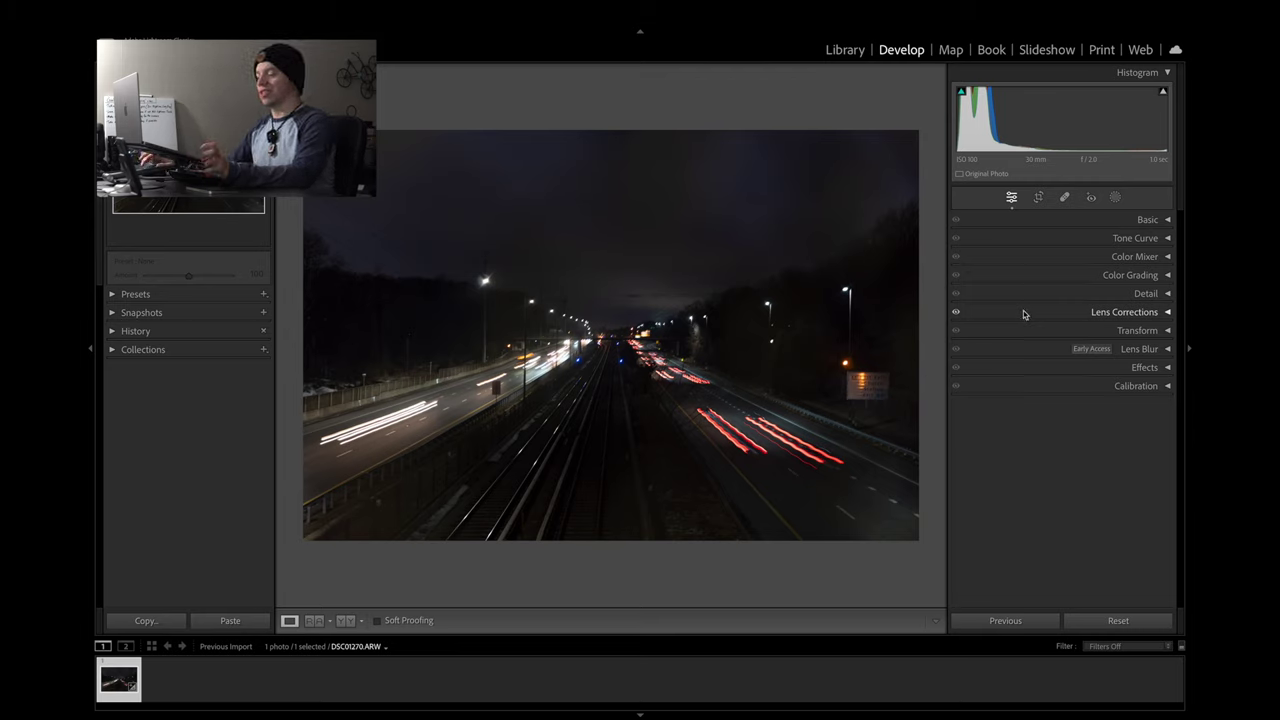
Set the photo's basic adjustments to Temp 4,399, Exposure −0.30 and Contrast +34
click(1000, 219)
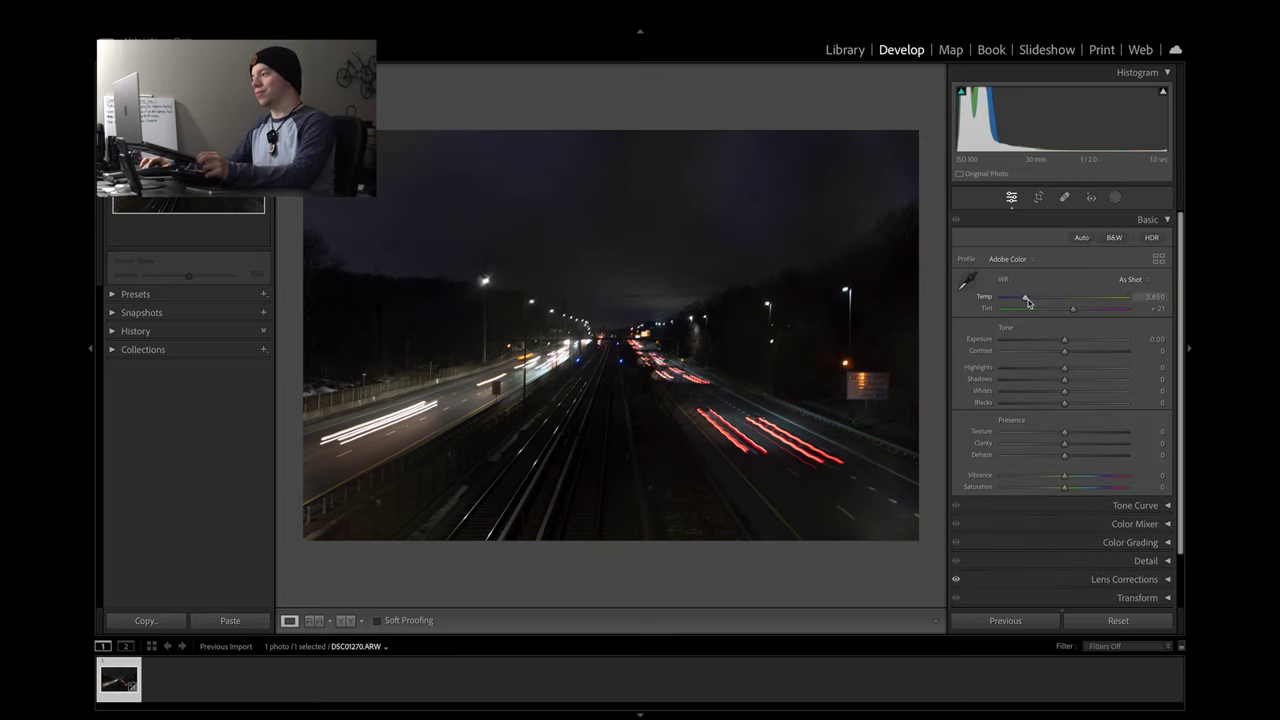
drag(1027, 302, 1036, 302)
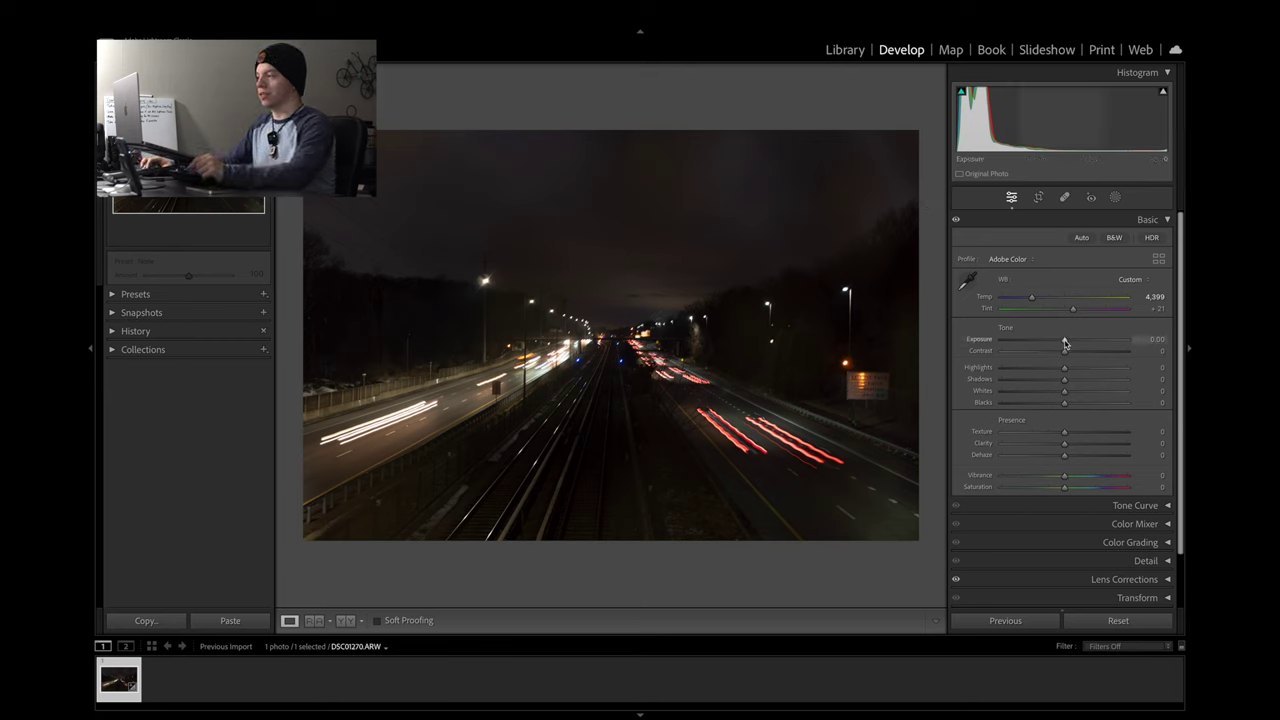
mouse_move(1063, 343)
mouse_down()
mouse_move(1074, 343)
mouse_move(1061, 346)
mouse_up()
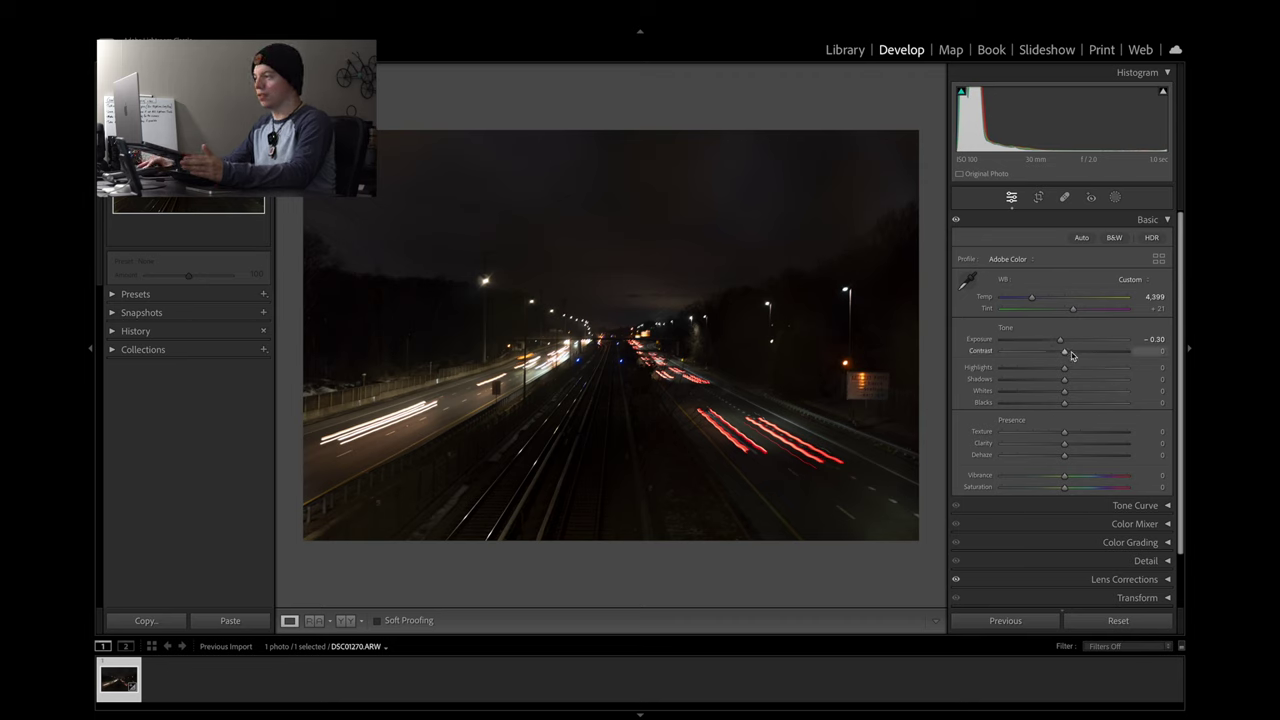
mouse_move(1064, 352)
mouse_down()
mouse_move(1097, 352)
mouse_move(1043, 356)
mouse_move(1087, 353)
mouse_up()
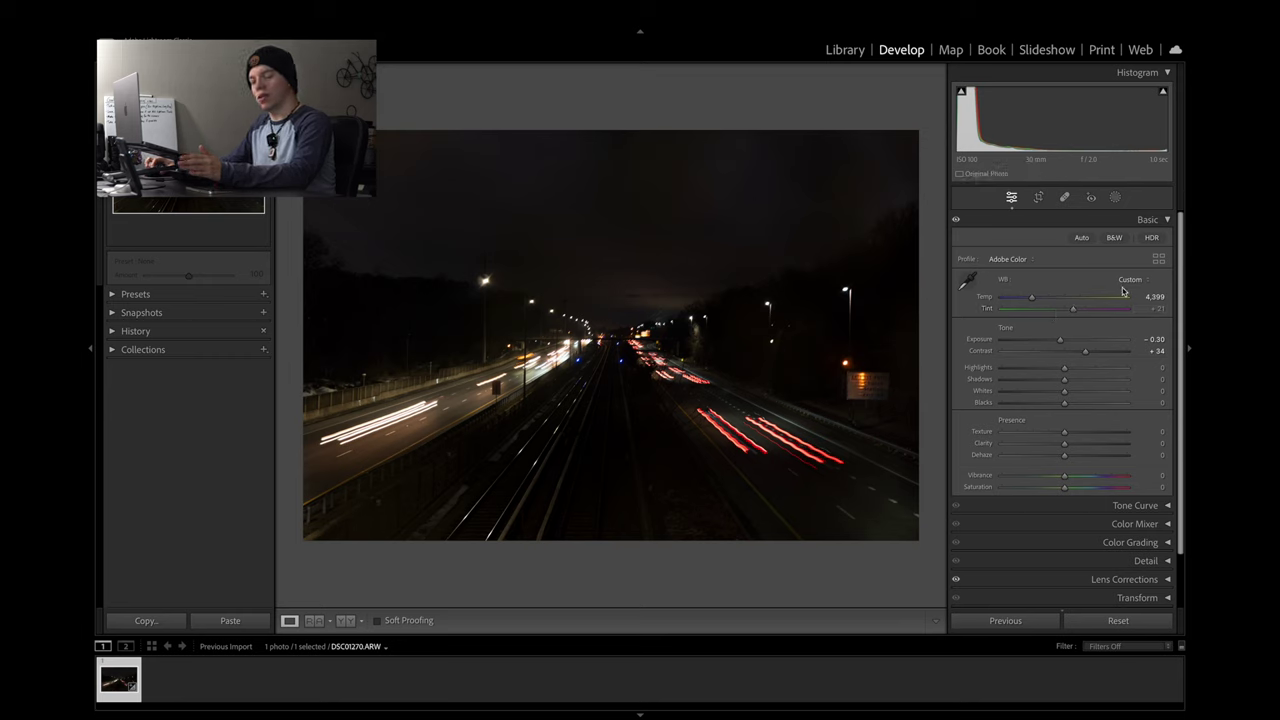
Try Exposure at −0.20 and Highlights at +1, undoing each trial change
drag(1062, 343, 1063, 344)
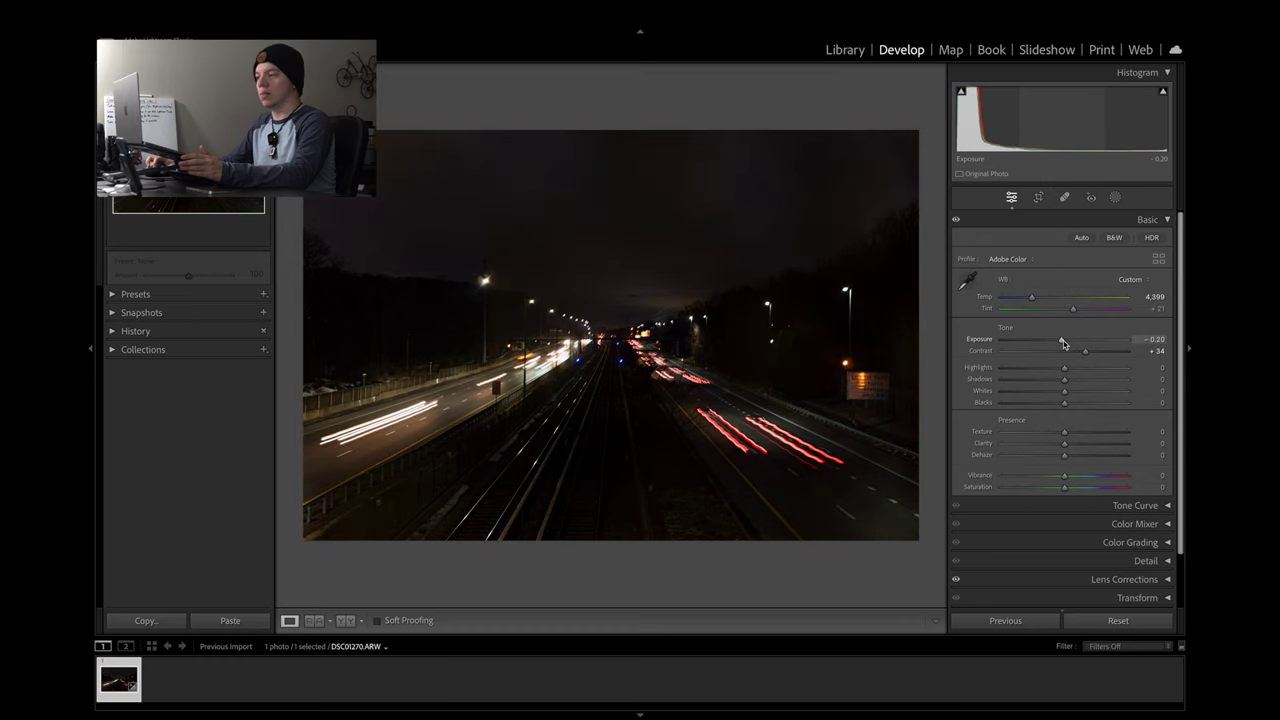
key(ctrl+z)
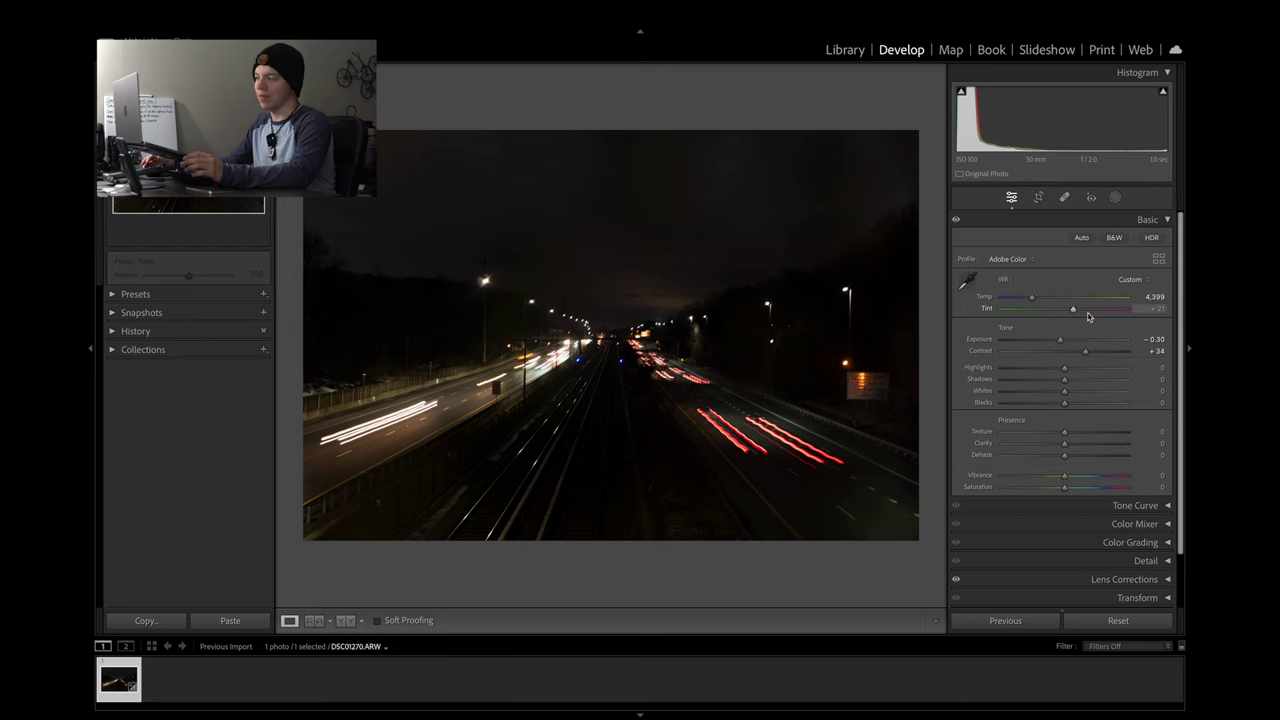
mouse_move(1064, 372)
mouse_down()
mouse_move(1043, 372)
mouse_move(1088, 371)
mouse_move(1065, 376)
mouse_up()
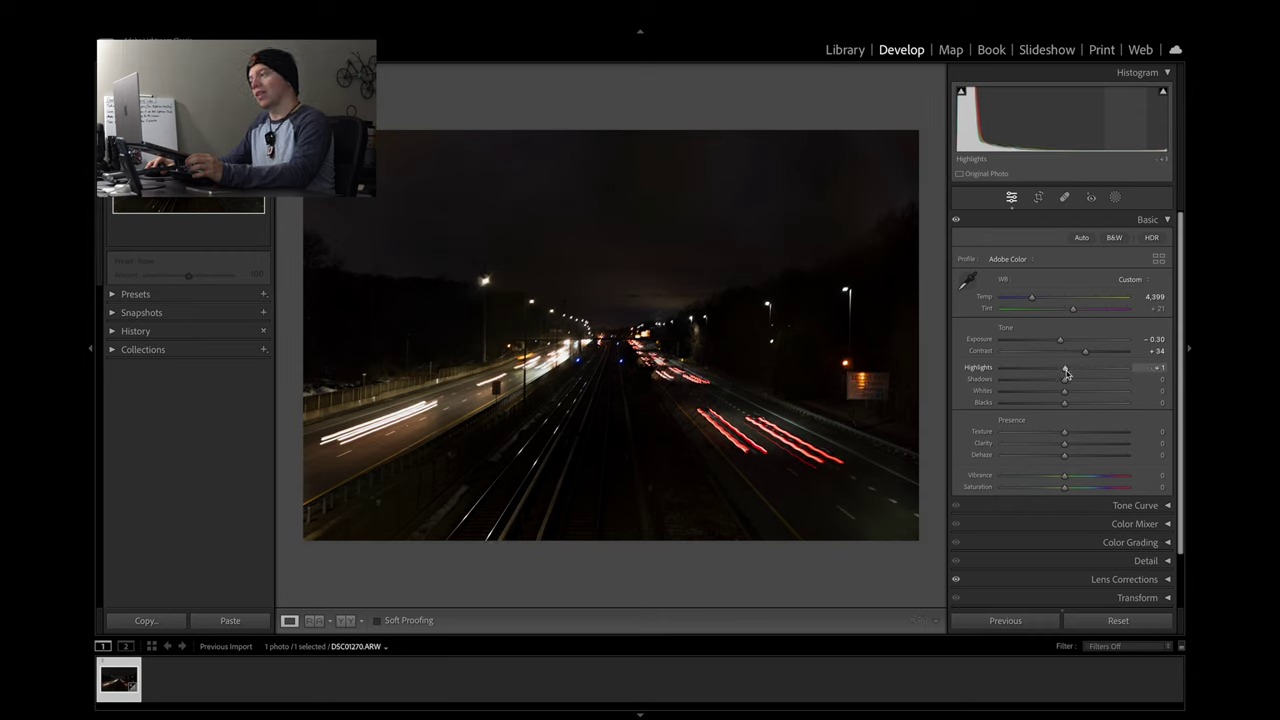
key(ctrl+z)
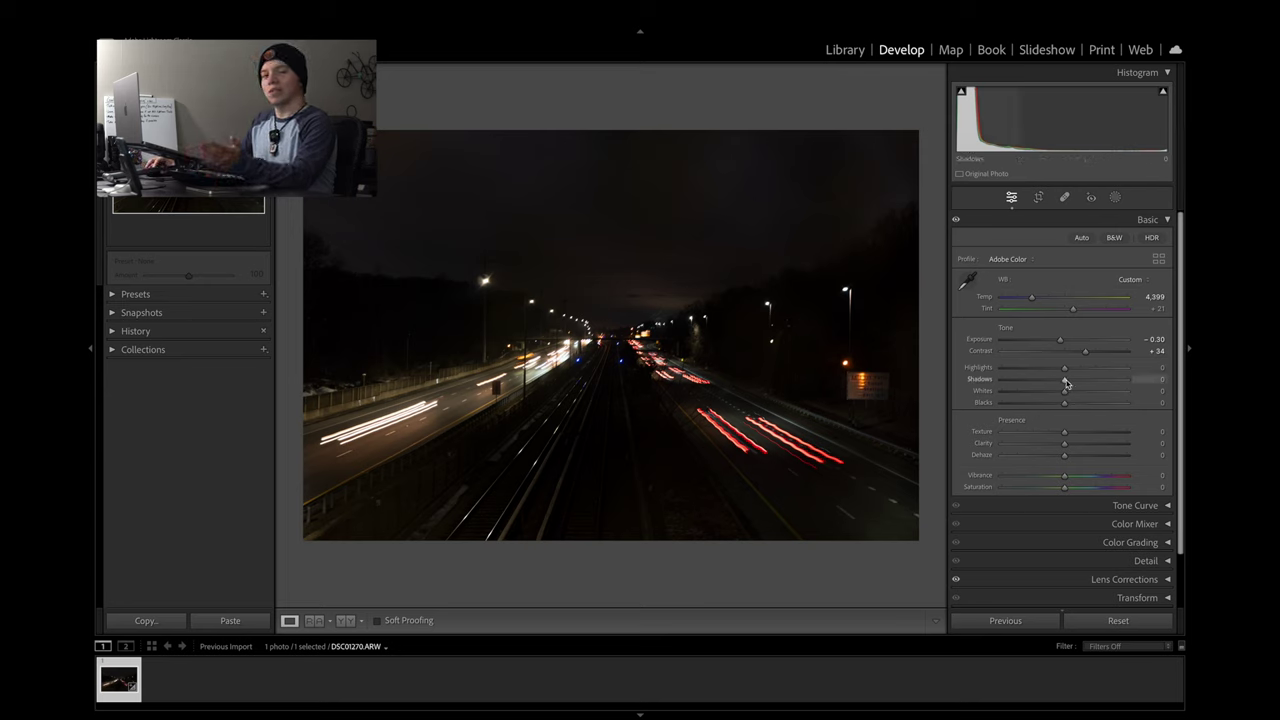
Set the remaining tone adjustments to Shadows +24, Whites −52 and Blacks +3
mouse_move(1066, 384)
mouse_down()
mouse_move(1003, 380)
mouse_move(1081, 381)
mouse_up()
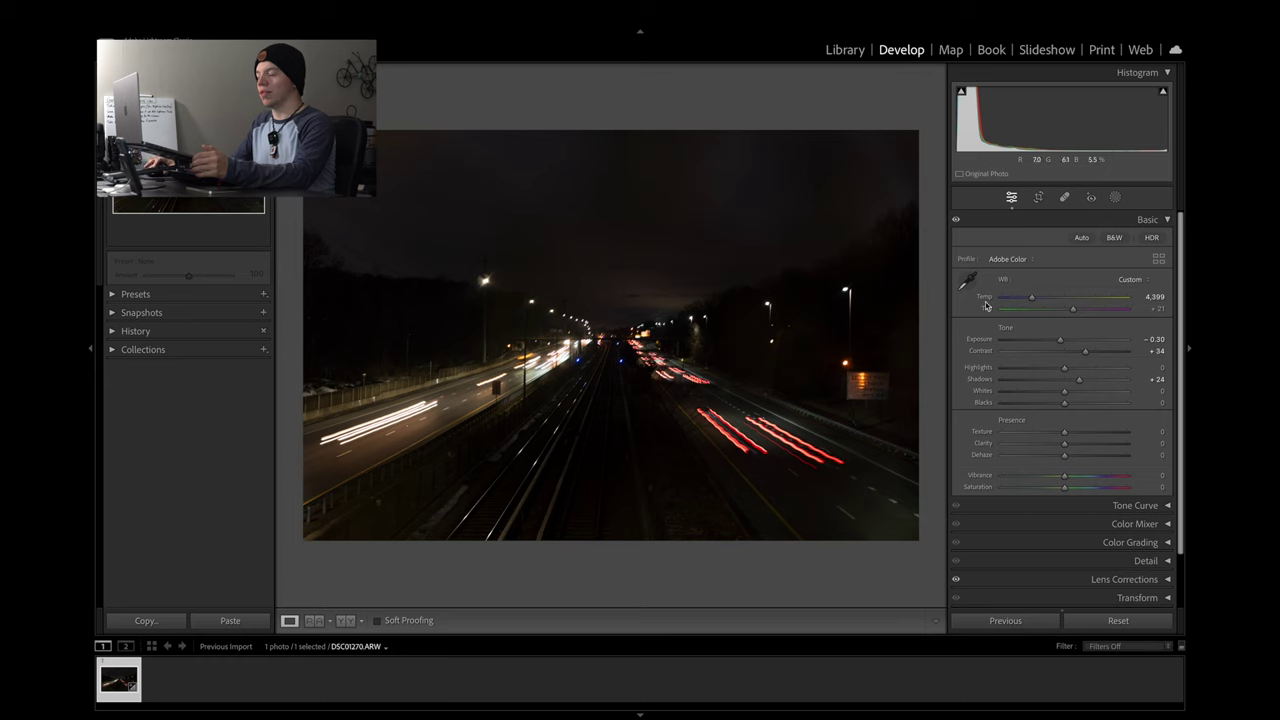
drag(1071, 397, 1032, 400)
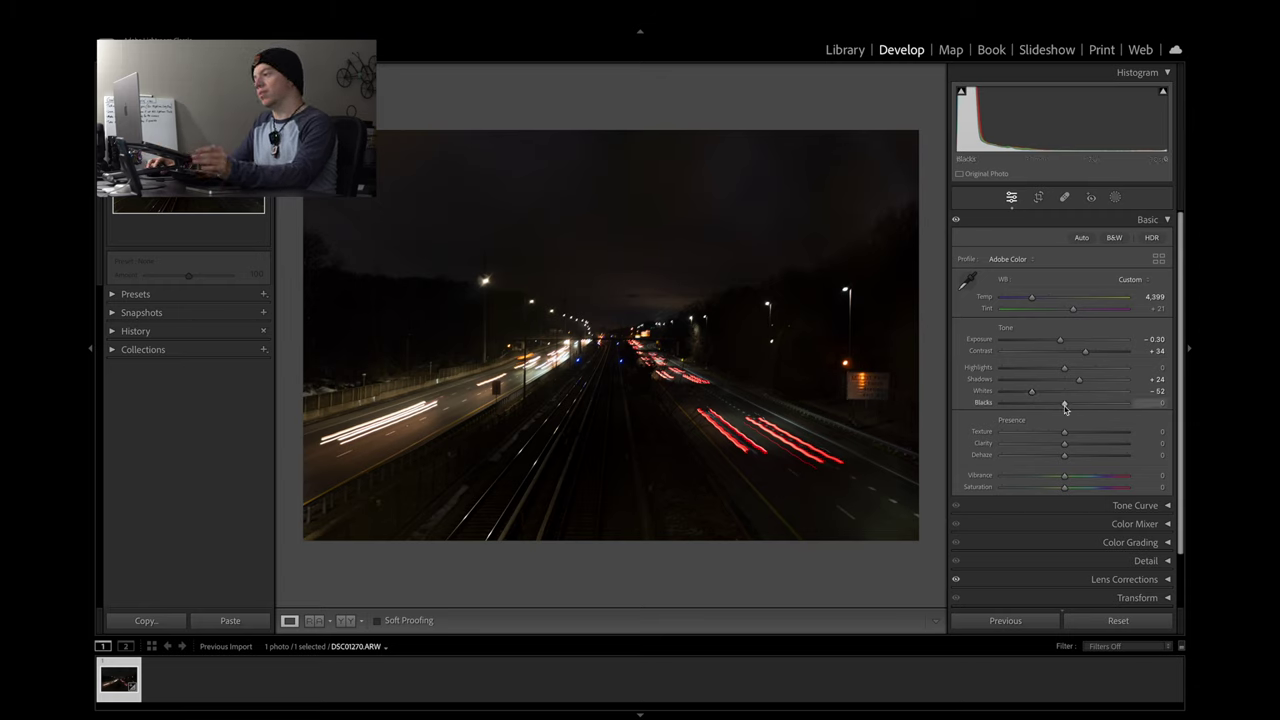
mouse_move(1060, 406)
mouse_down()
mouse_move(1046, 410)
mouse_move(1092, 410)
mouse_move(1071, 408)
mouse_up()
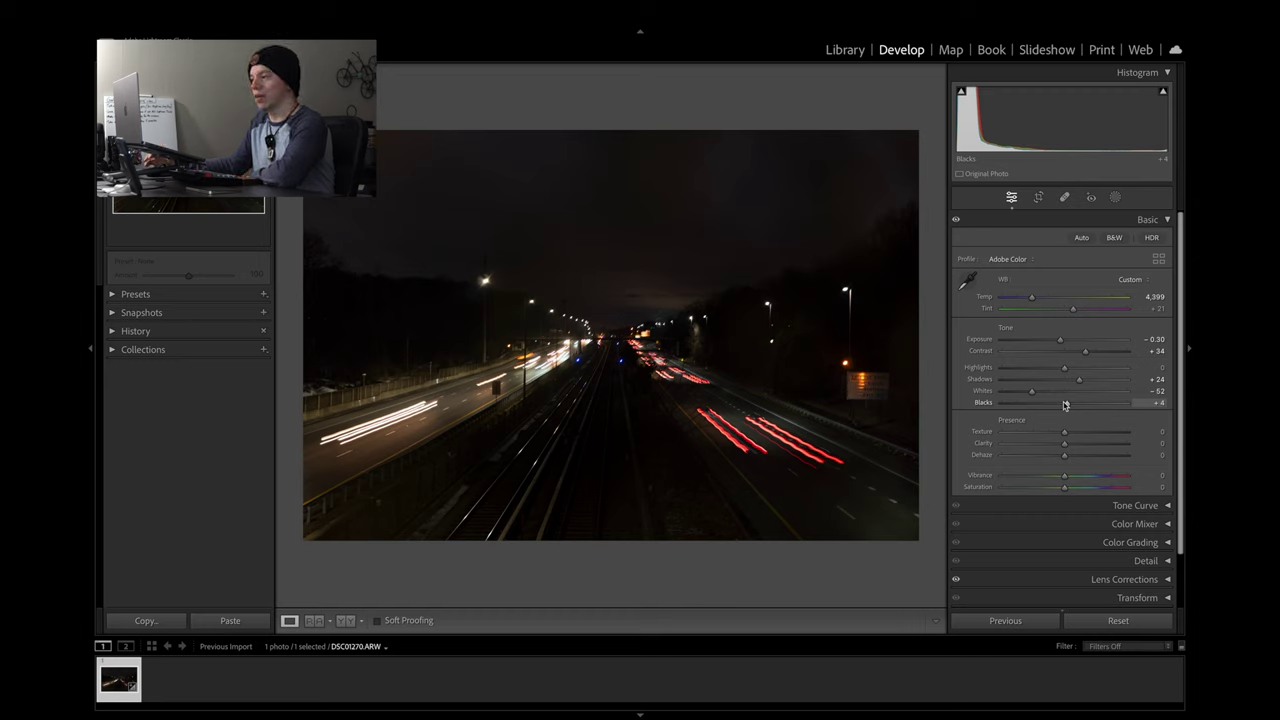
drag(1068, 408, 1066, 409)
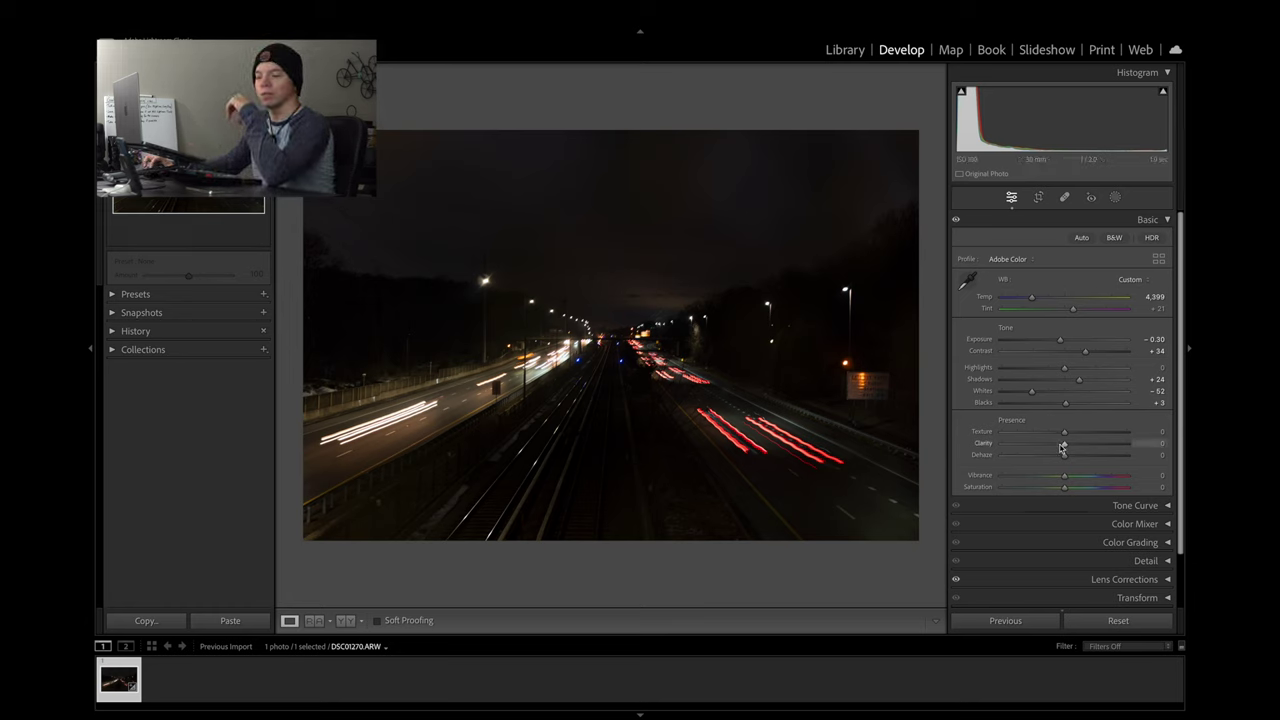
Set Texture to +19, checking its effect close up on the red light trails
drag(1065, 437, 1101, 441)
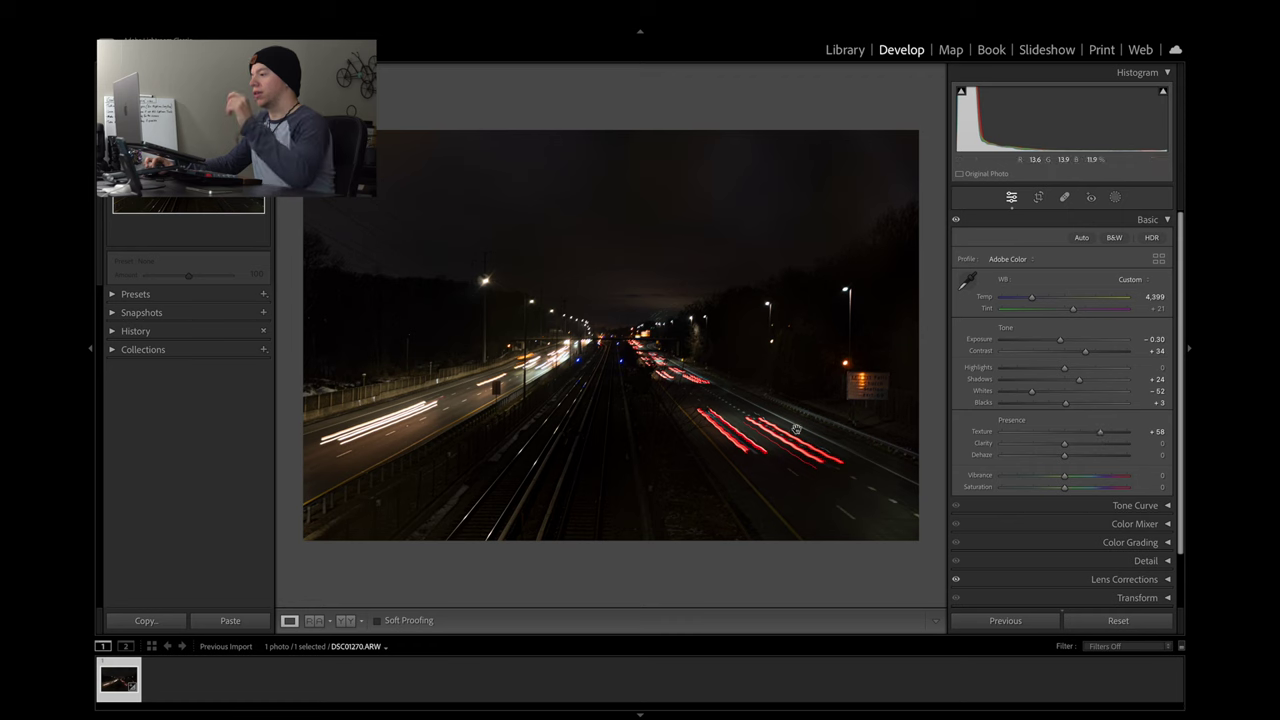
click(770, 444)
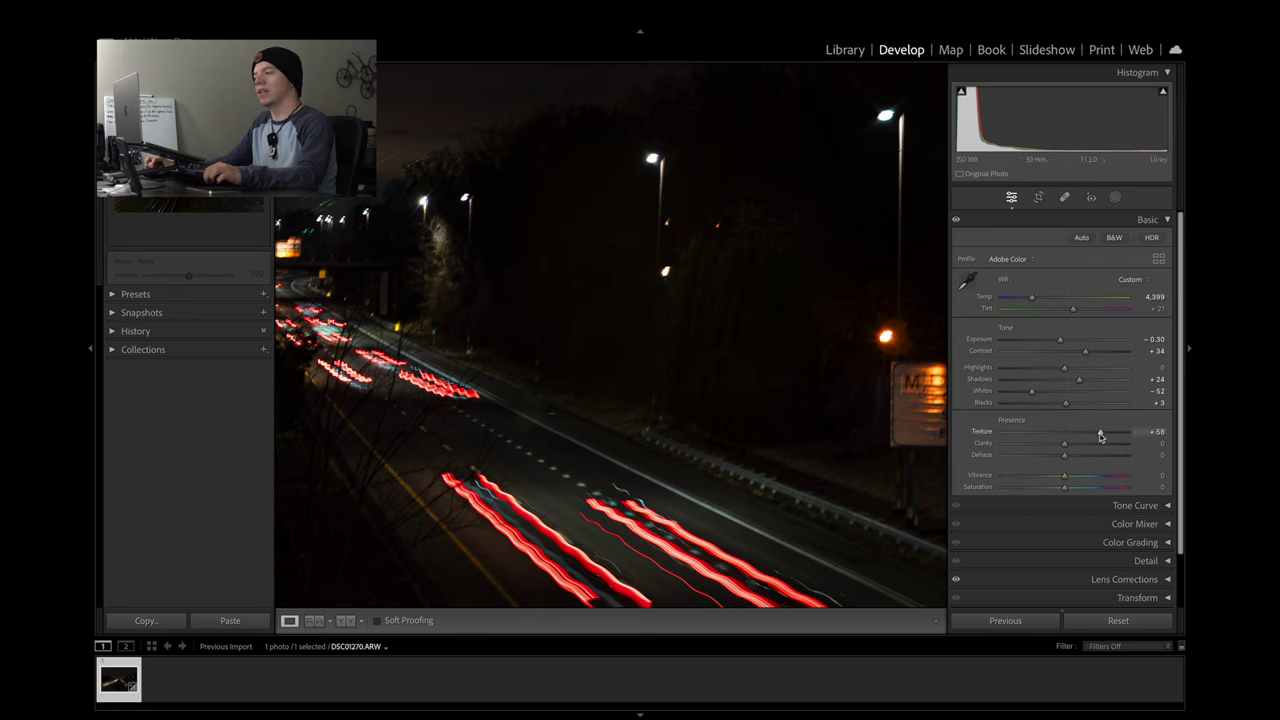
drag(1035, 437, 1065, 436)
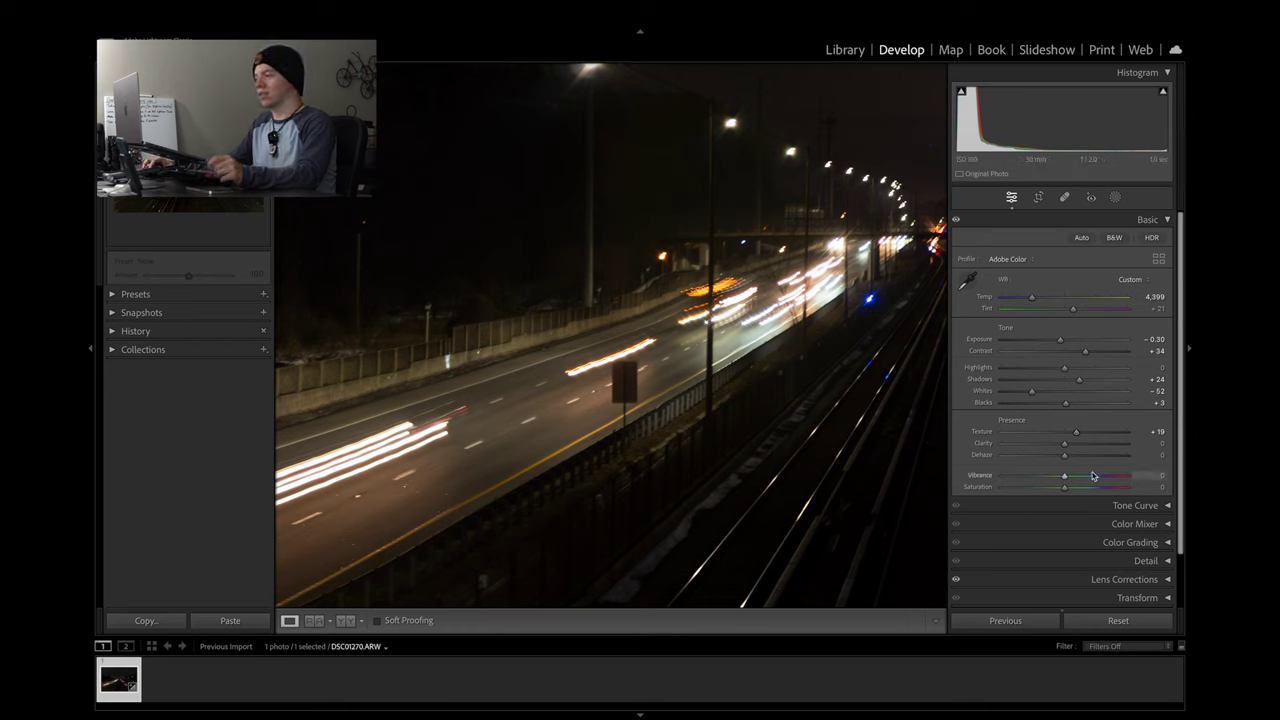
Set Clarity to +20, checking its effect on the road and rail tracks close up and in the full photo
drag(1067, 452, 1079, 449)
click(735, 393)
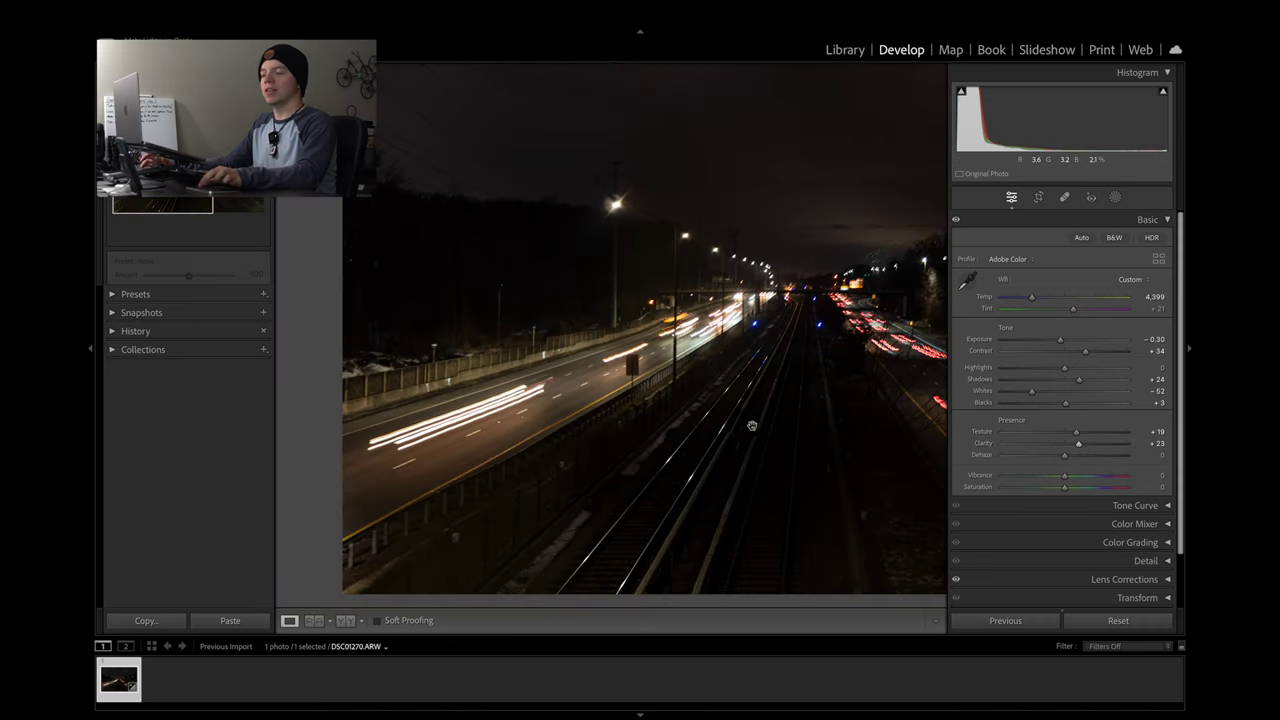
click(752, 426)
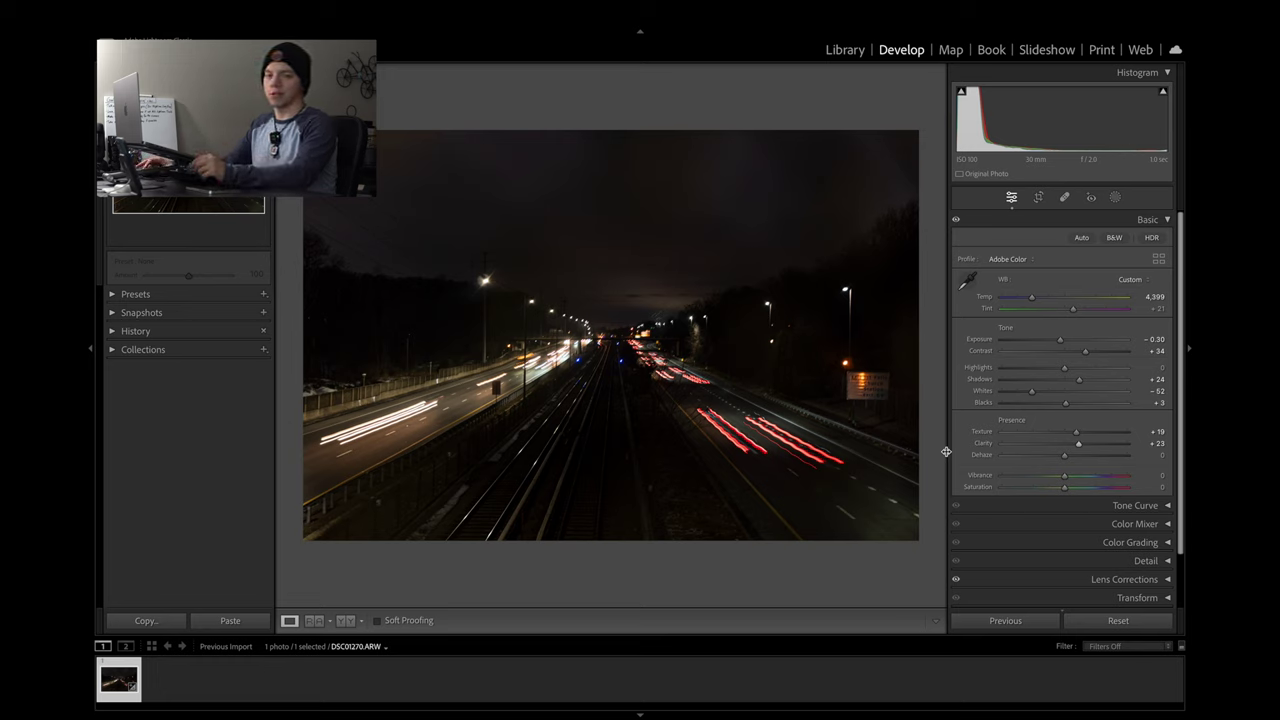
mouse_move(1080, 449)
mouse_down()
mouse_move(1060, 447)
mouse_move(1077, 454)
mouse_up()
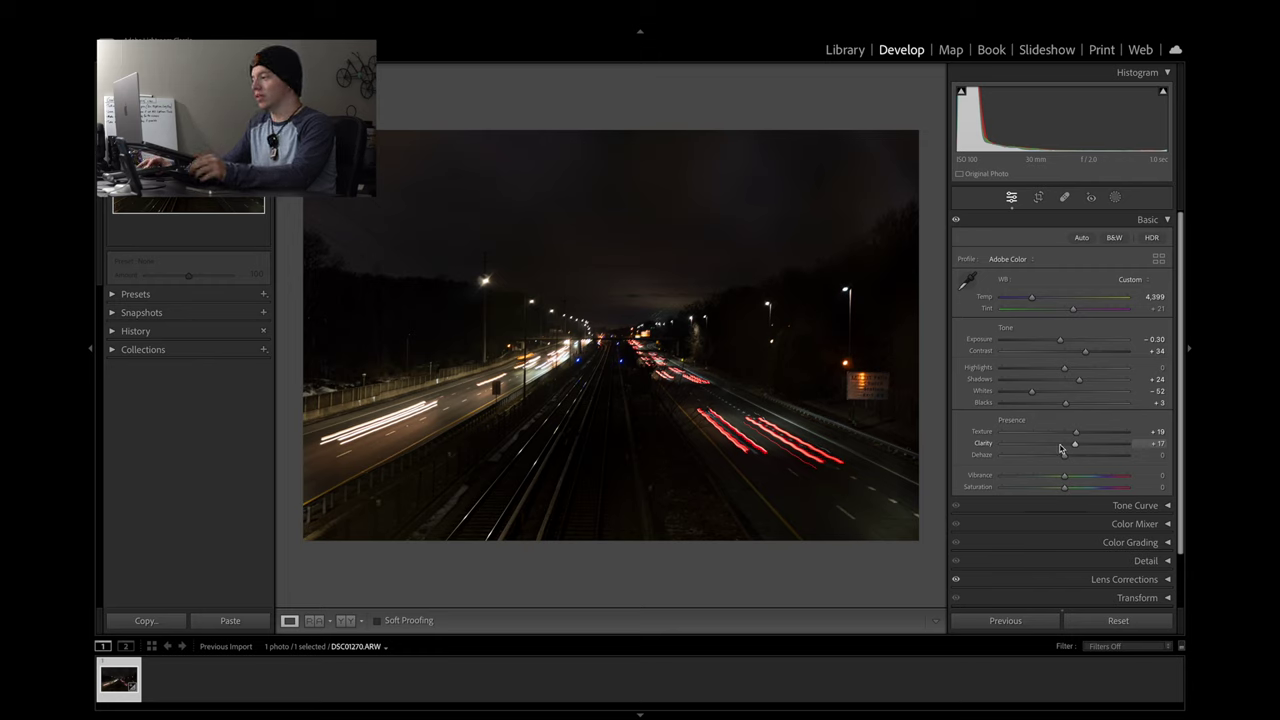
drag(1076, 446, 1077, 446)
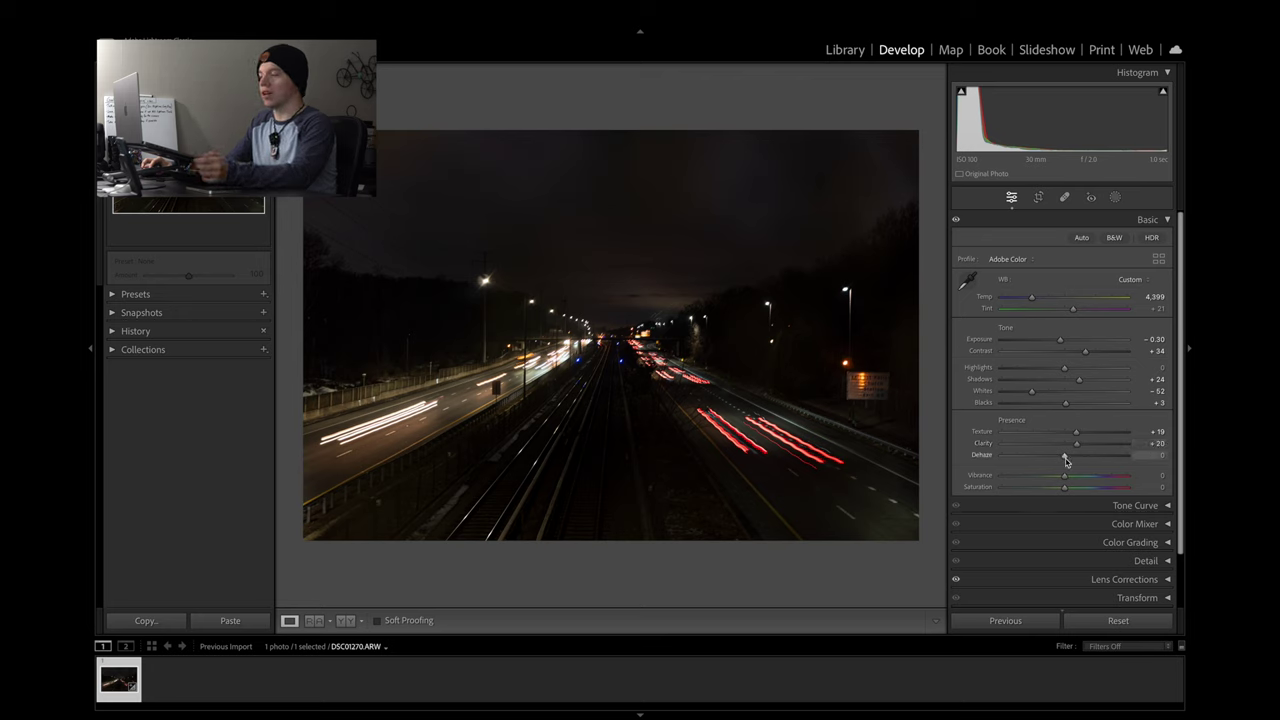
Try Dehaze at −41, settle on +1, and compare the edit with the original photo
drag(1063, 461, 1040, 464)
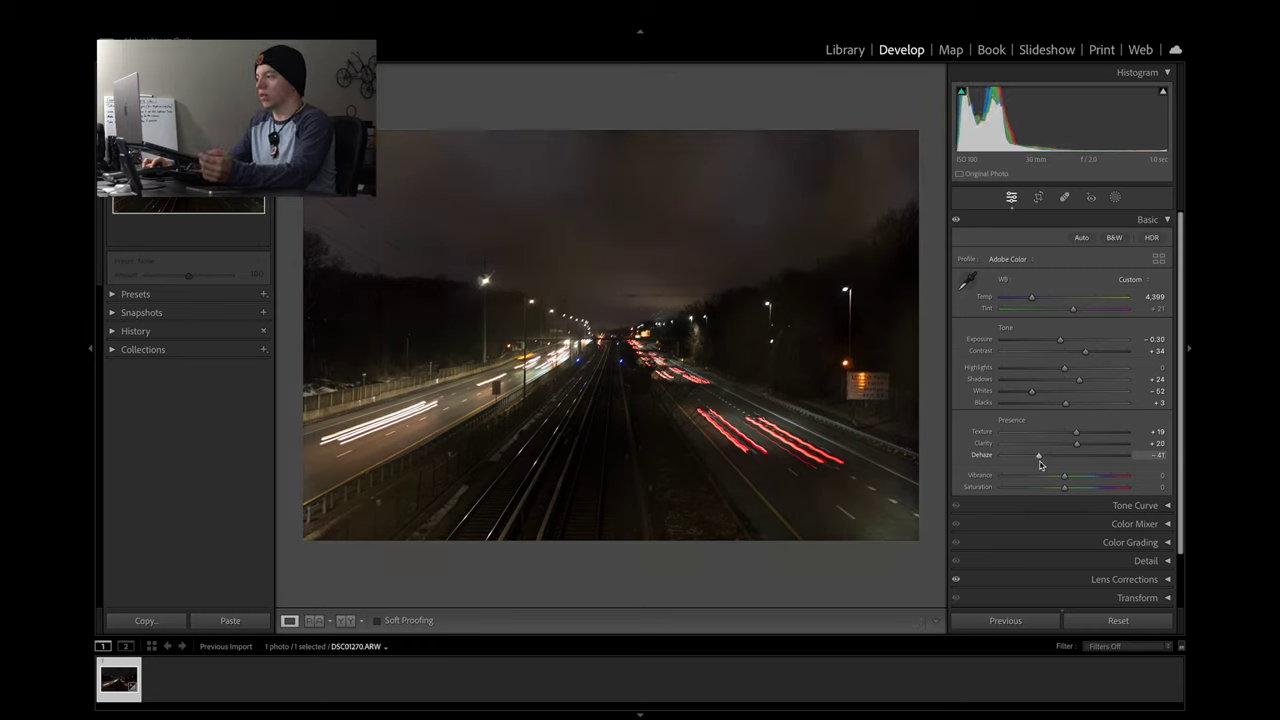
double_click(1040, 464)
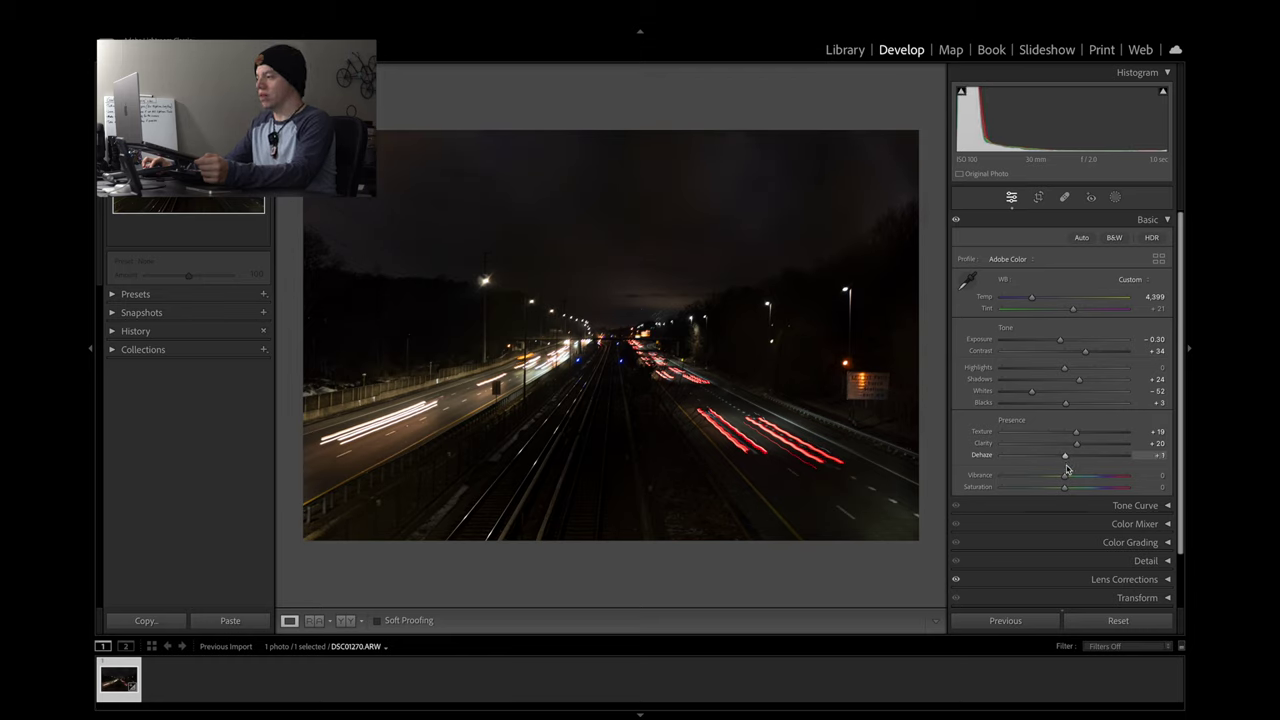
click(1164, 457)
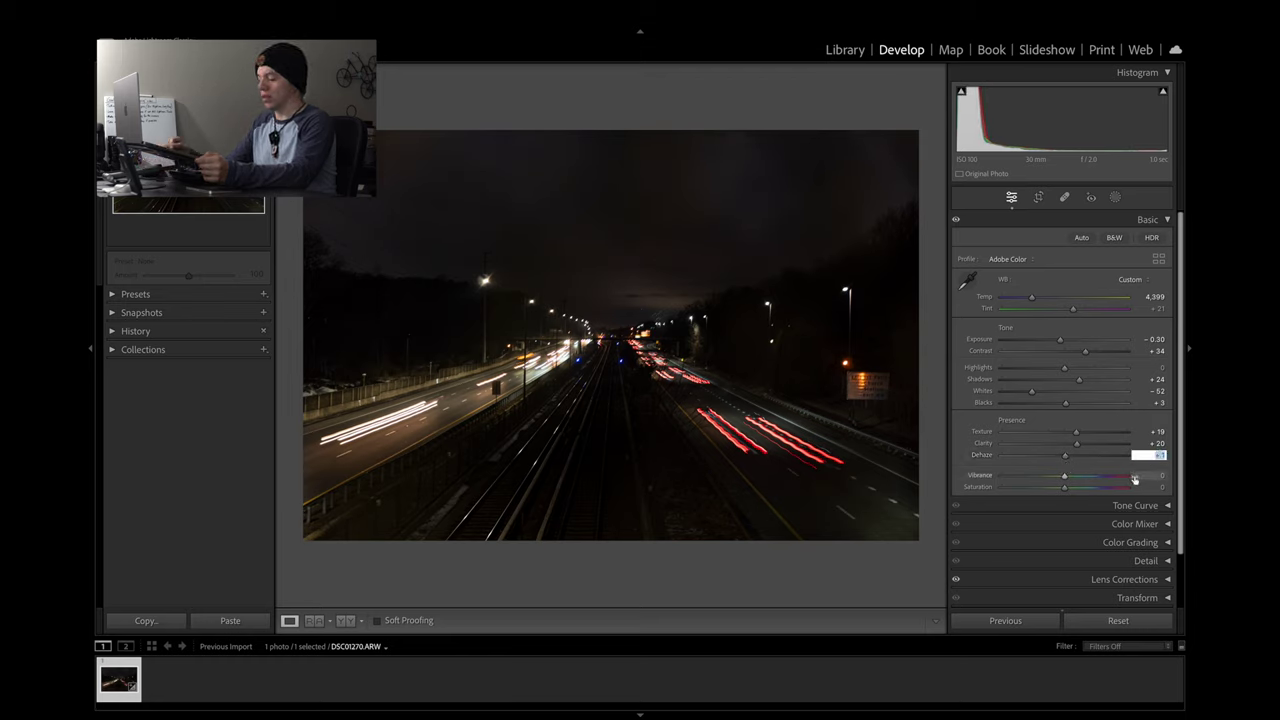
key(backslash)
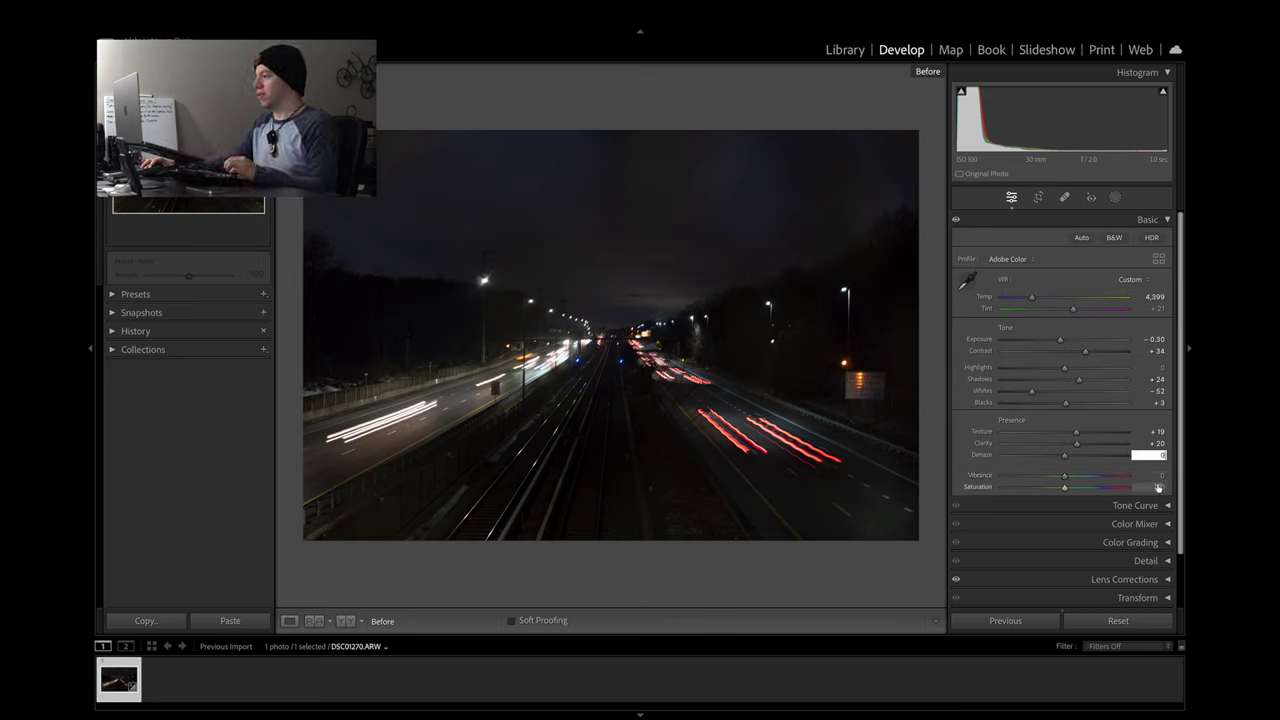
key(backslash)
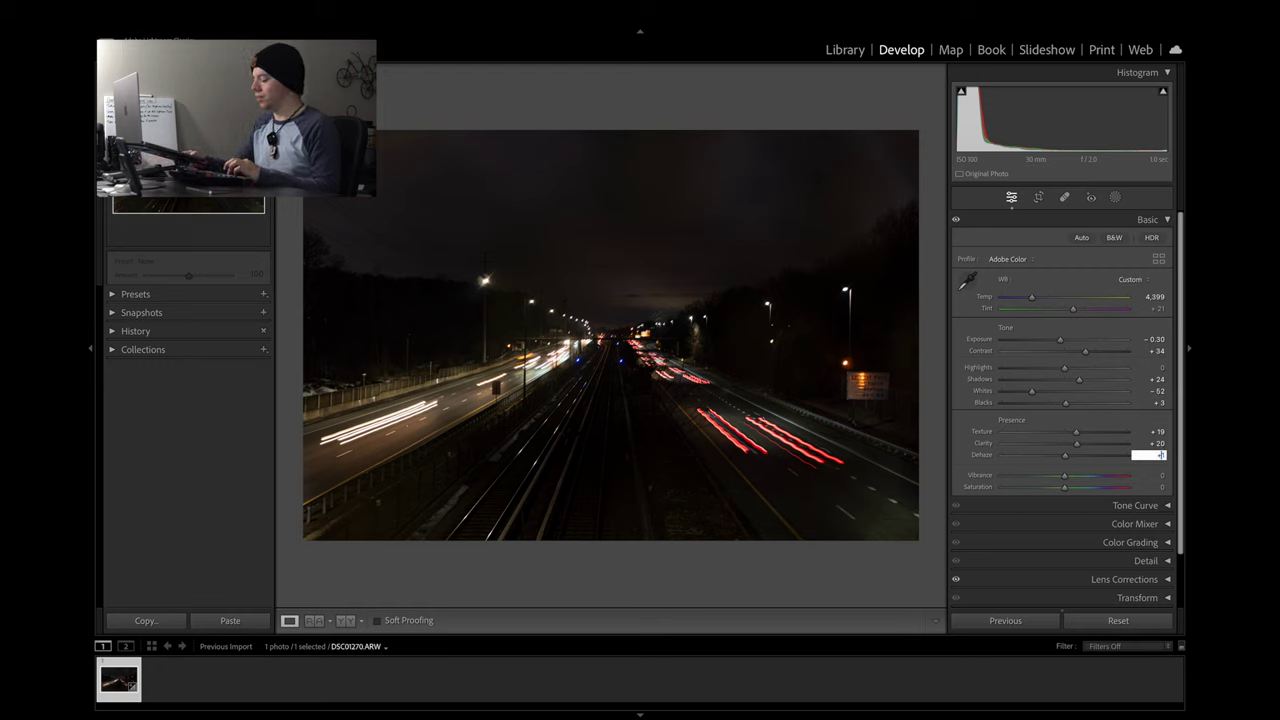
key(Return)
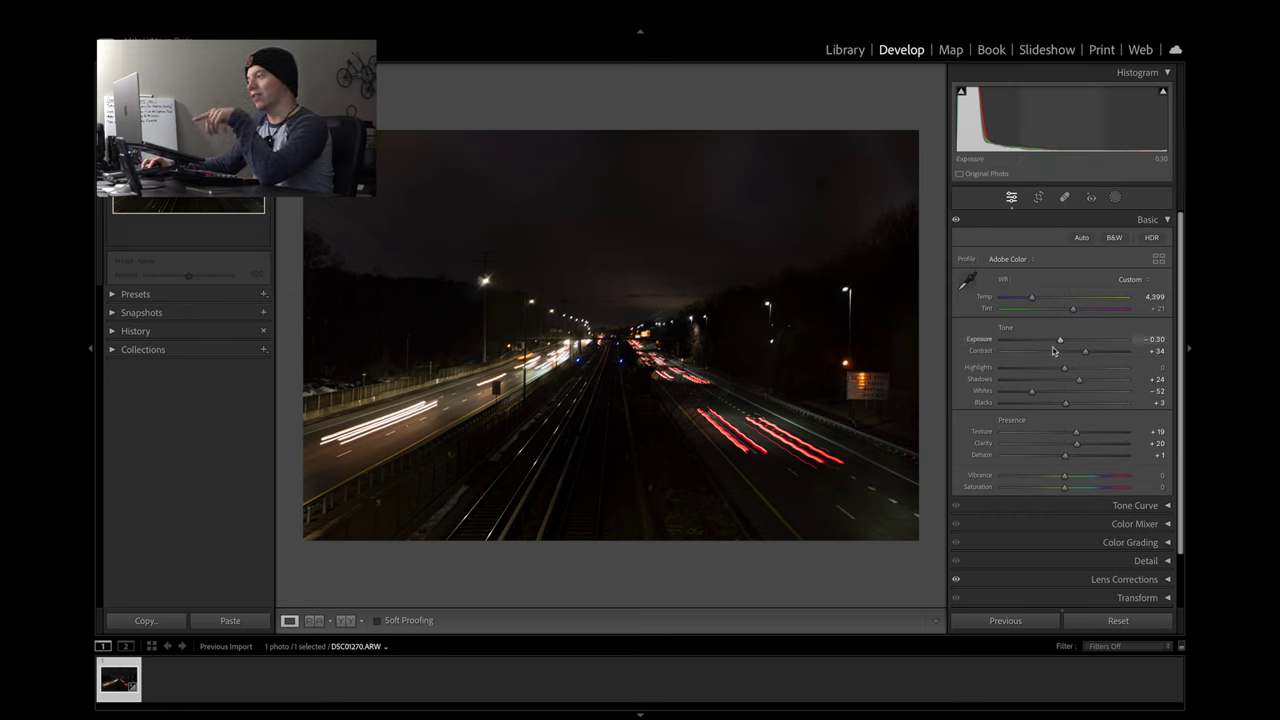
Try brightening the photo to Exposure +1.85 and undo that change
drag(1063, 345, 1088, 345)
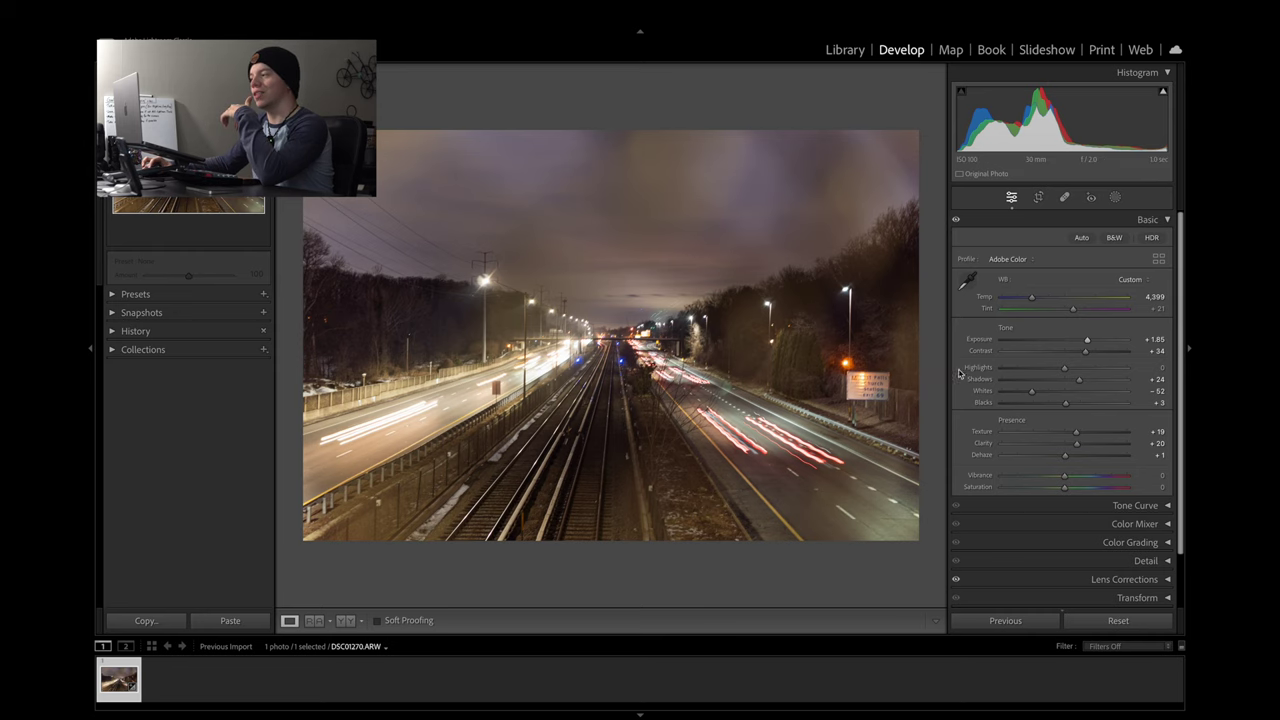
key(ctrl+z)
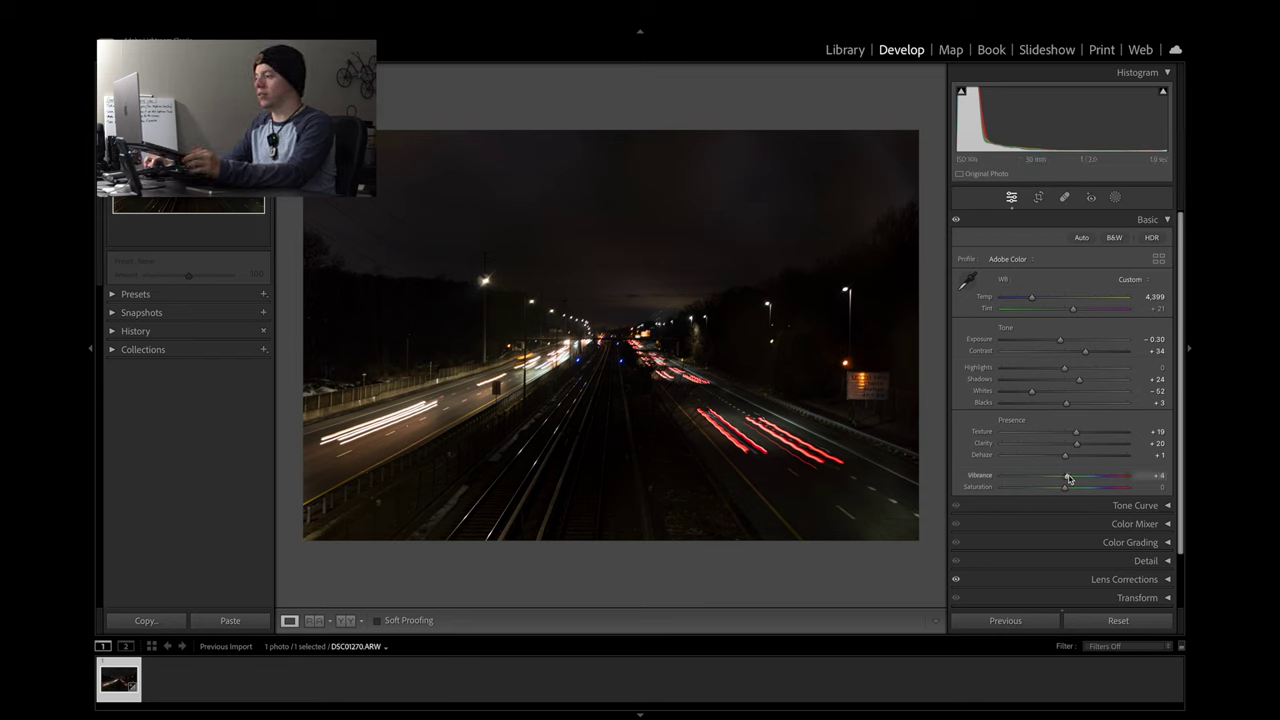
Boost the photo's colours with Vibrance +31 and Saturation +25
drag(1104, 461, 1099, 463)
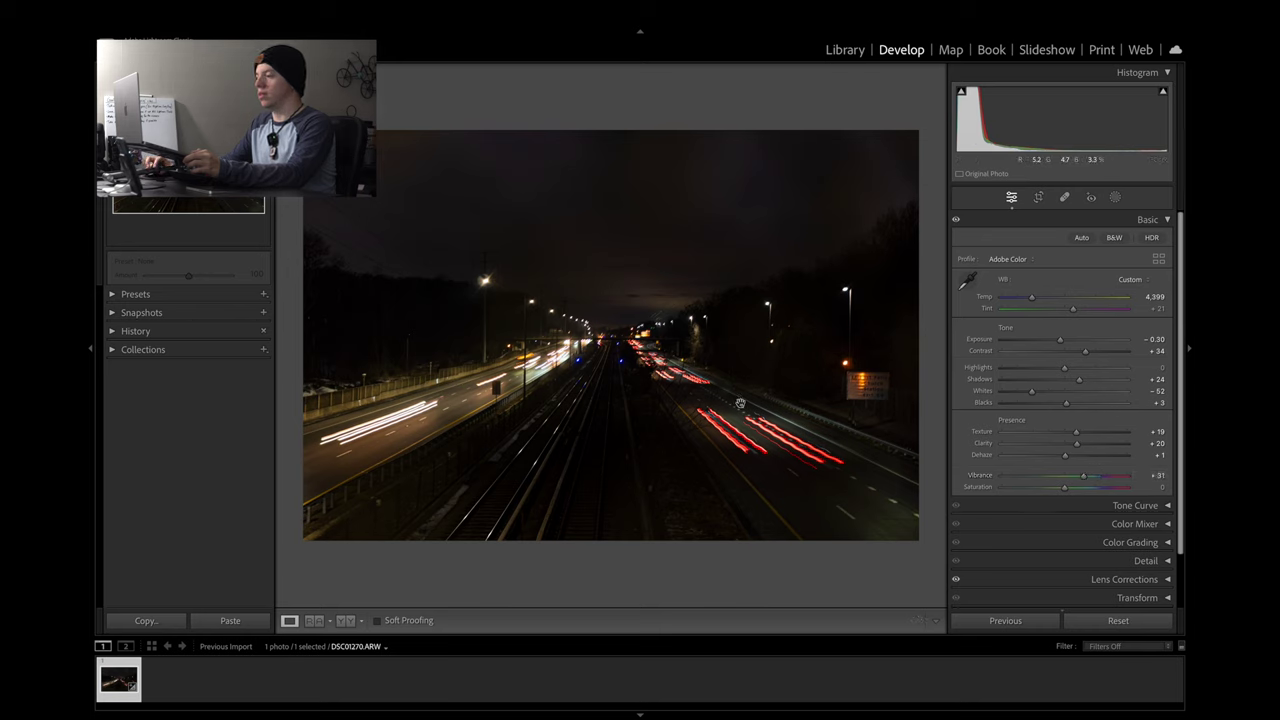
mouse_move(1066, 490)
mouse_down()
mouse_move(1123, 493)
mouse_move(1089, 498)
mouse_up()
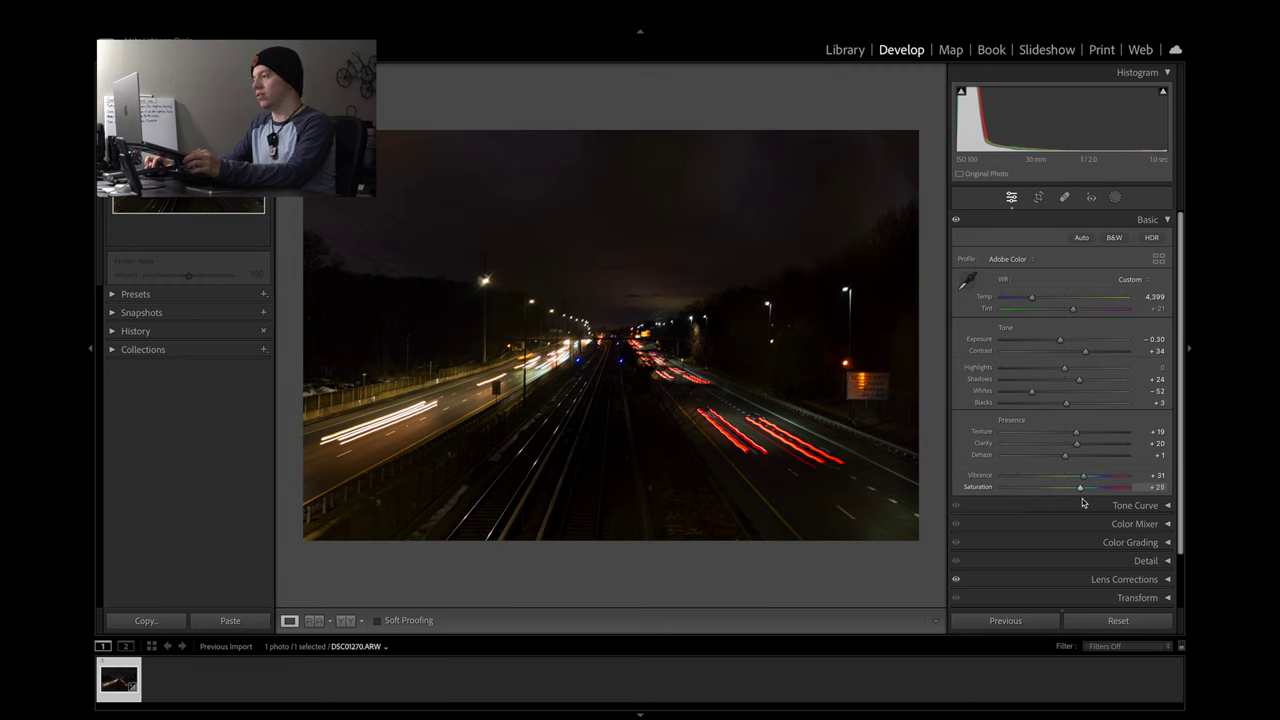
drag(1082, 503, 1079, 503)
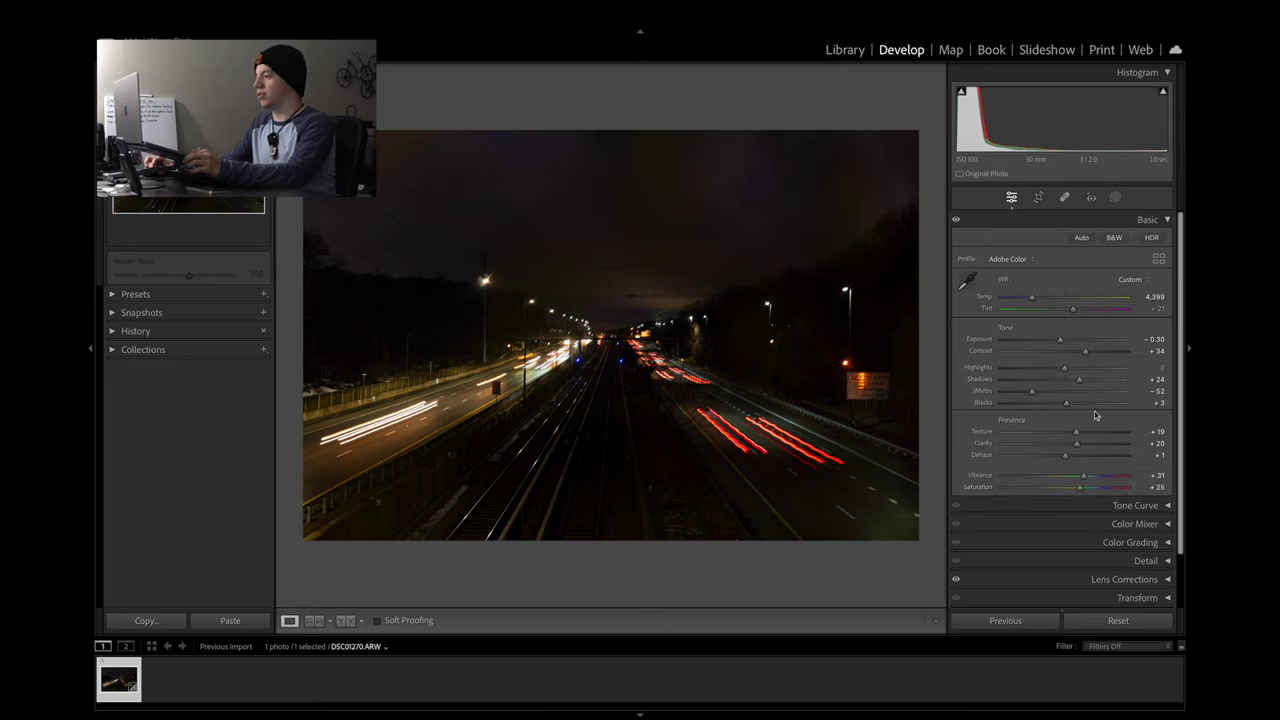
Collapse the Basic adjustments and compare the photo with them switched off and on, leaving them on
click(1021, 224)
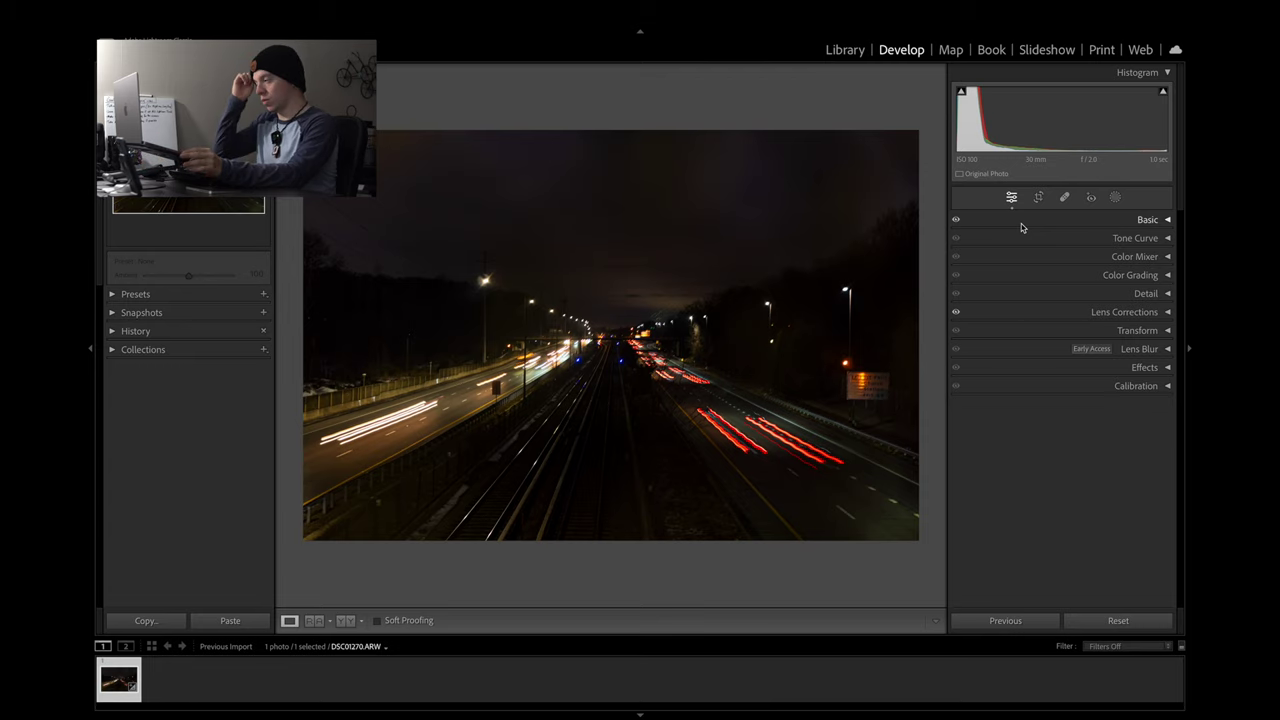
click(957, 220)
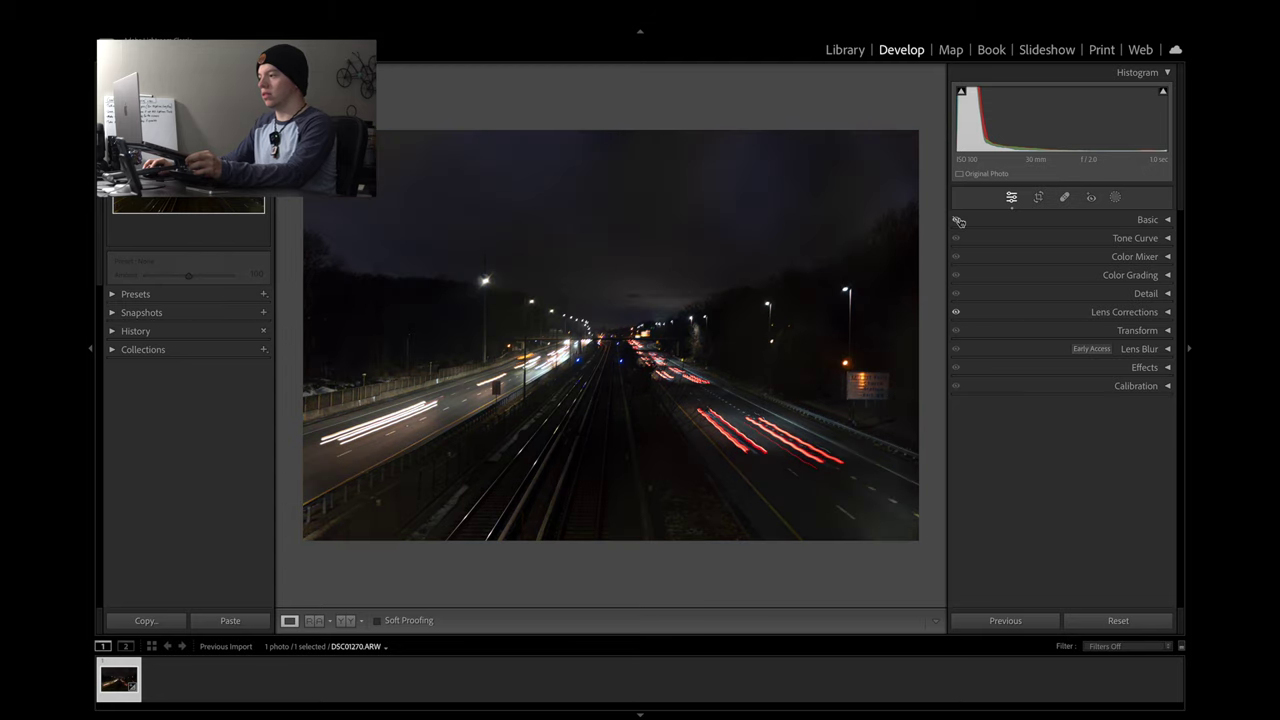
click(958, 221)
click(958, 221)
click(958, 221)
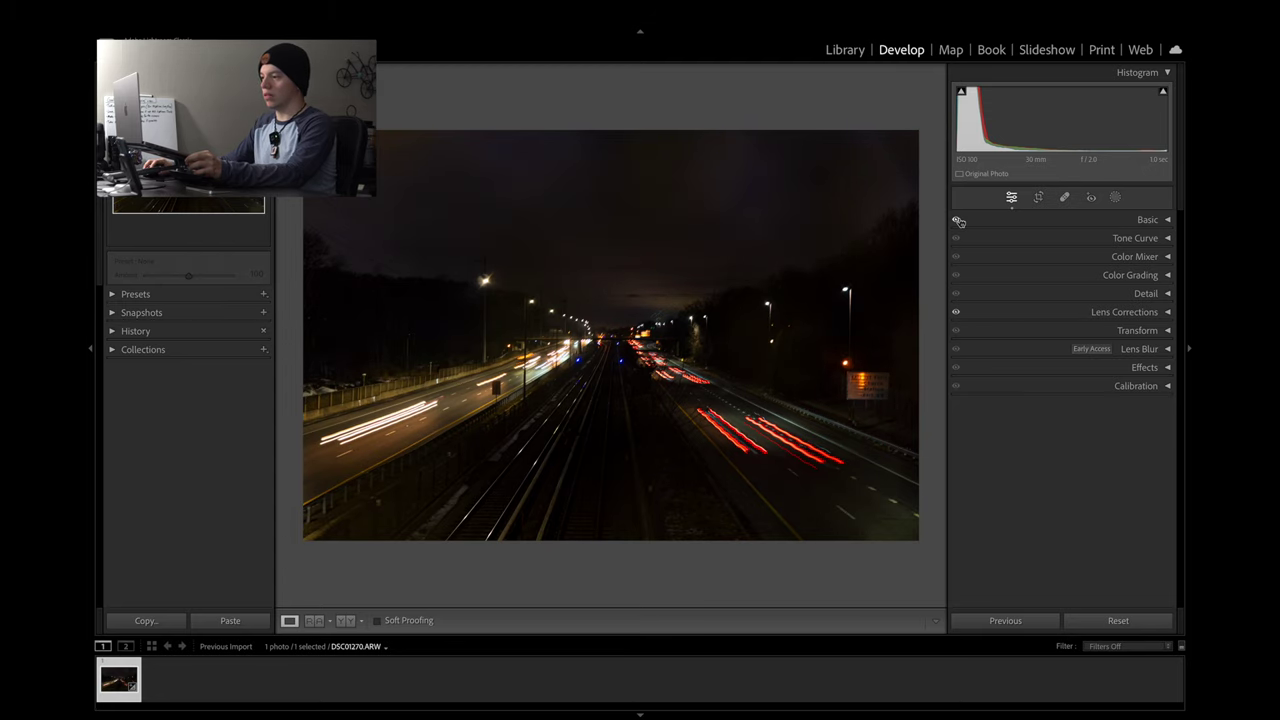
click(958, 221)
click(958, 221)
click(958, 221)
click(958, 221)
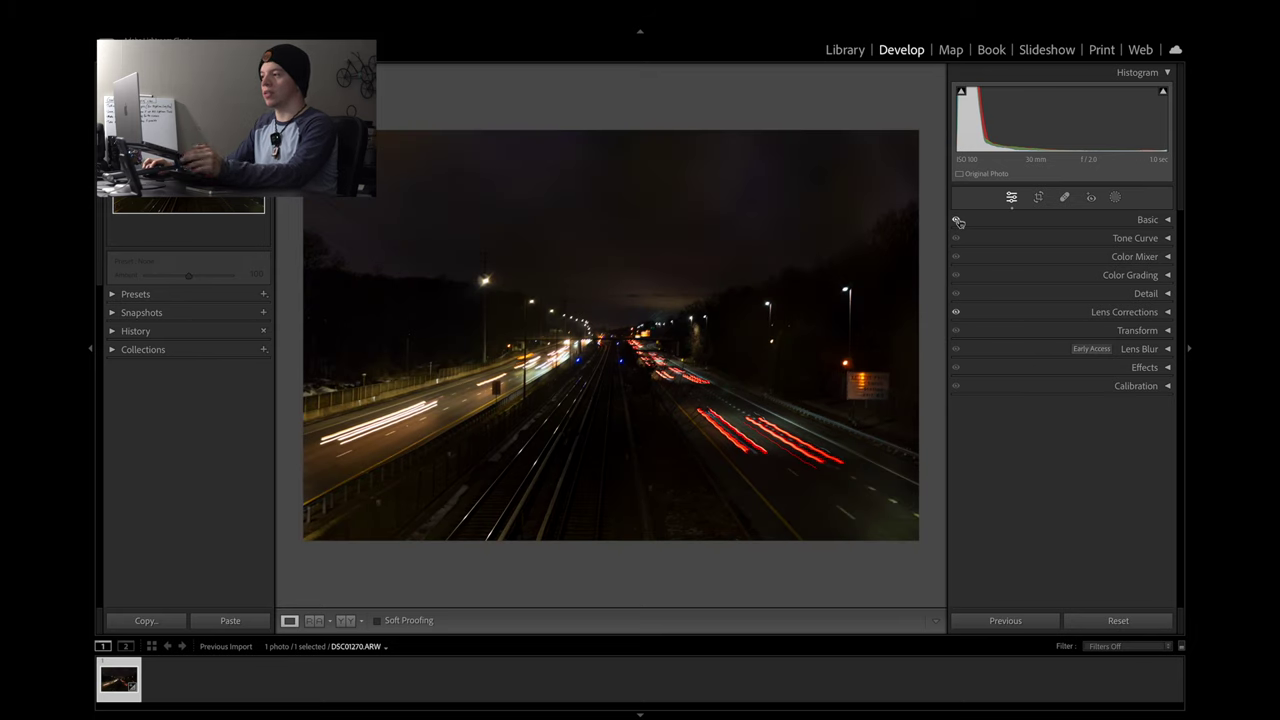
Add shadow, midtone and highlight points to the RGB tone curve, lifting the black point to output 18 and setting the shadow point to 69/58
click(1037, 239)
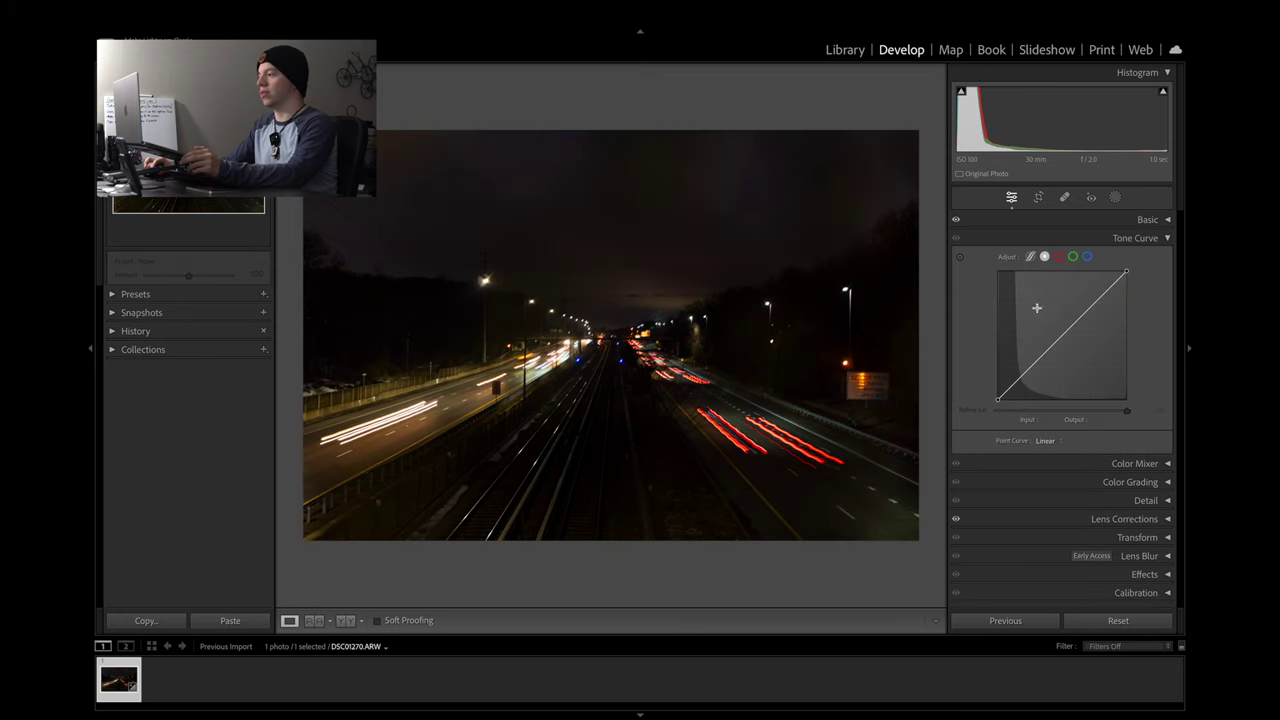
click(1028, 371)
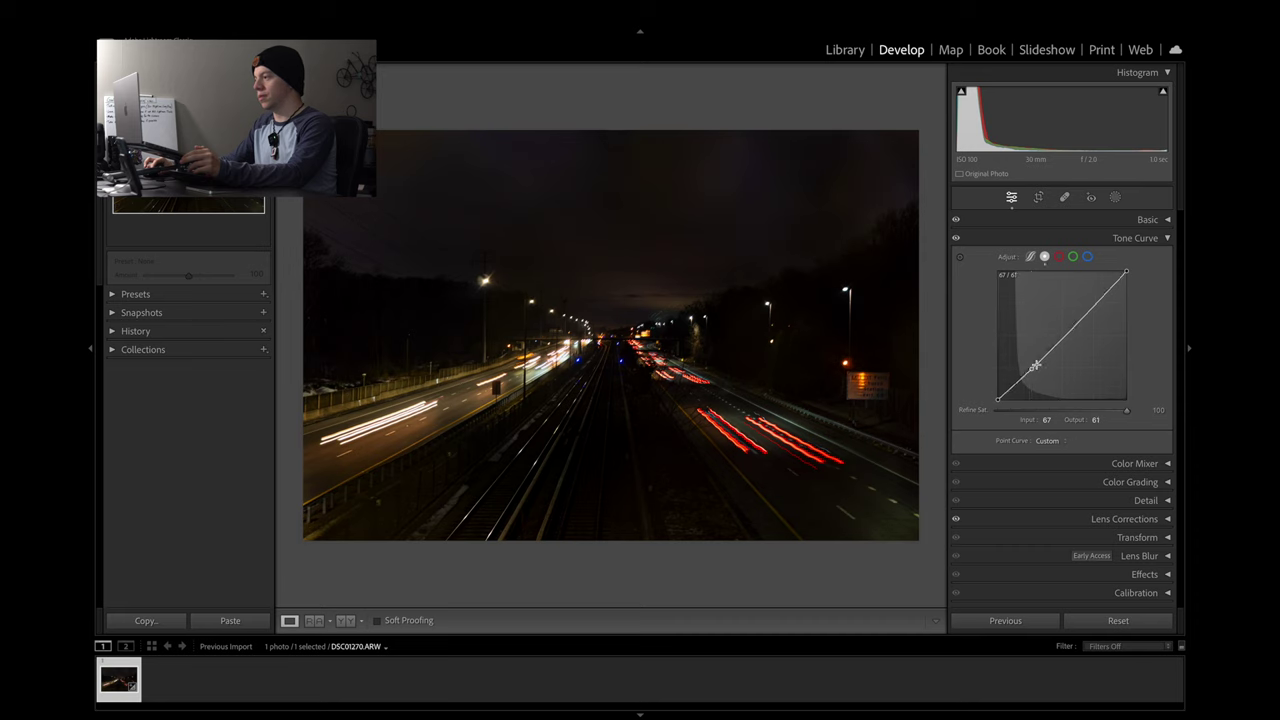
drag(998, 400, 990, 396)
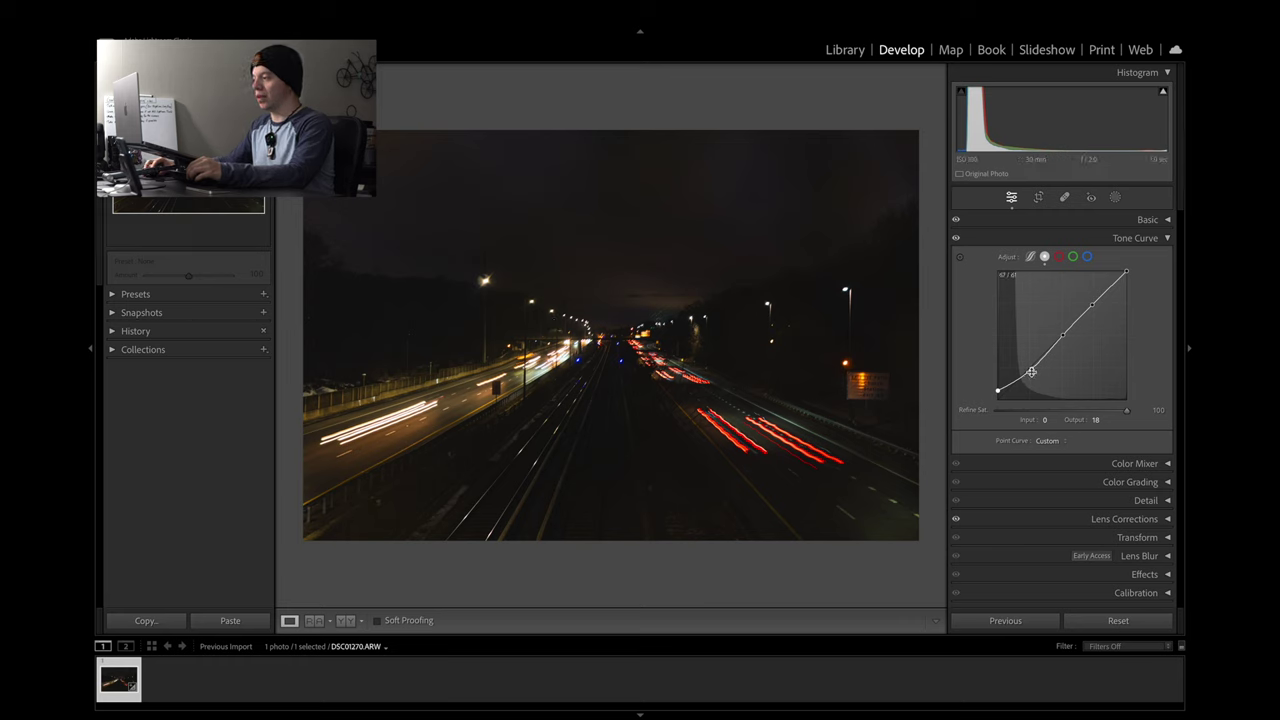
drag(1033, 377, 1030, 379)
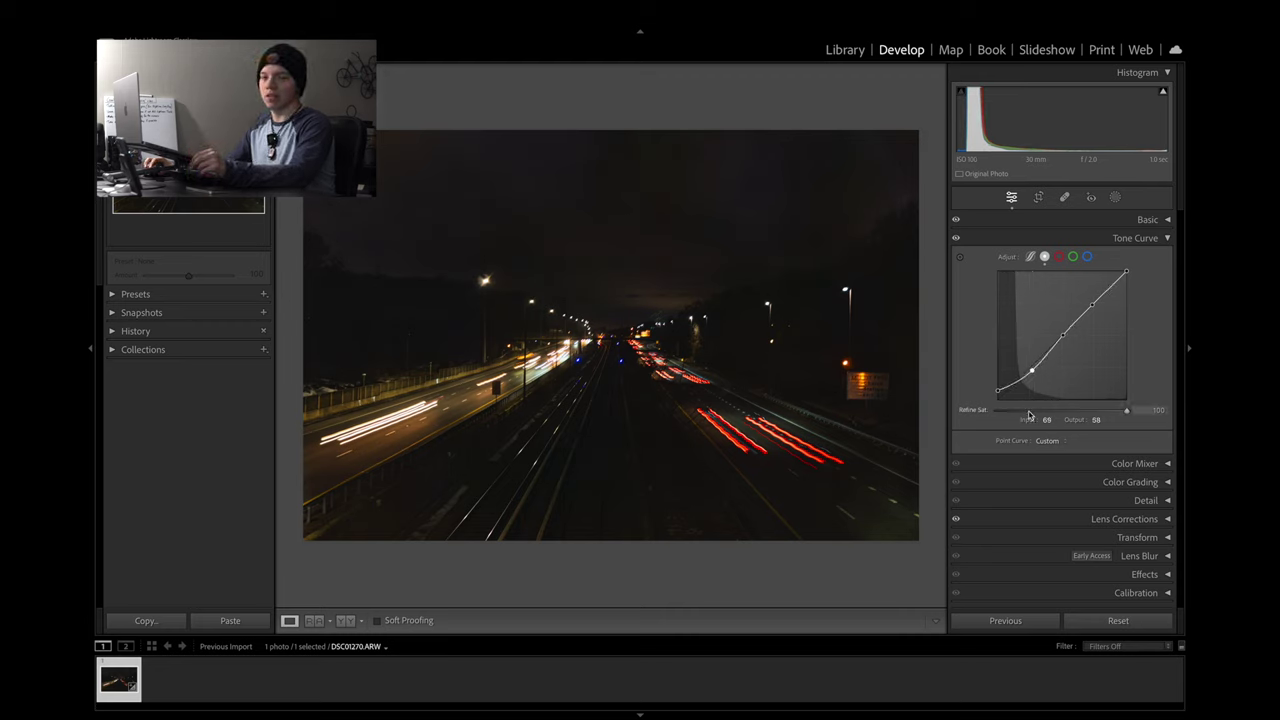
Shape the upper RGB curve with the midtone point at 135/137, the highlight point at 196/202 and the white point at output 242
drag(1065, 338, 1067, 337)
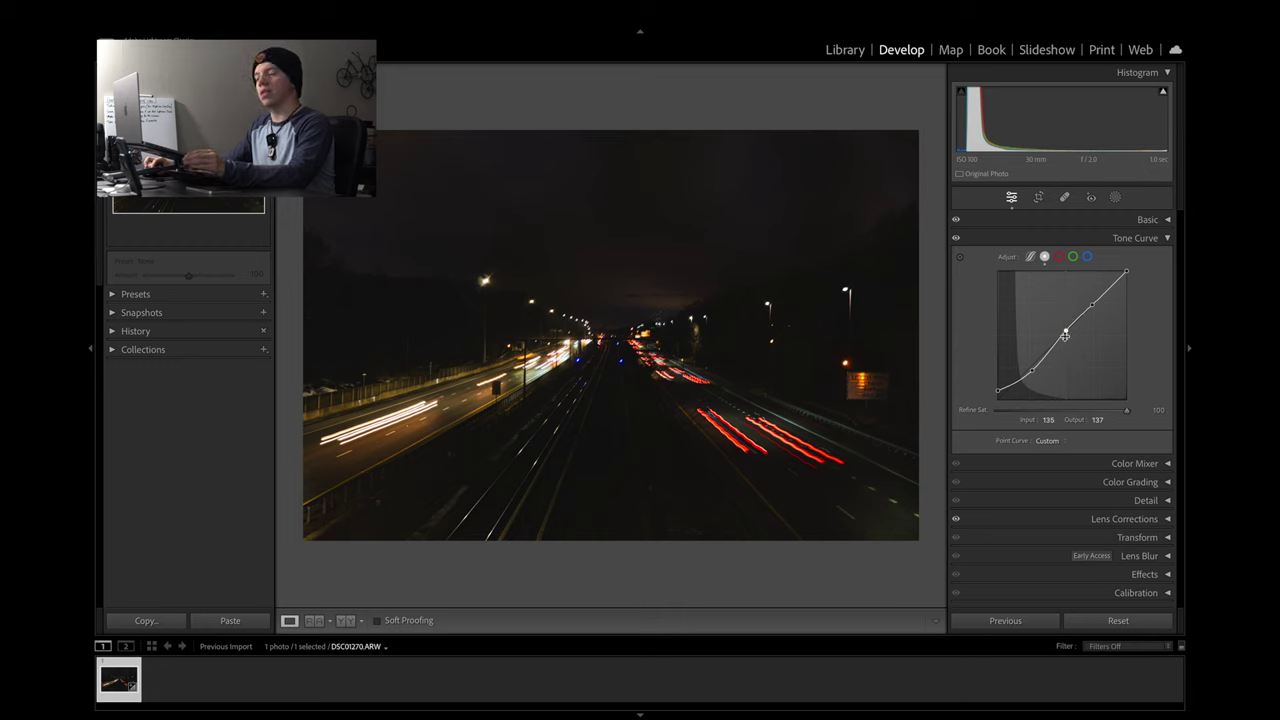
drag(1048, 351, 1047, 357)
key(ctrl+z)
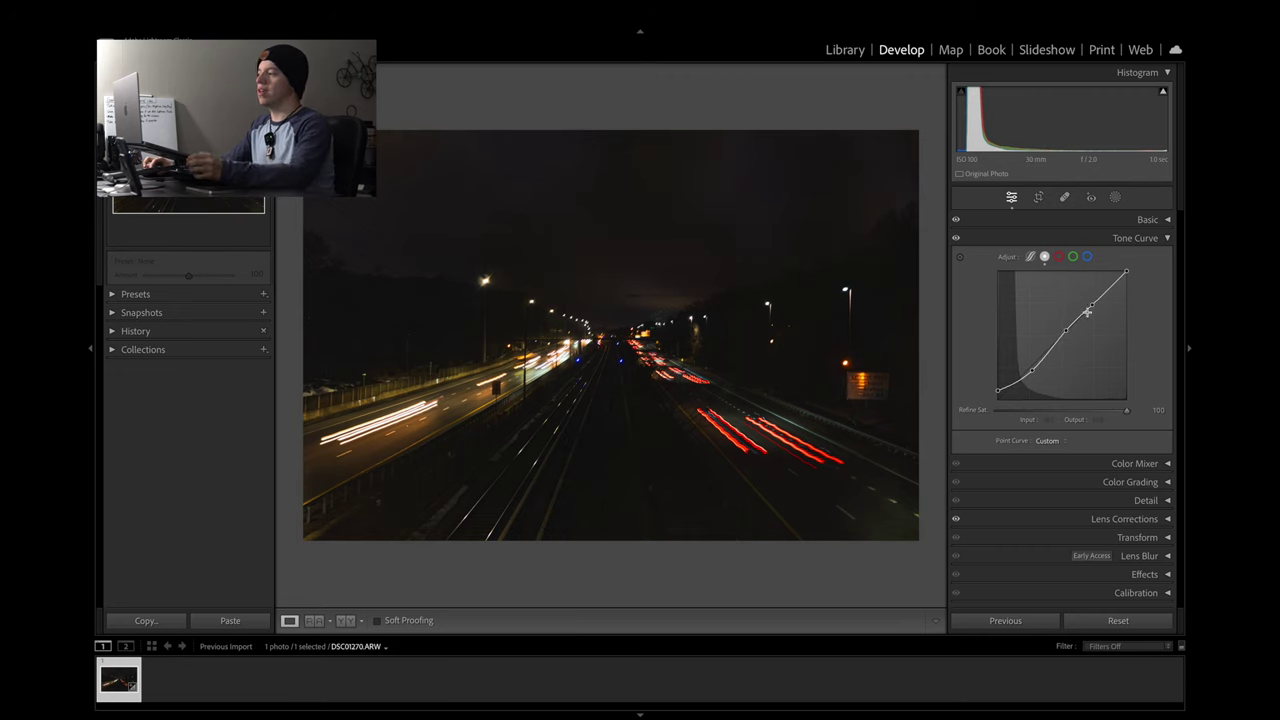
drag(1094, 312, 1098, 302)
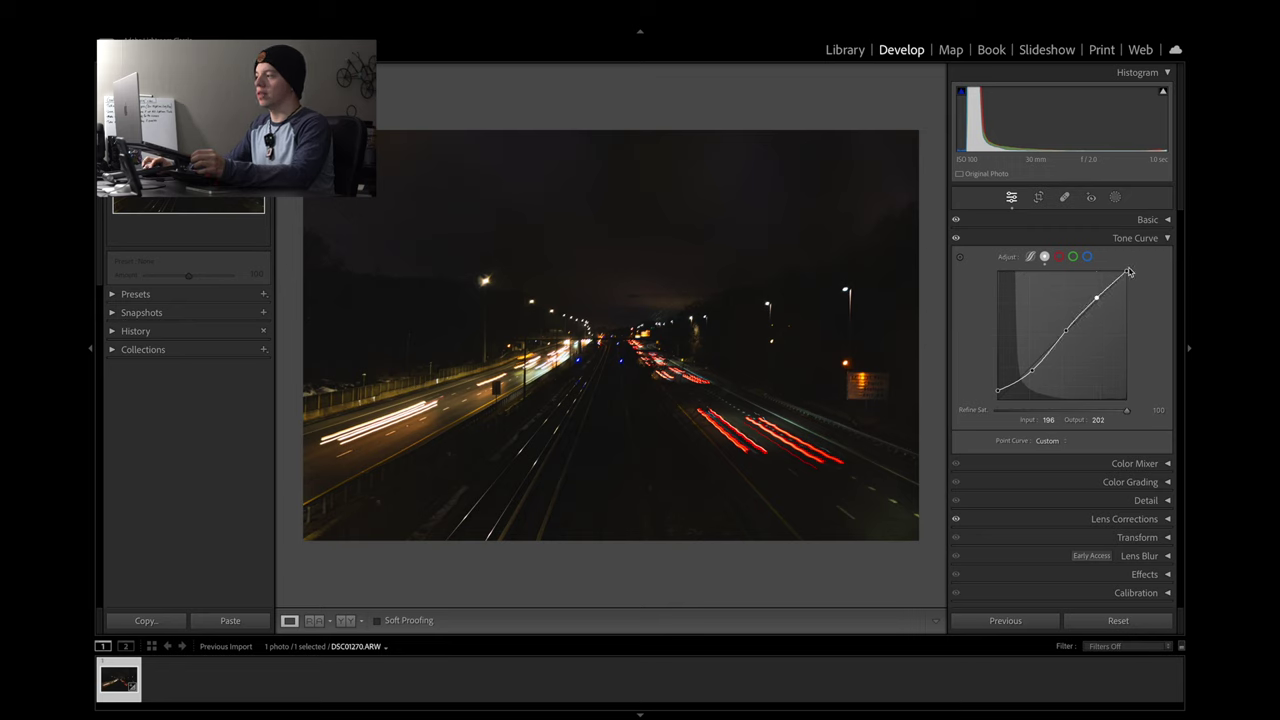
drag(1127, 276, 1162, 281)
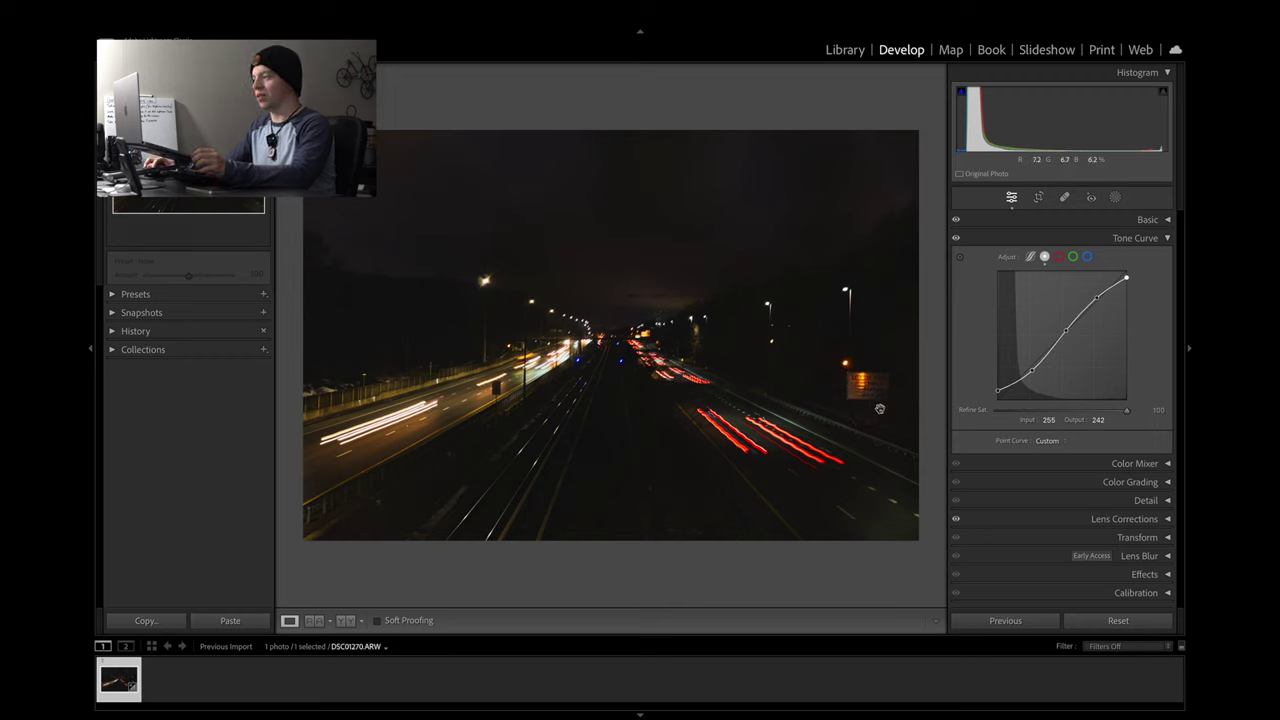
Compare the photo with the RGB tone curve adjustment switched off and on, leaving it on
click(957, 240)
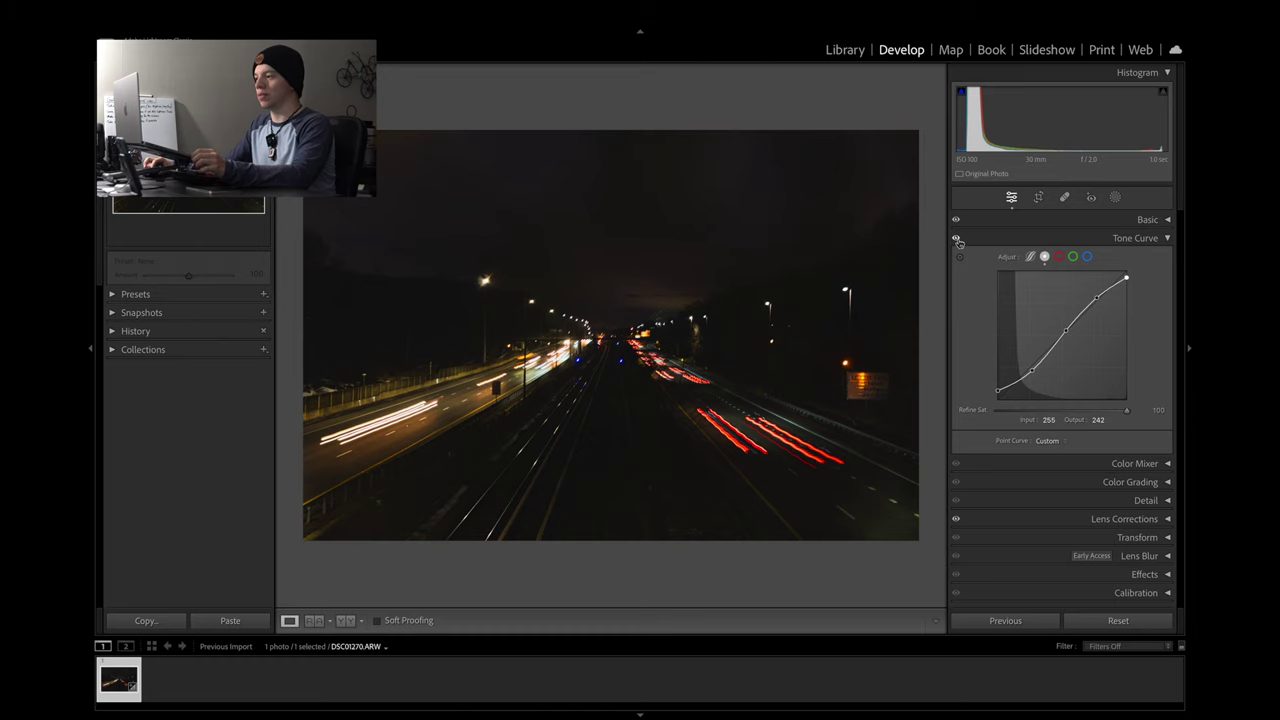
click(957, 241)
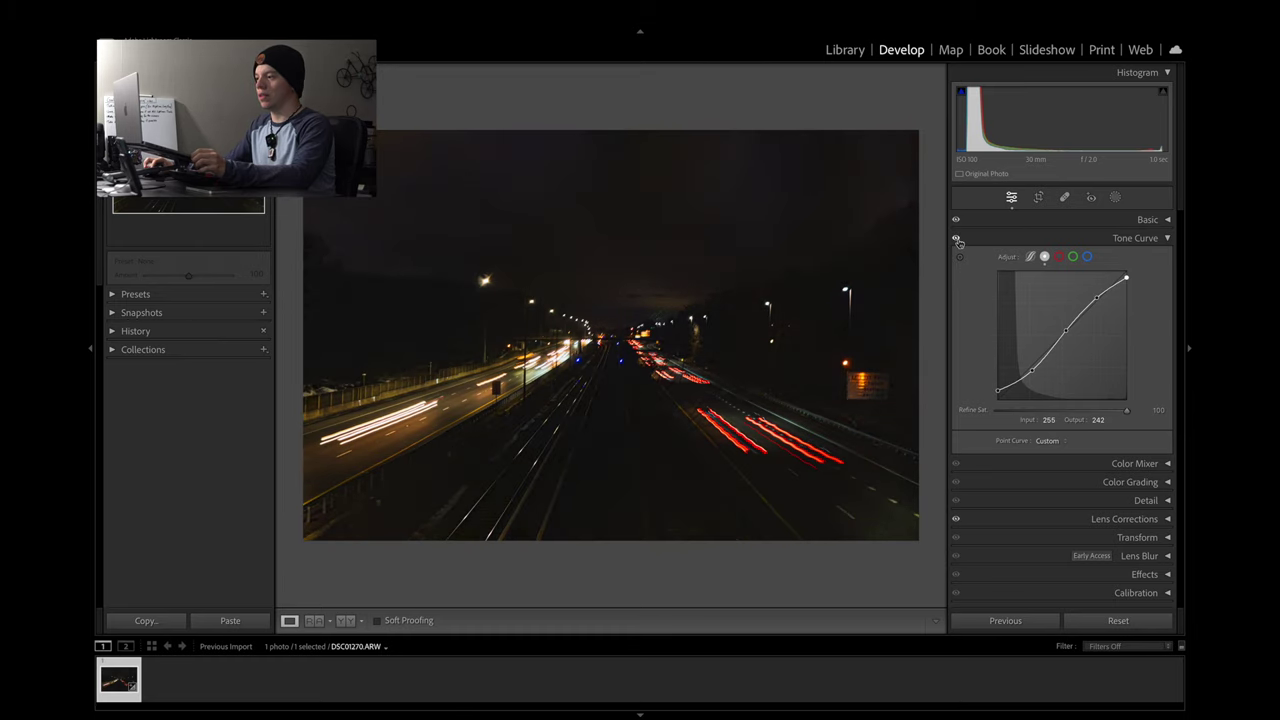
click(957, 241)
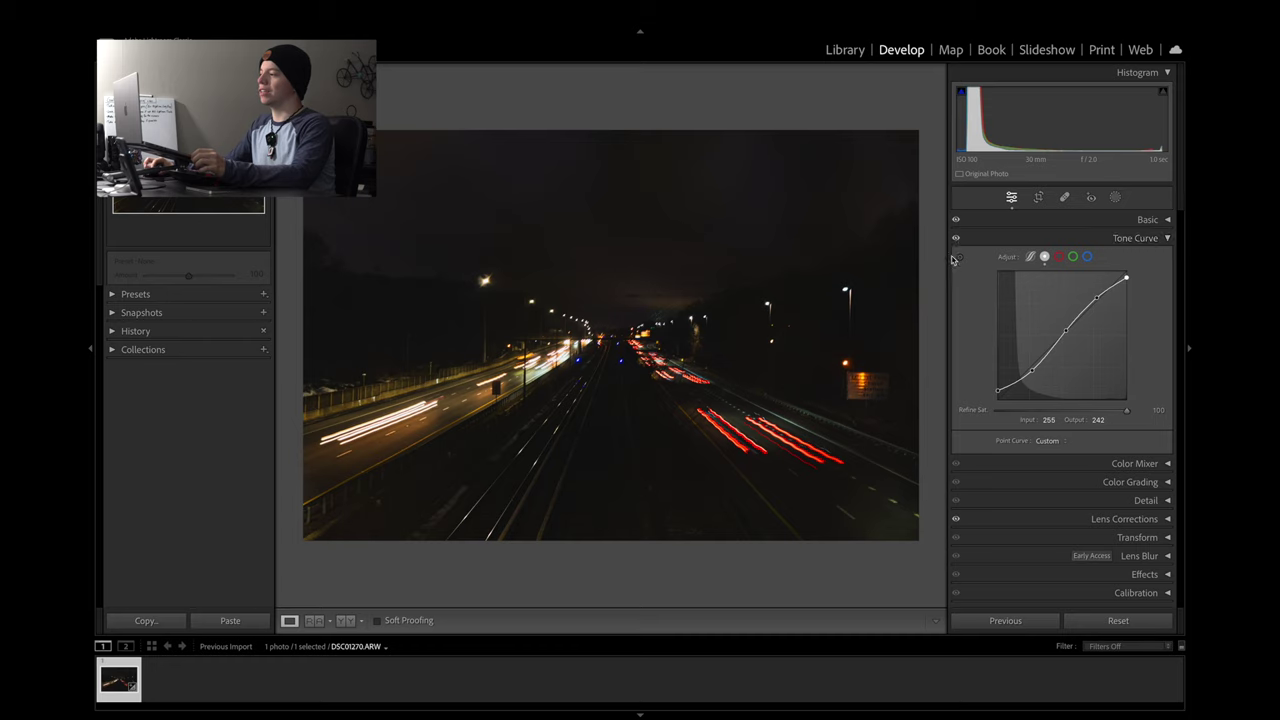
click(956, 240)
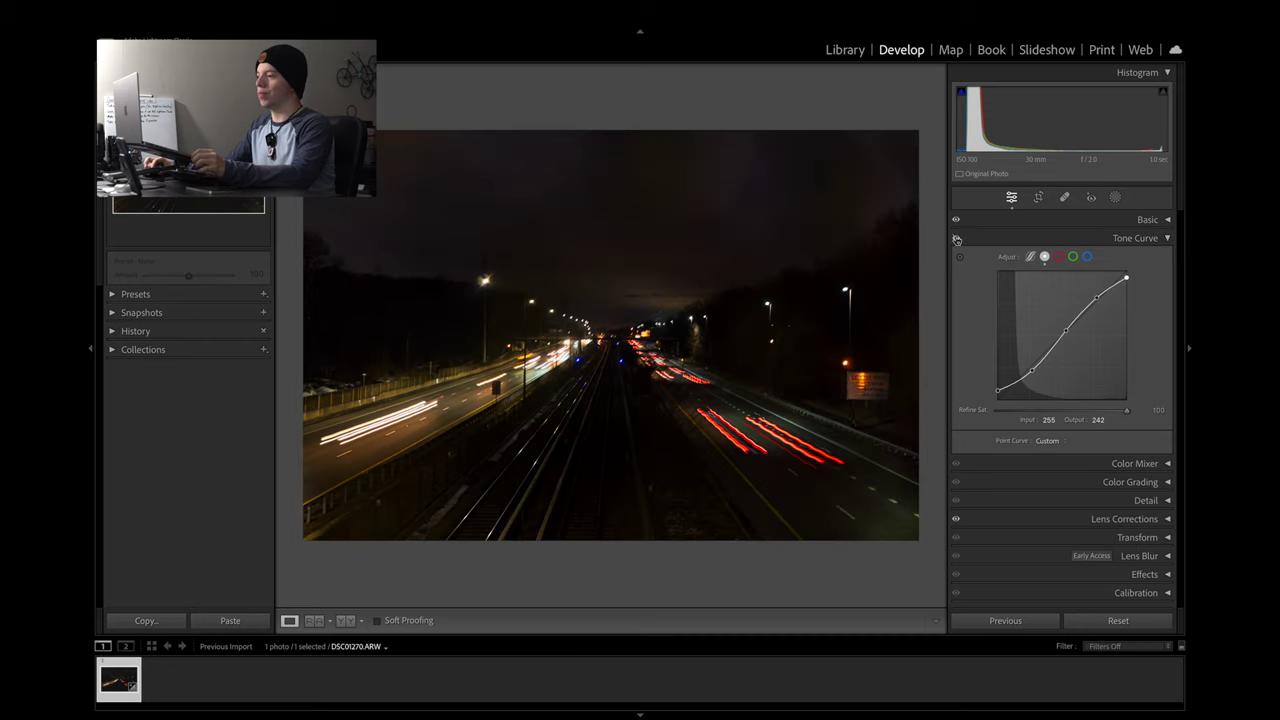
click(956, 240)
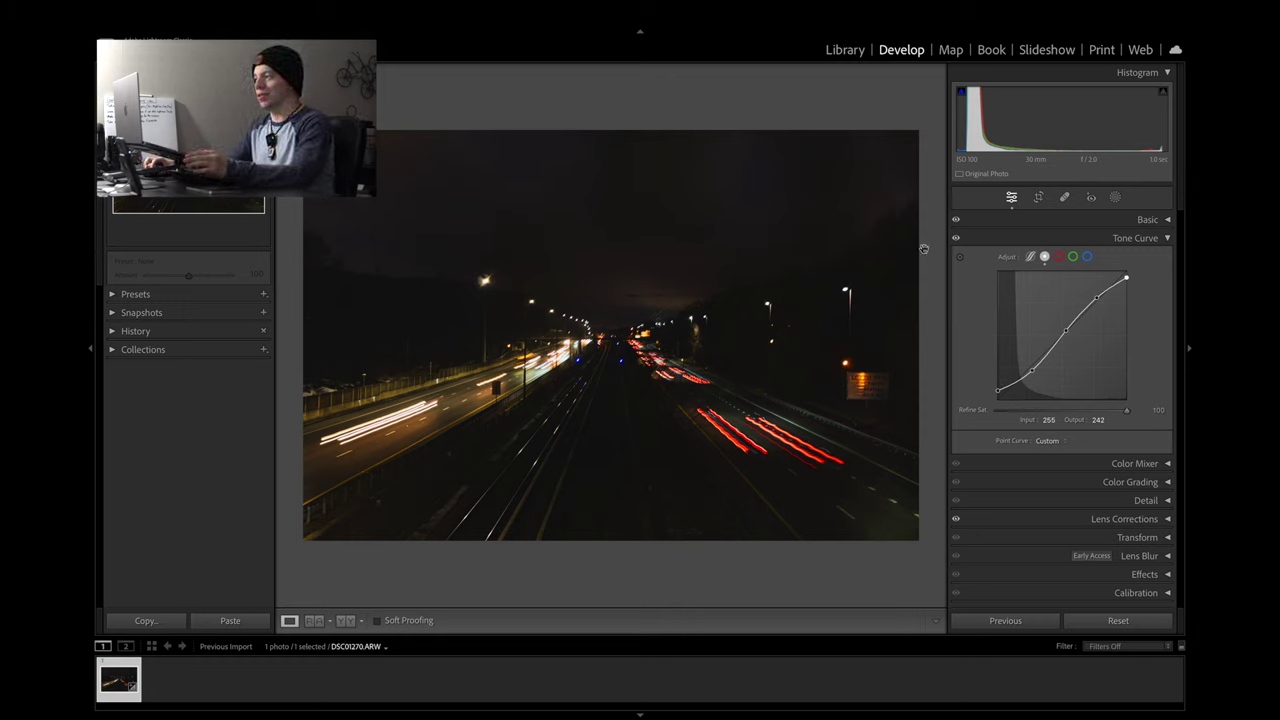
click(956, 239)
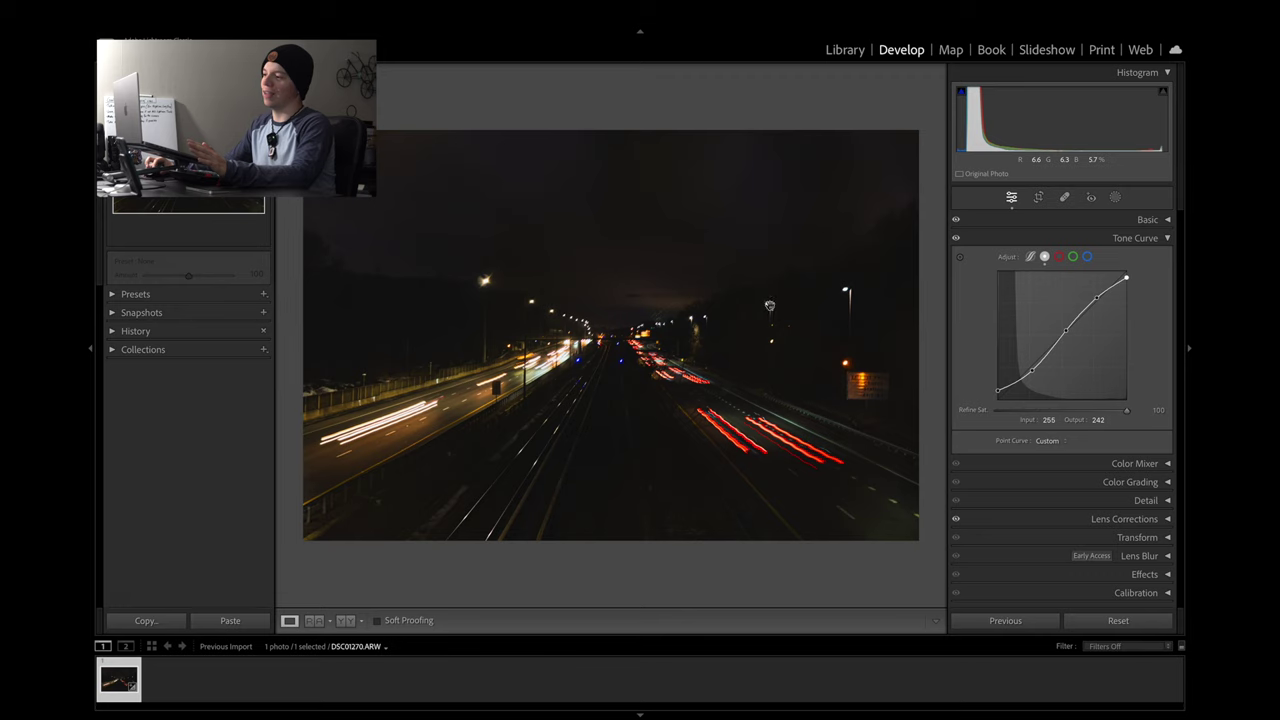
click(957, 240)
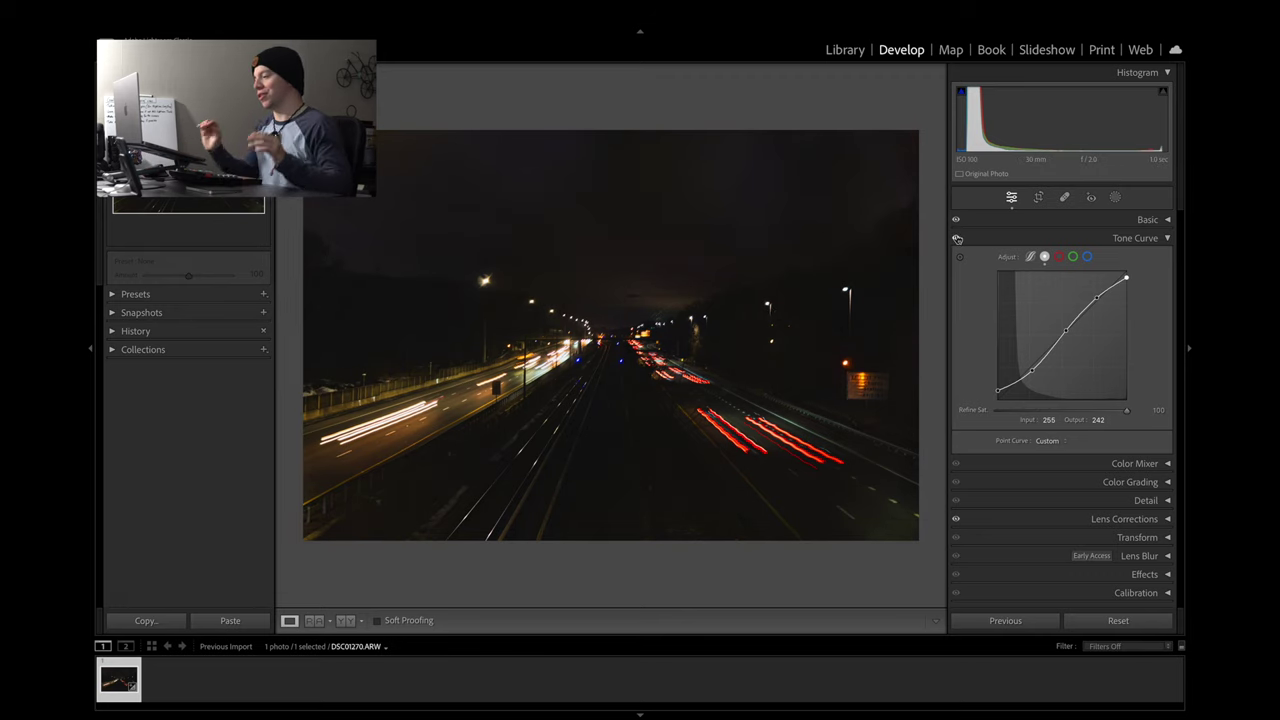
click(957, 240)
click(957, 240)
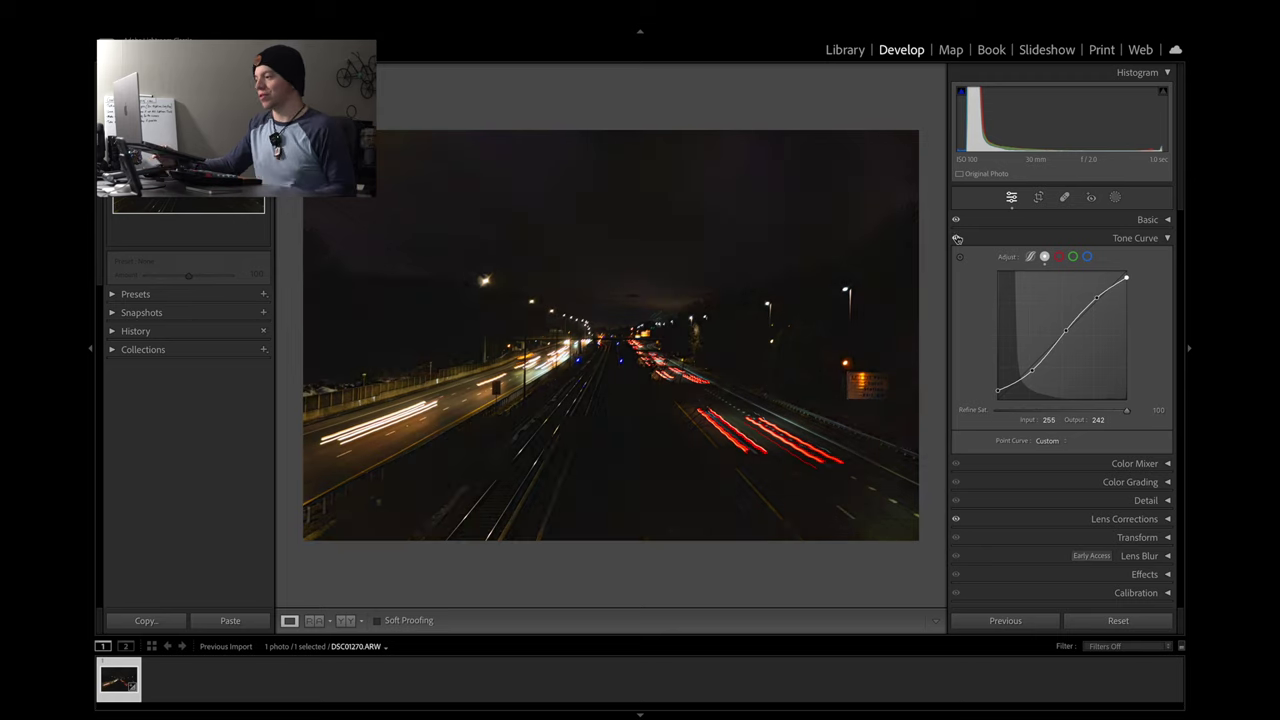
Lower the shadows of the red channel curve with a point at input 68, output 57
click(1058, 257)
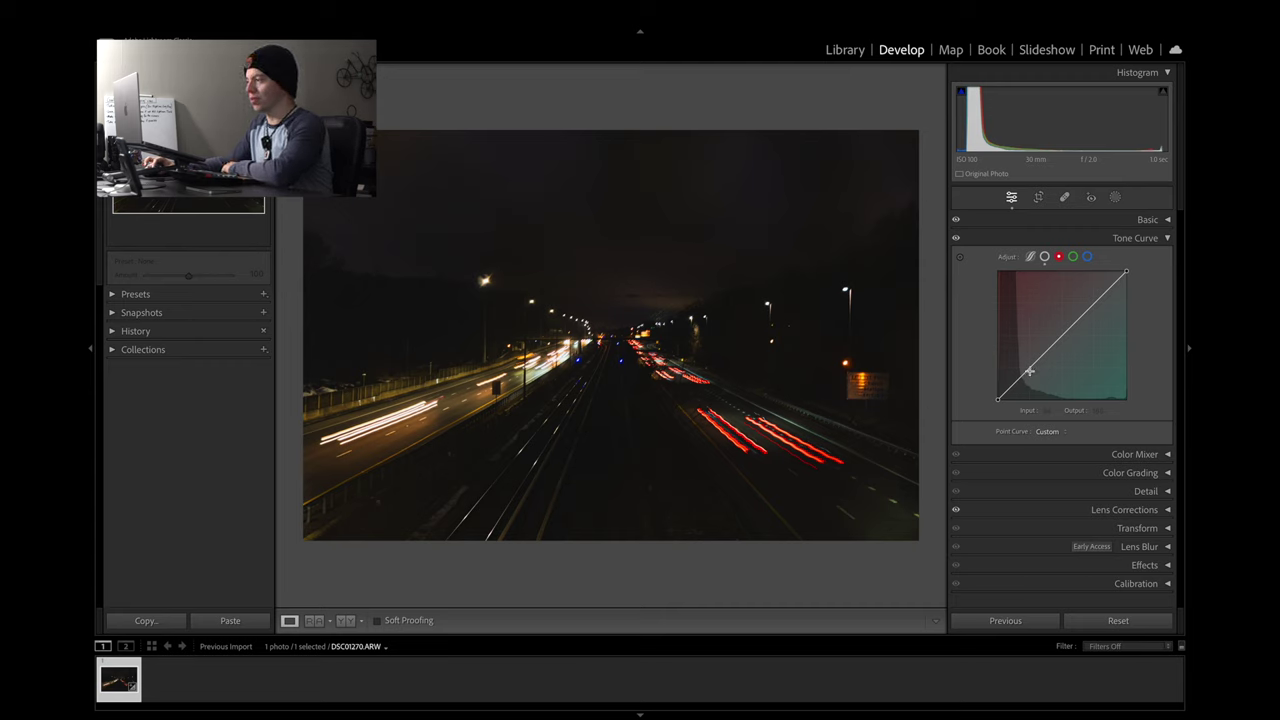
drag(1033, 365, 1034, 377)
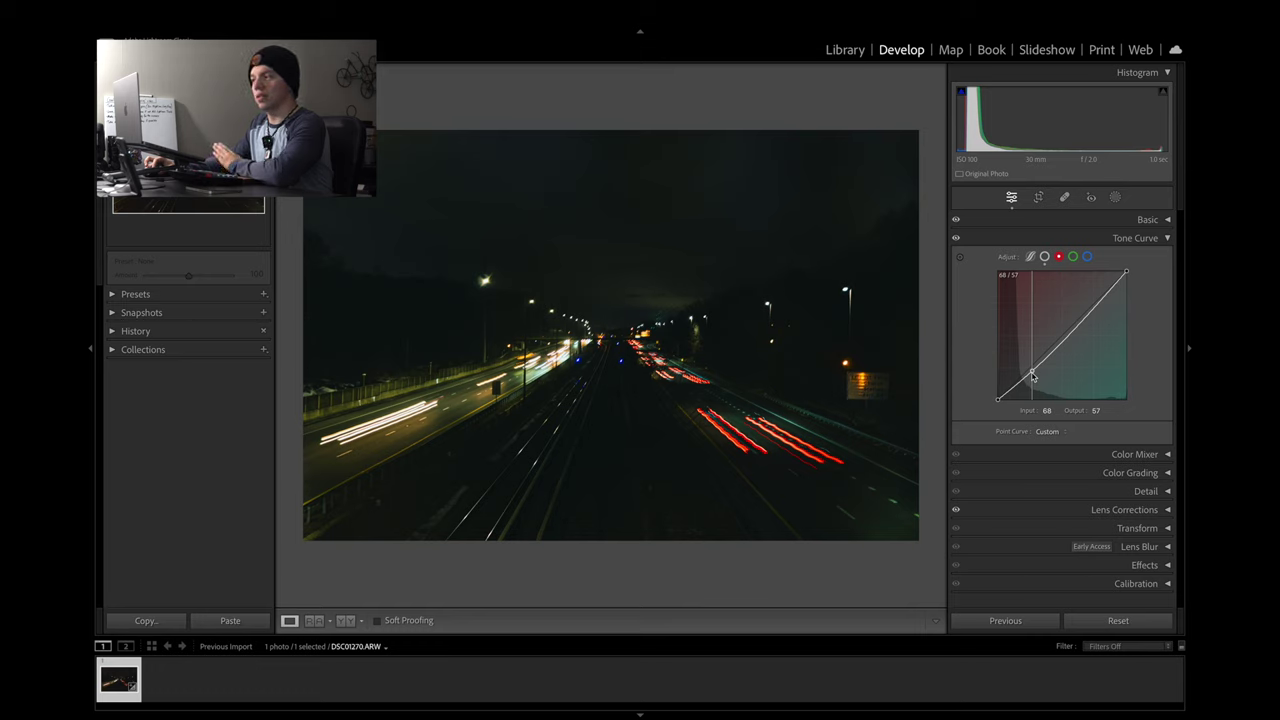
drag(1033, 377, 1033, 377)
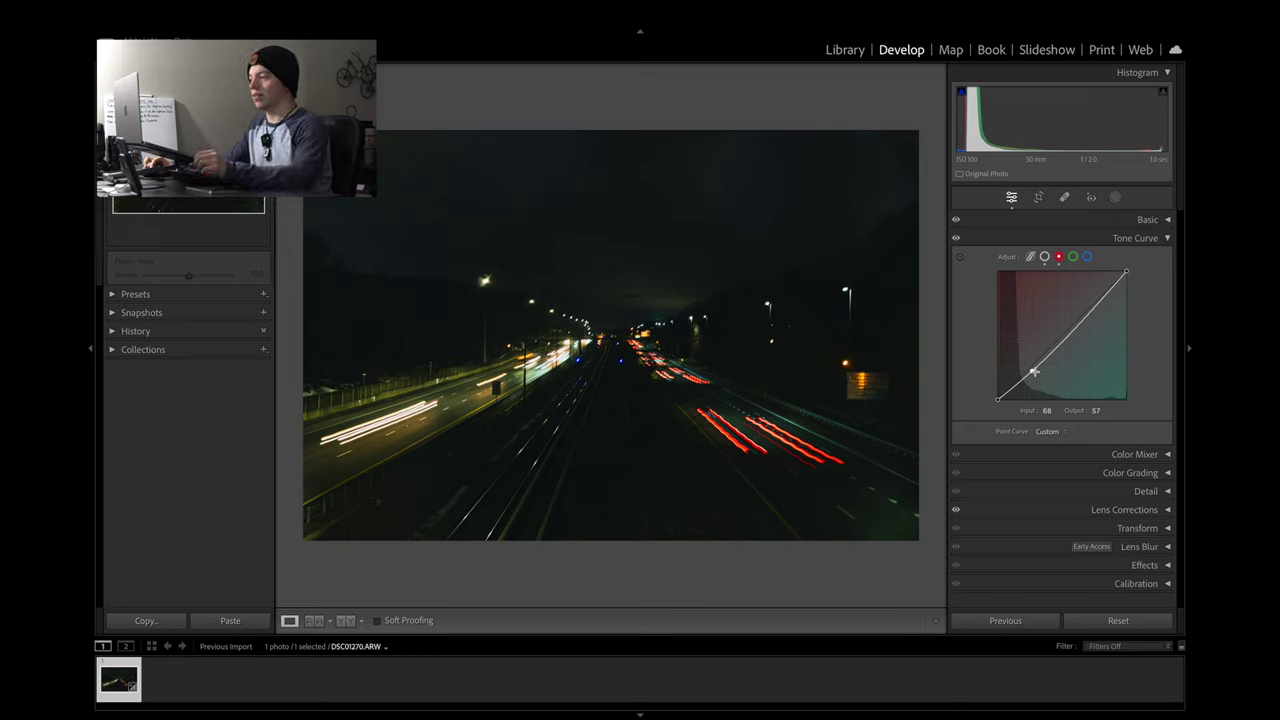
mouse_move(1033, 372)
mouse_down()
mouse_move(1028, 386)
mouse_move(1026, 372)
mouse_up()
key(ctrl+z)
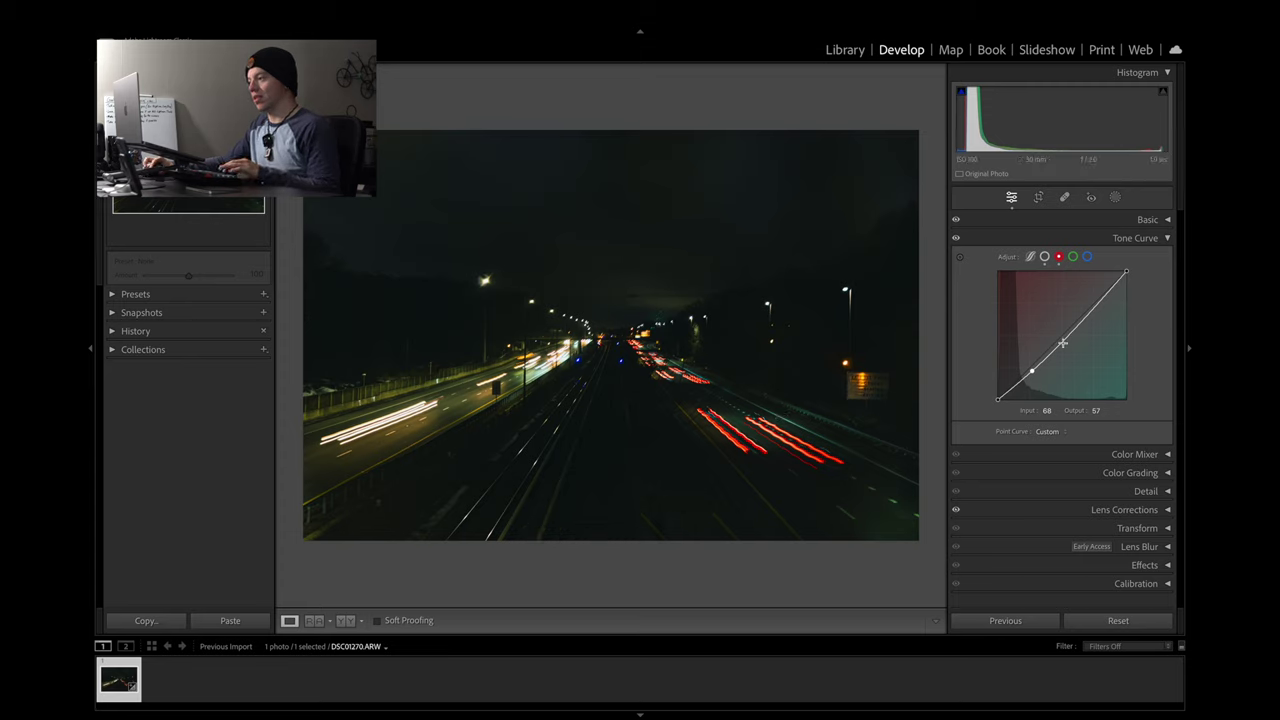
Add a midtone point at 132/135 and a highlight point at 189/202 to the red curve, keeping its black point at 0/0
mouse_move(1062, 336)
mouse_down()
mouse_move(1066, 356)
mouse_move(1066, 338)
mouse_up()
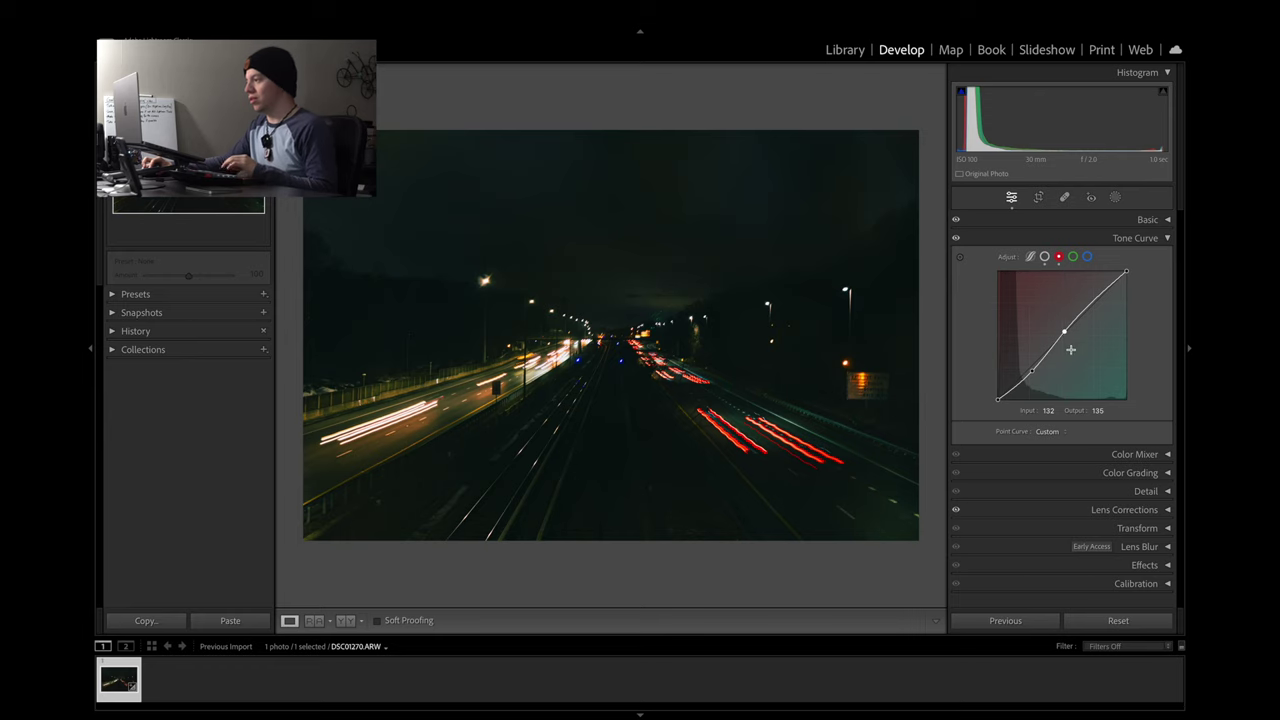
drag(1095, 300, 1096, 301)
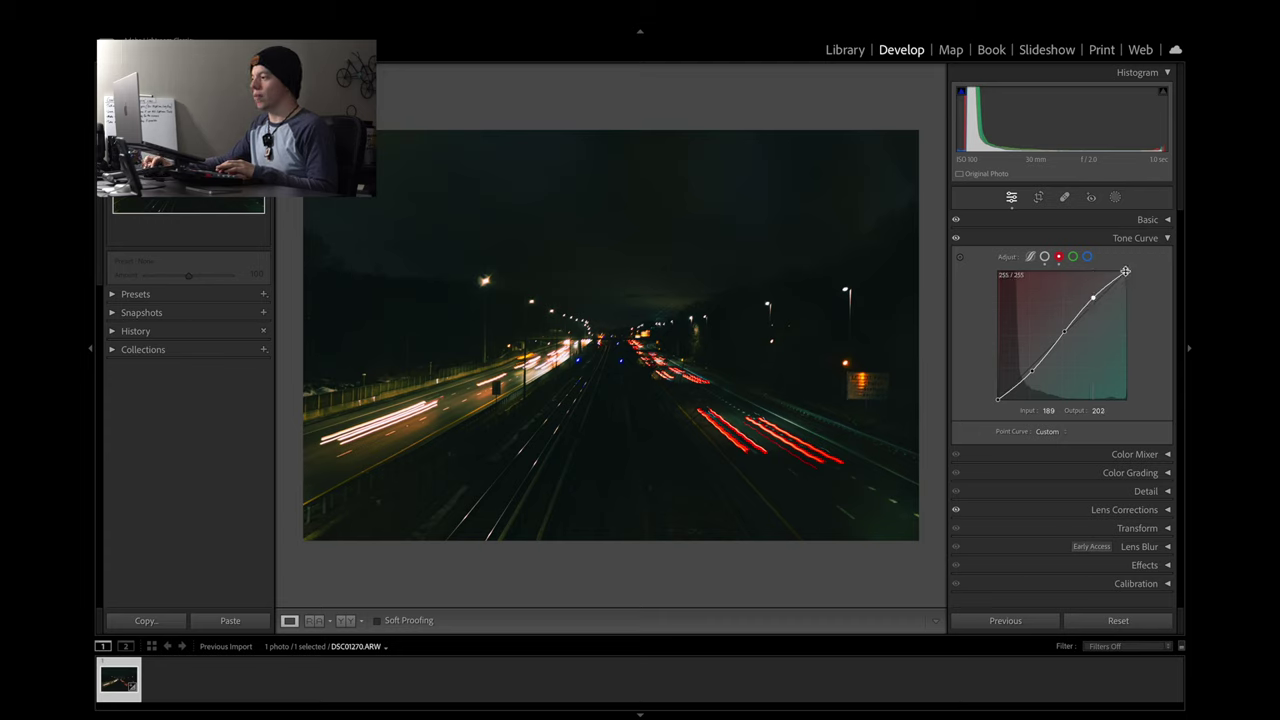
mouse_move(998, 400)
mouse_down()
mouse_move(998, 382)
mouse_move(997, 408)
mouse_up()
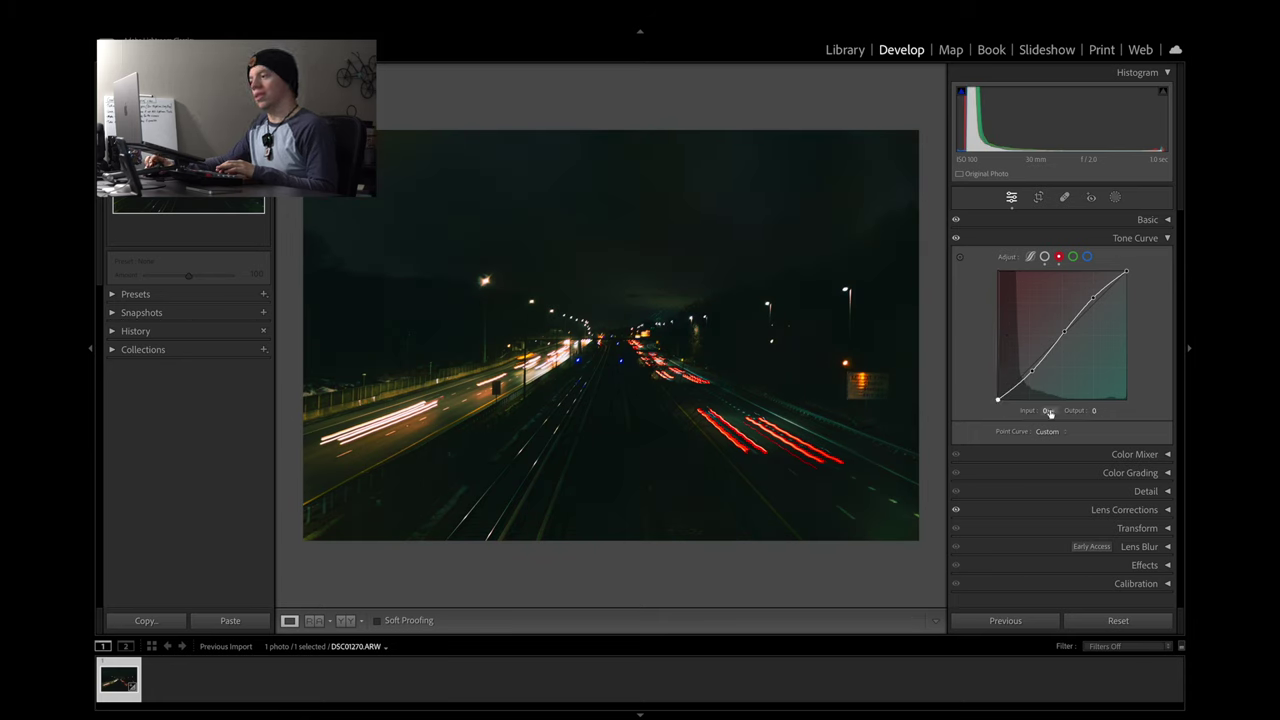
Toggle the tone curve off and on repeatedly to judge the effect of the red channel change
click(957, 242)
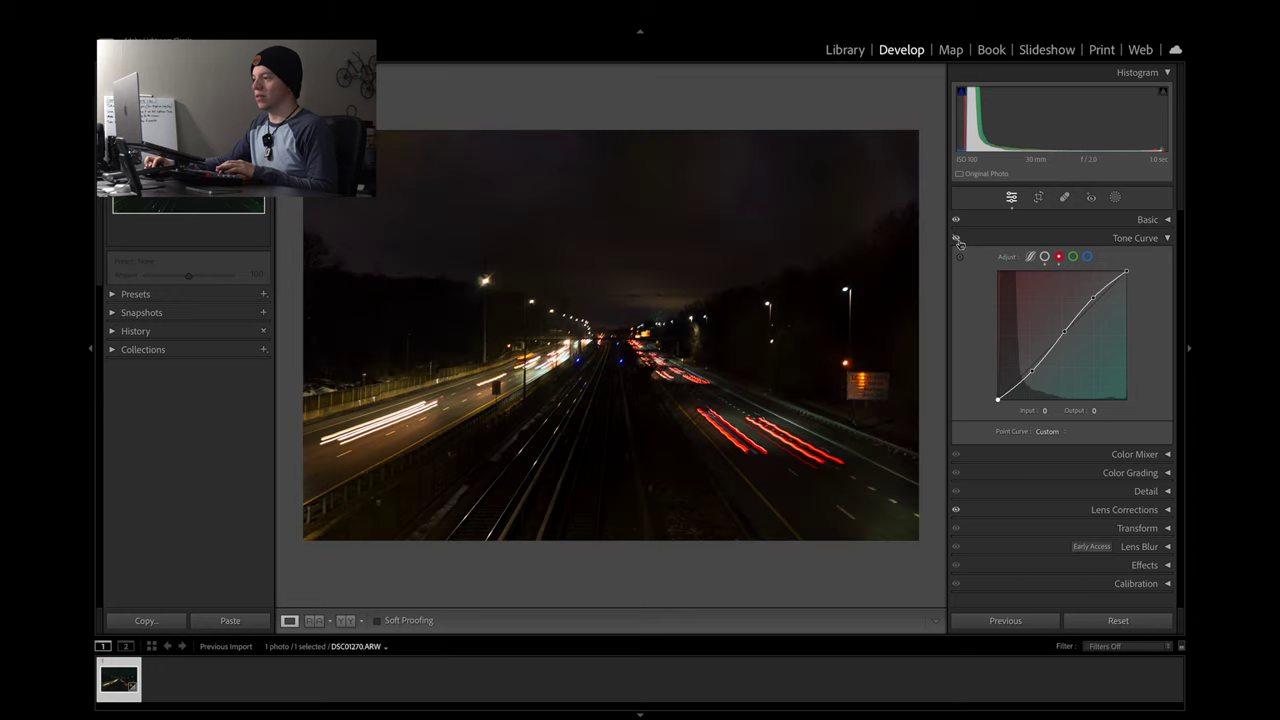
click(957, 242)
click(957, 242)
click(957, 242)
click(957, 242)
click(957, 242)
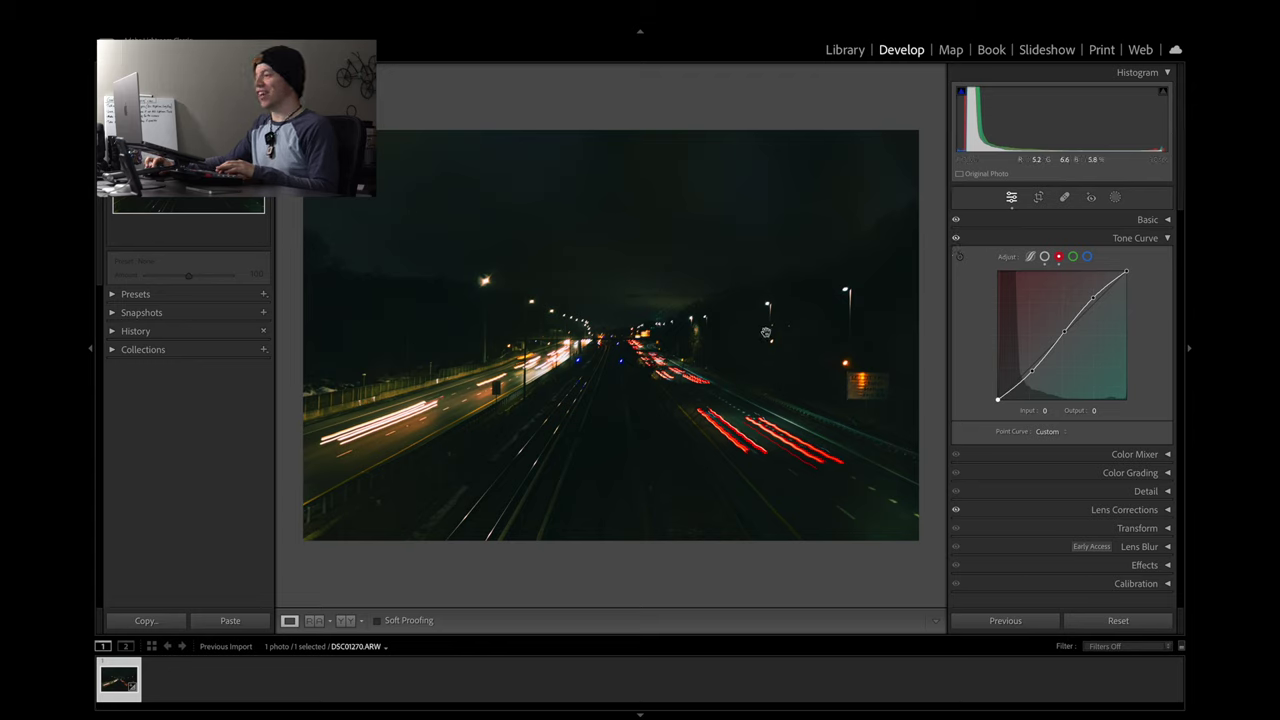
Review the green, RGB and red curves, and compare the photo once more with and without the tone curve
click(1073, 257)
click(1058, 257)
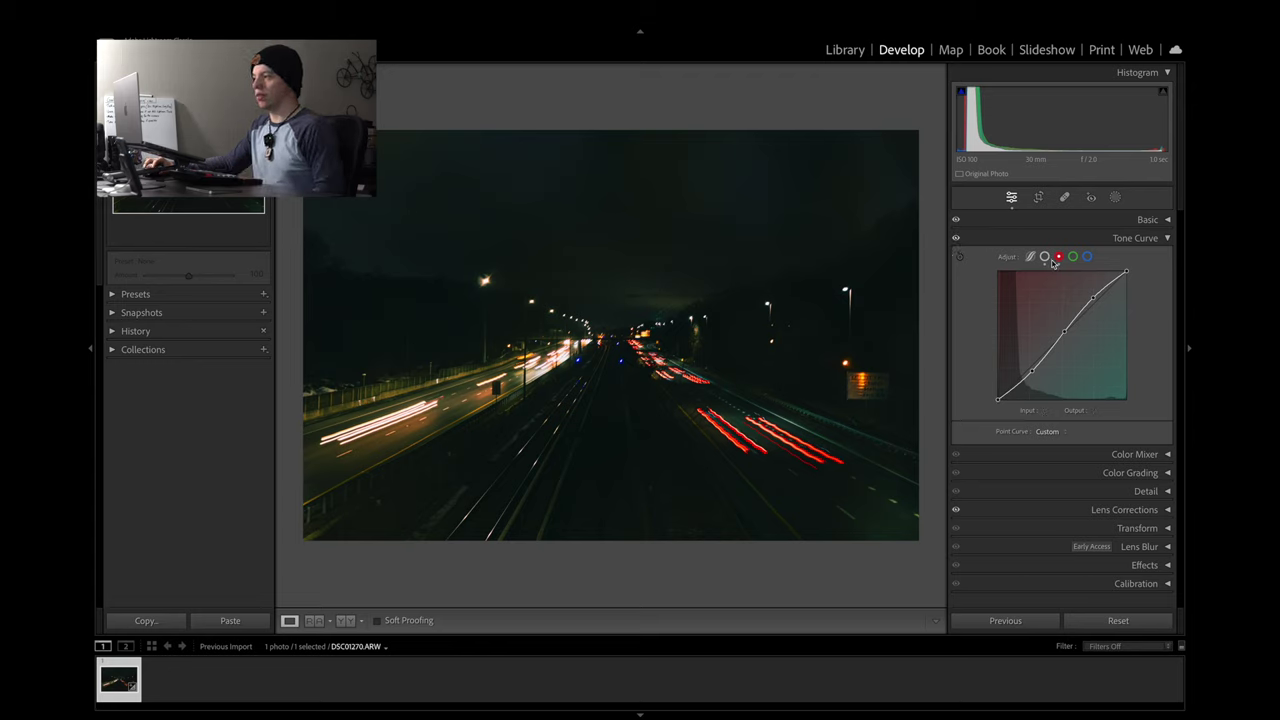
click(1045, 257)
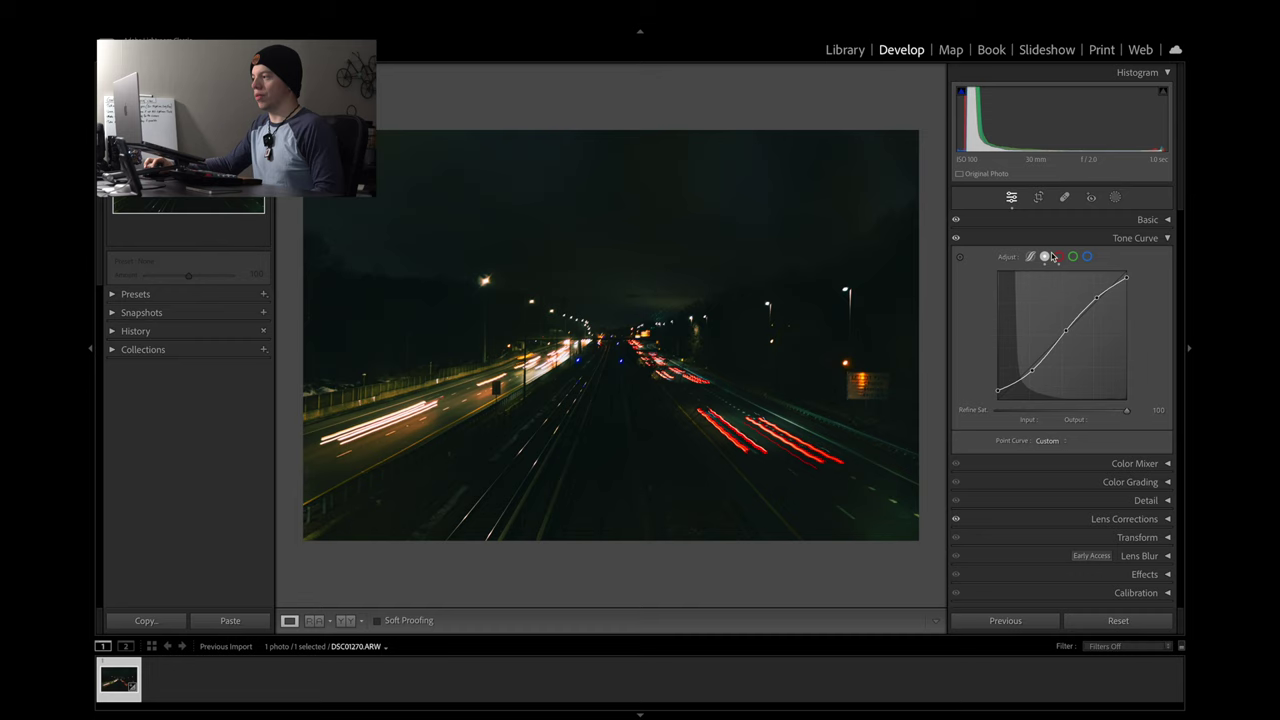
click(1059, 257)
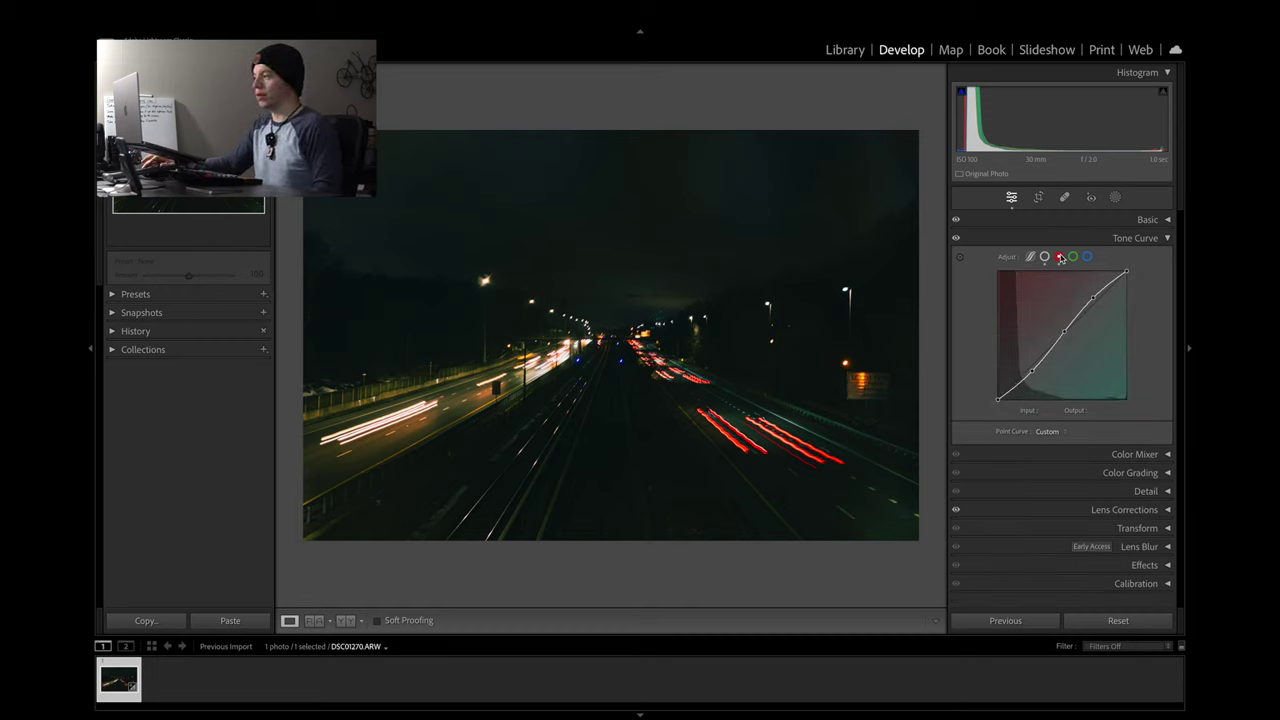
click(956, 239)
click(956, 240)
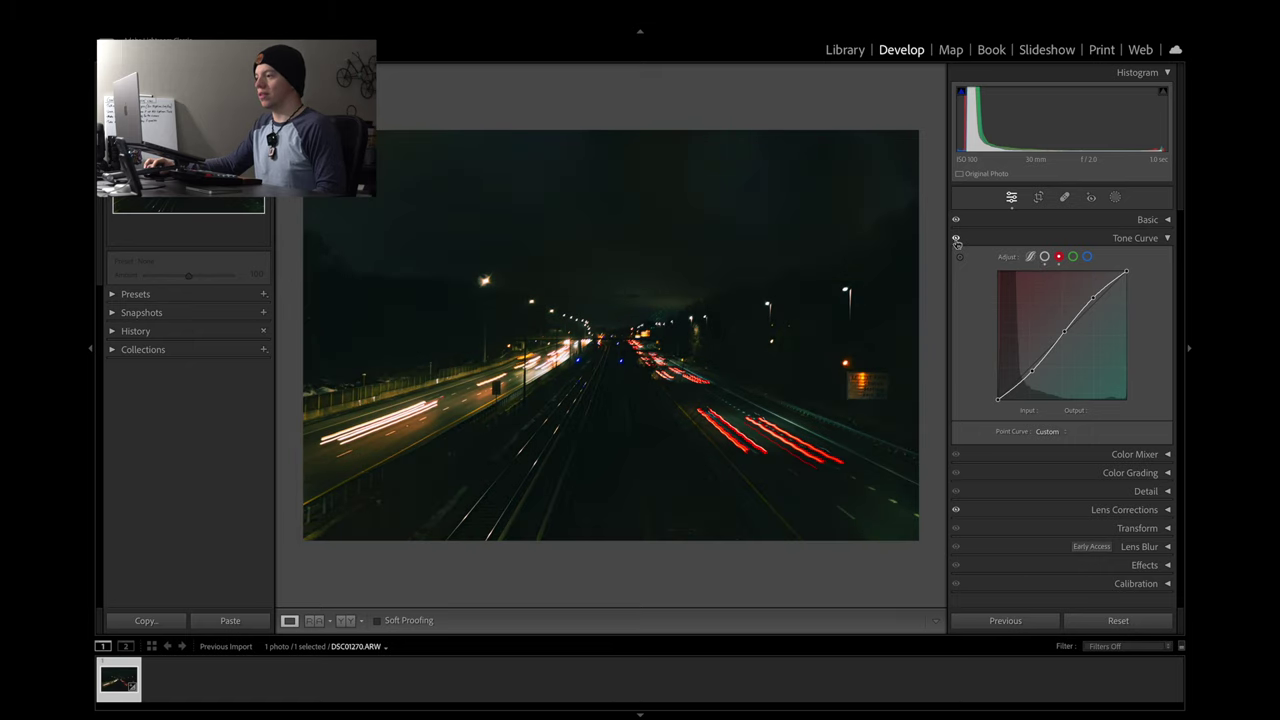
click(956, 240)
click(956, 240)
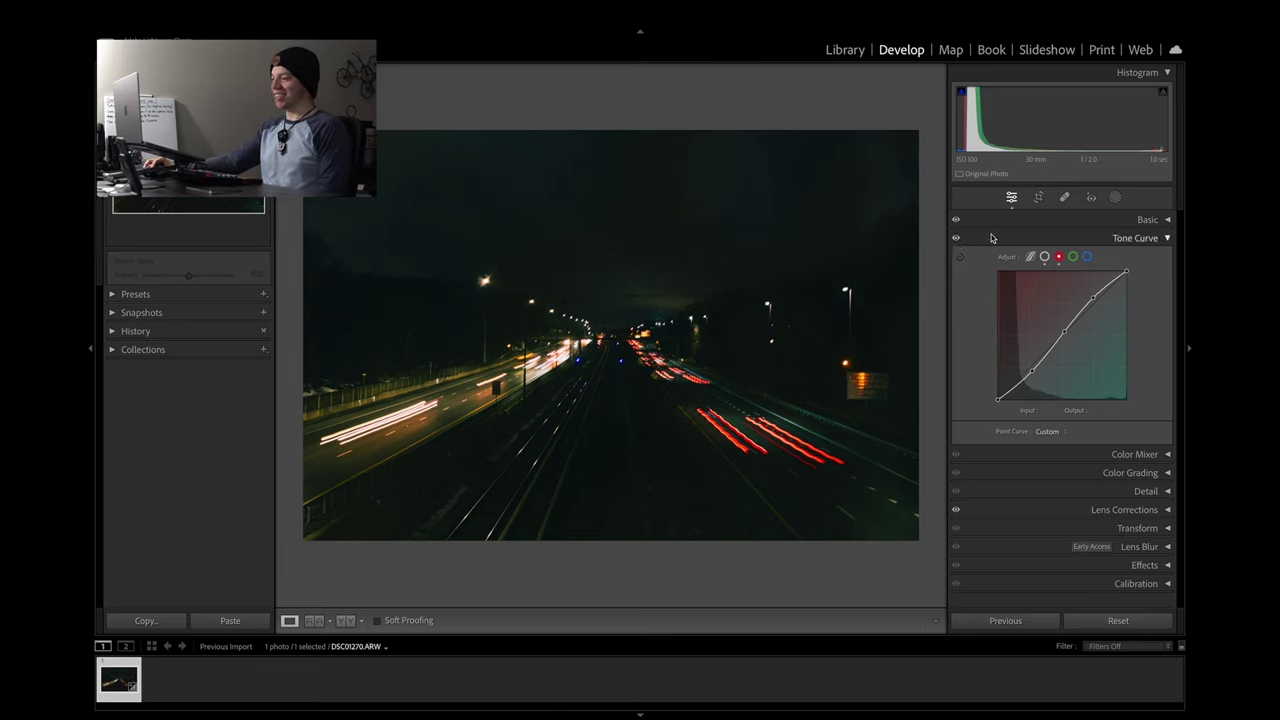
Collapse the tone curve and open the Color Mixer with the hue, saturation and luminance controls of all colours displayed
click(993, 238)
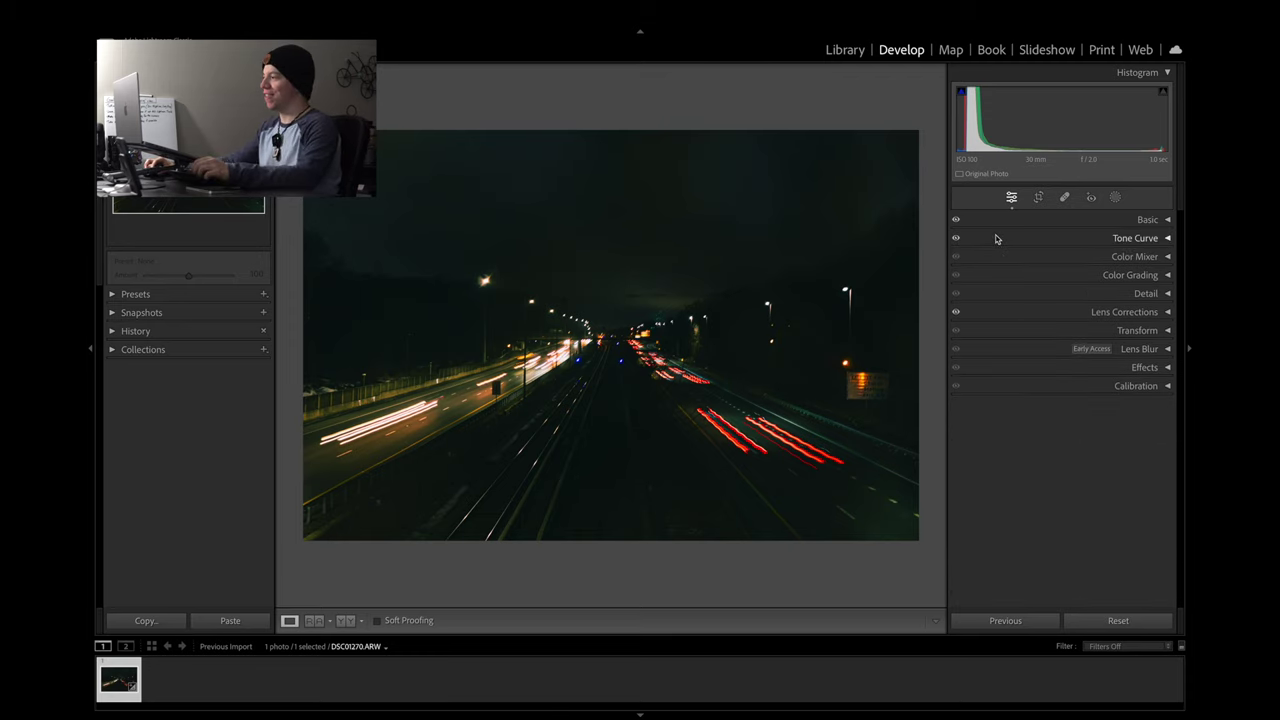
click(987, 263)
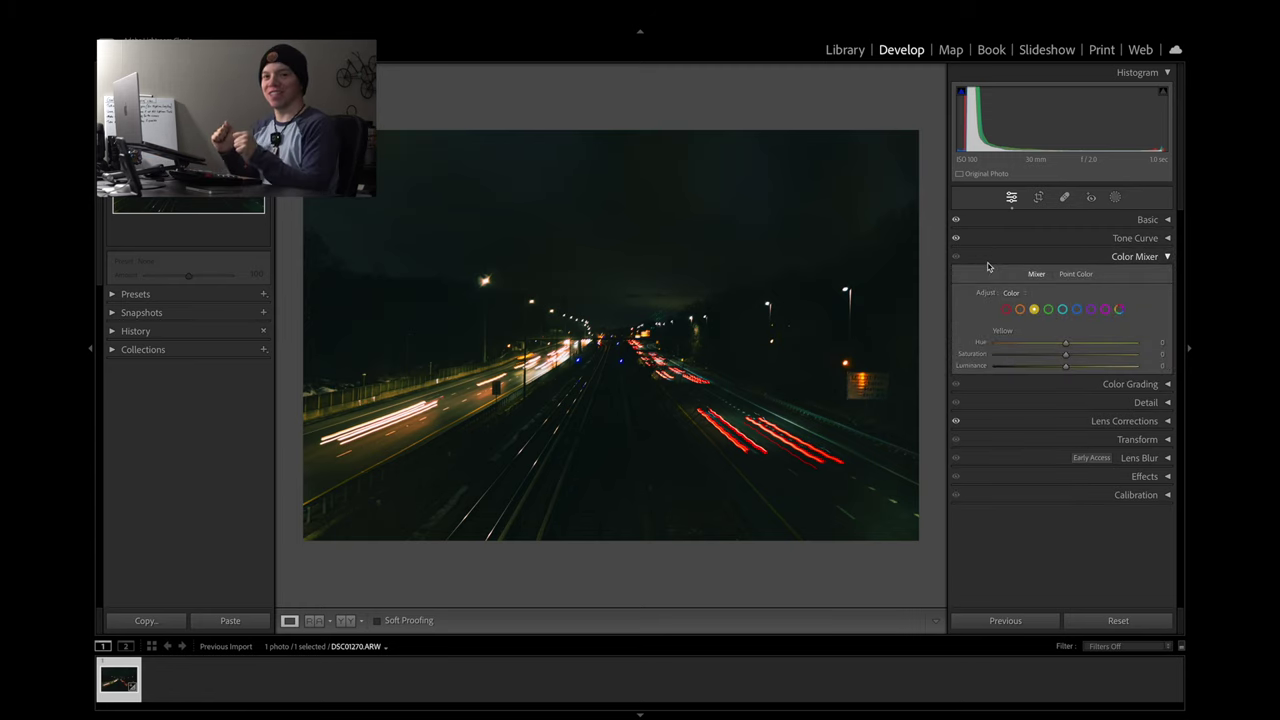
click(1076, 274)
click(1037, 275)
click(1006, 310)
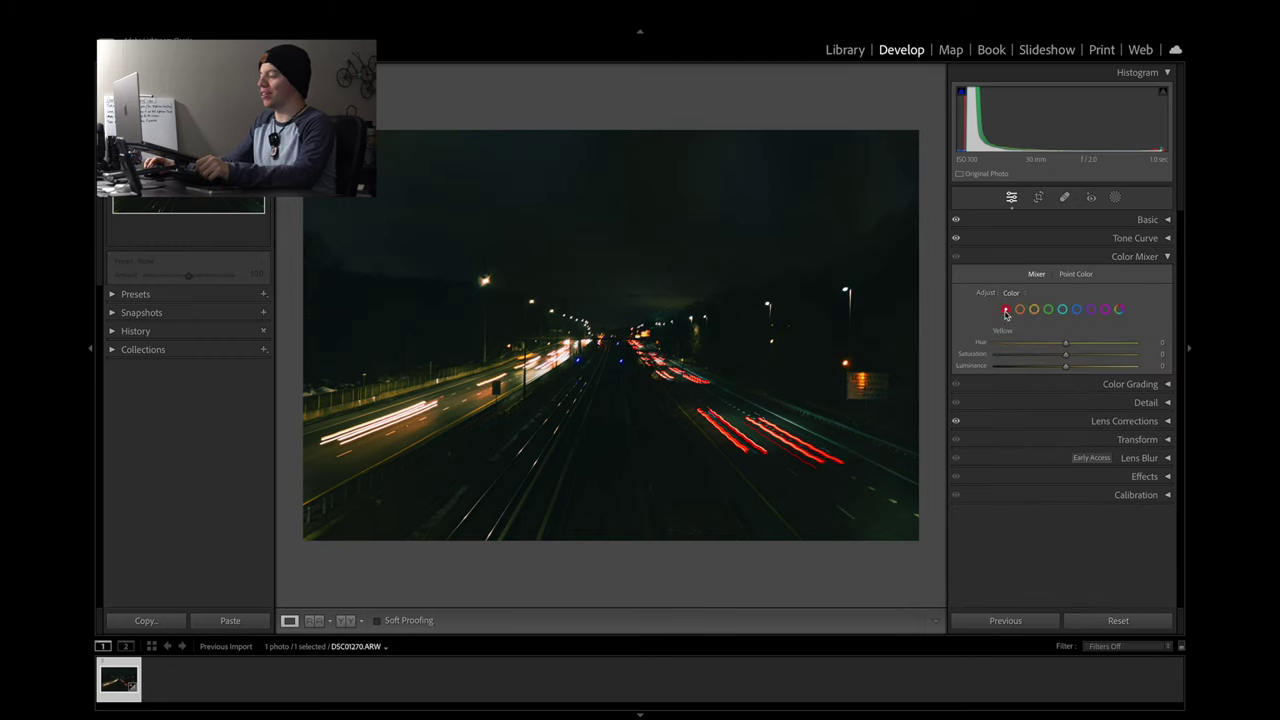
click(1121, 310)
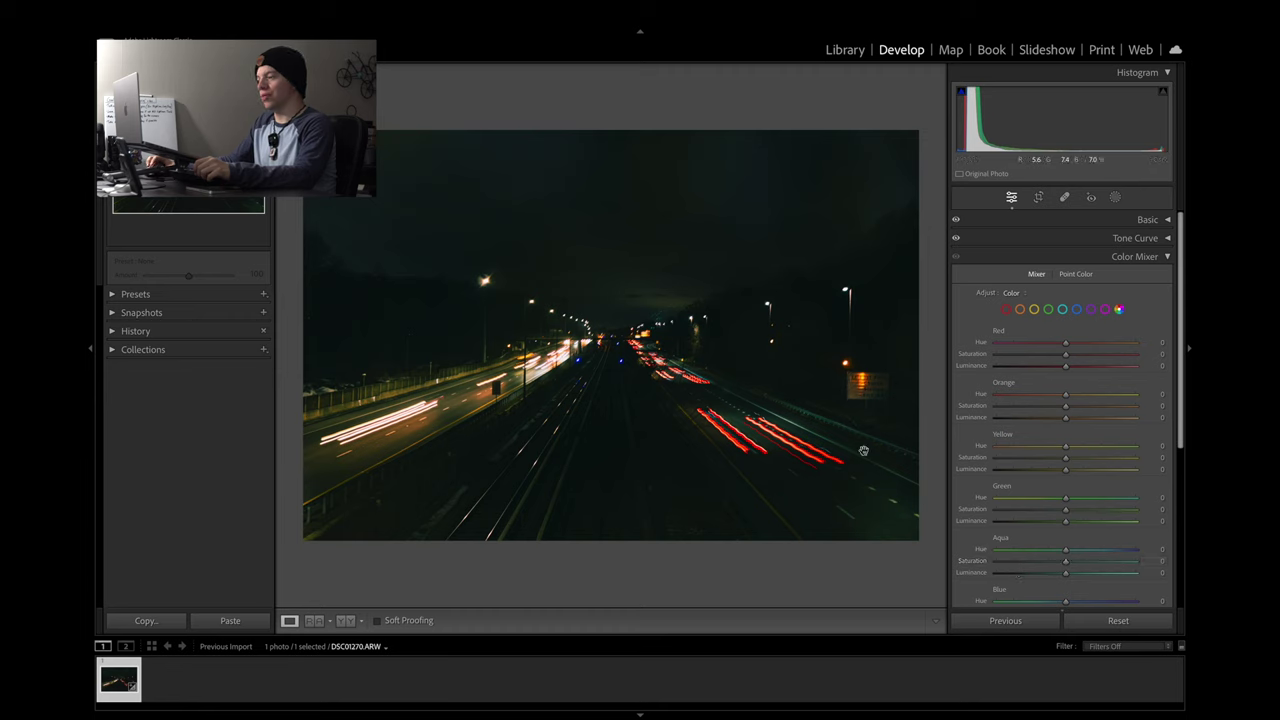
scroll(1000, 540, down, 2)
scroll(1014, 520, down, 1)
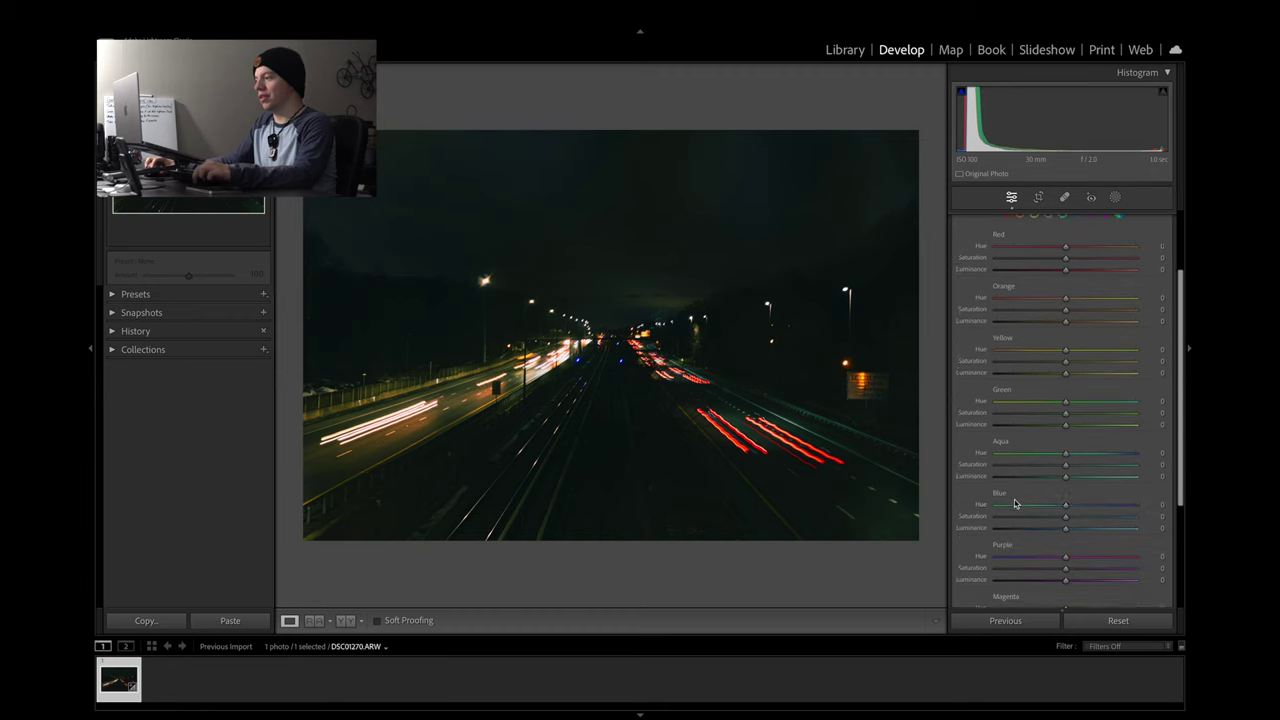
Set the Red hue to -14 and the Red luminance to -14 in the Color Mixer, leaving saturation at 0
scroll(1050, 290, up, 2)
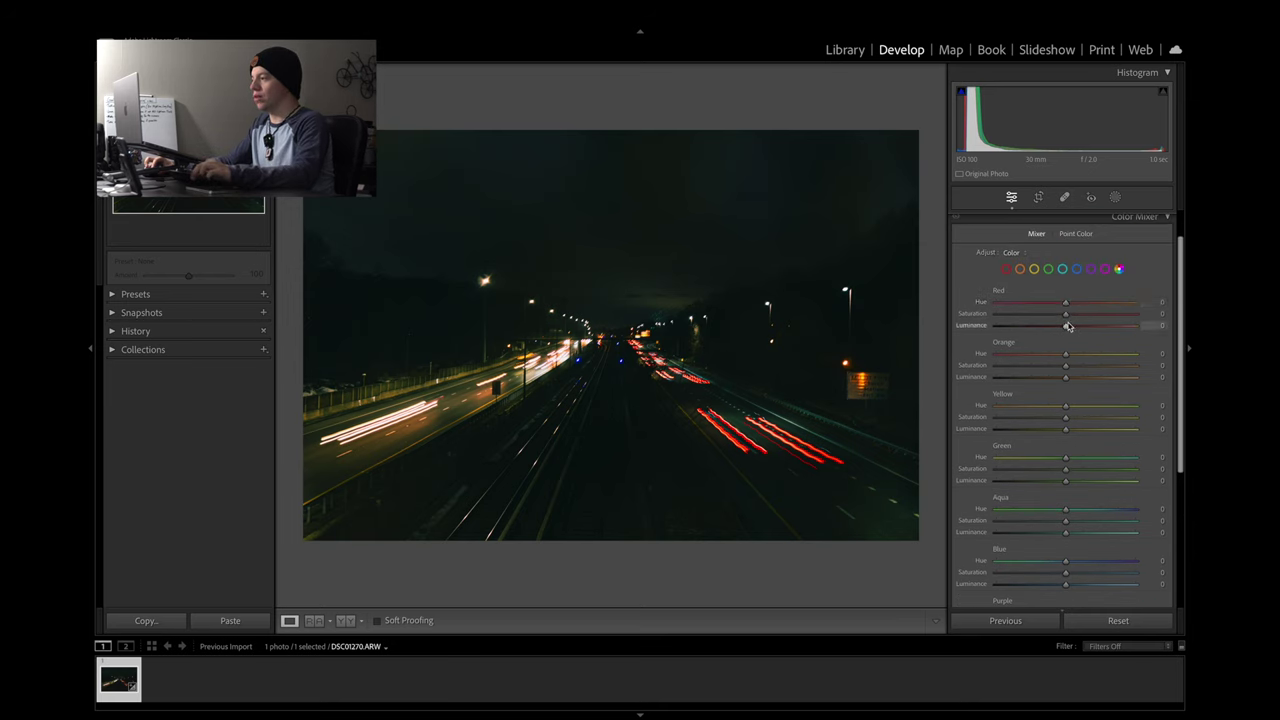
mouse_move(1066, 315)
mouse_down()
mouse_move(1099, 320)
mouse_move(971, 315)
mouse_move(1068, 319)
mouse_up()
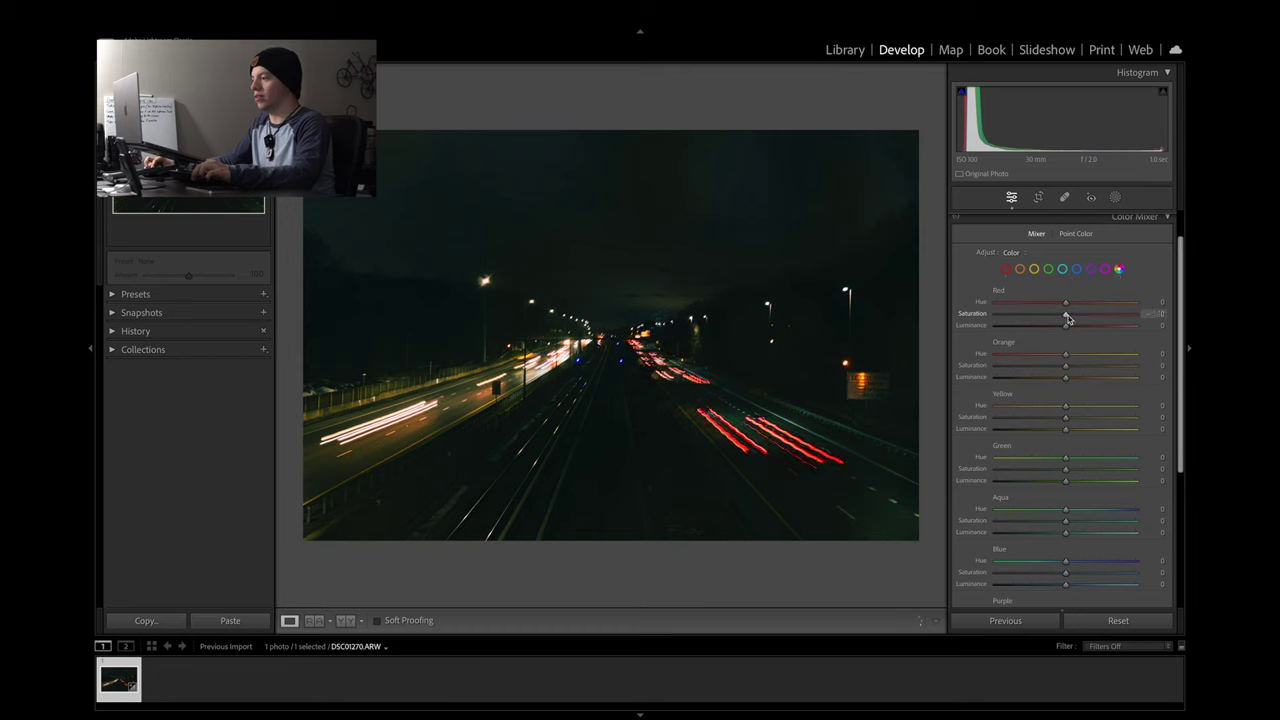
drag(1068, 318, 1066, 318)
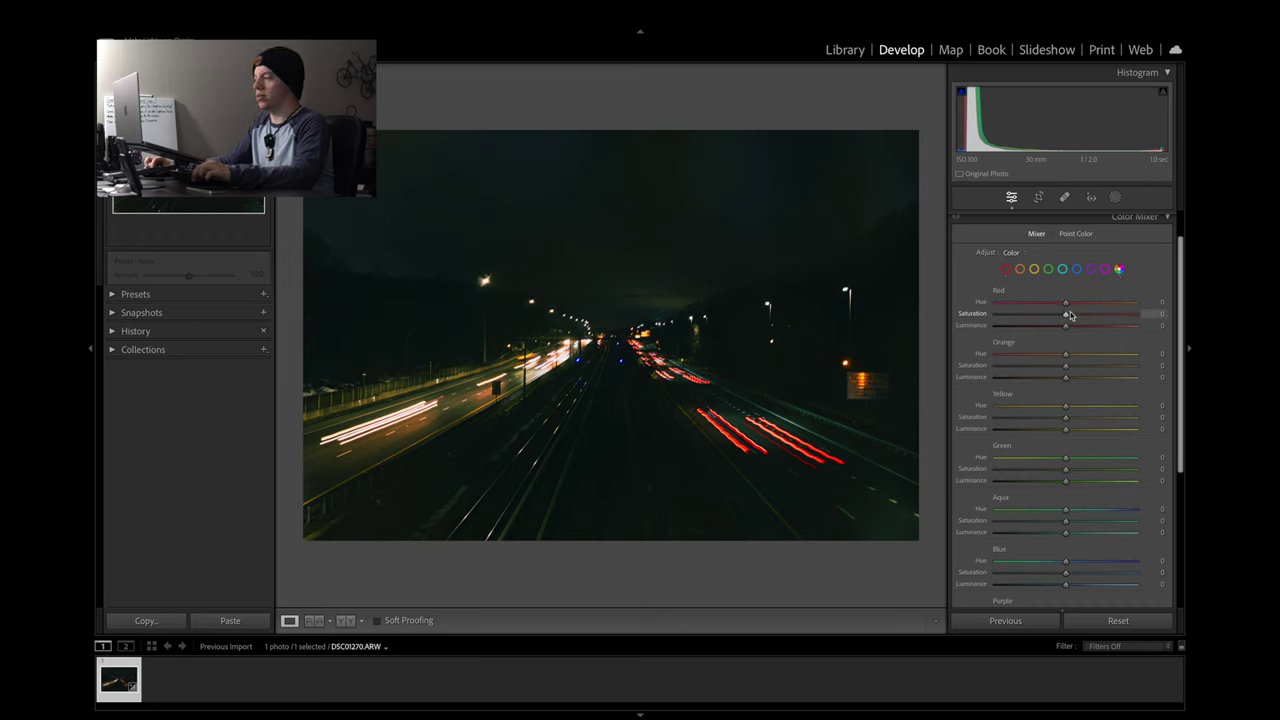
mouse_move(1068, 308)
mouse_down()
mouse_move(996, 308)
mouse_move(1090, 305)
mouse_move(1060, 306)
mouse_up()
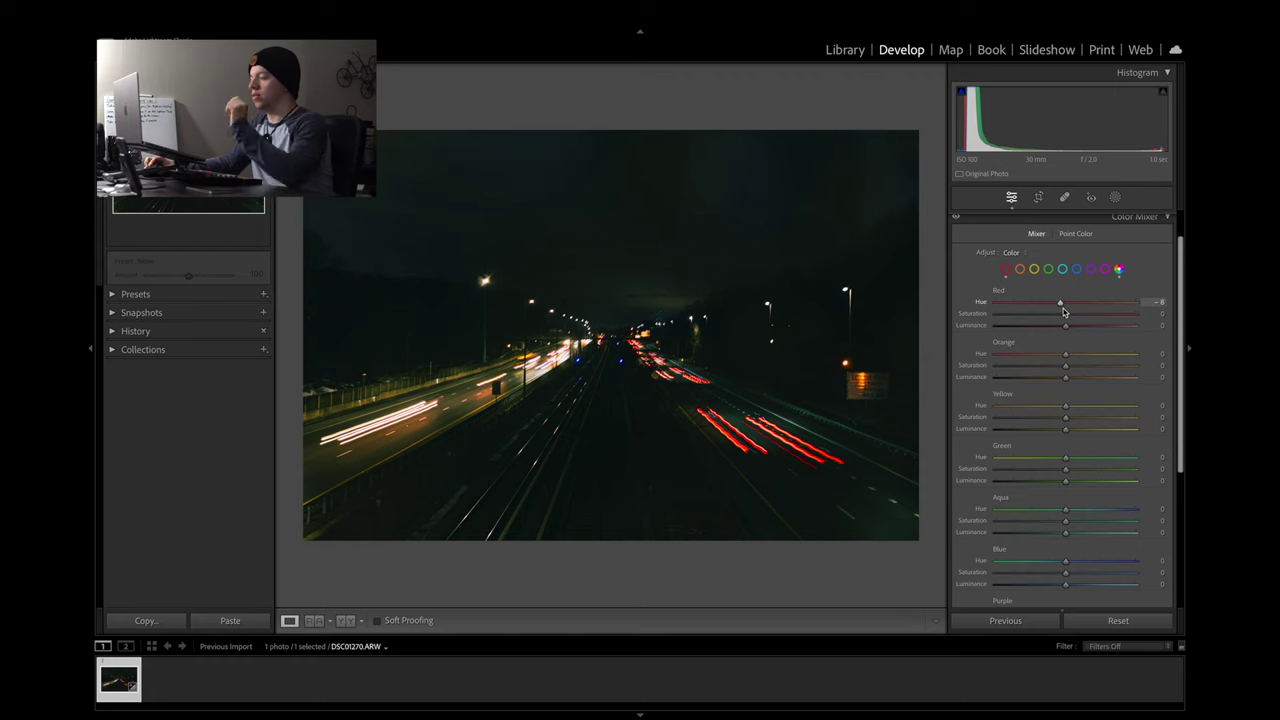
scroll(760, 424, up, 5)
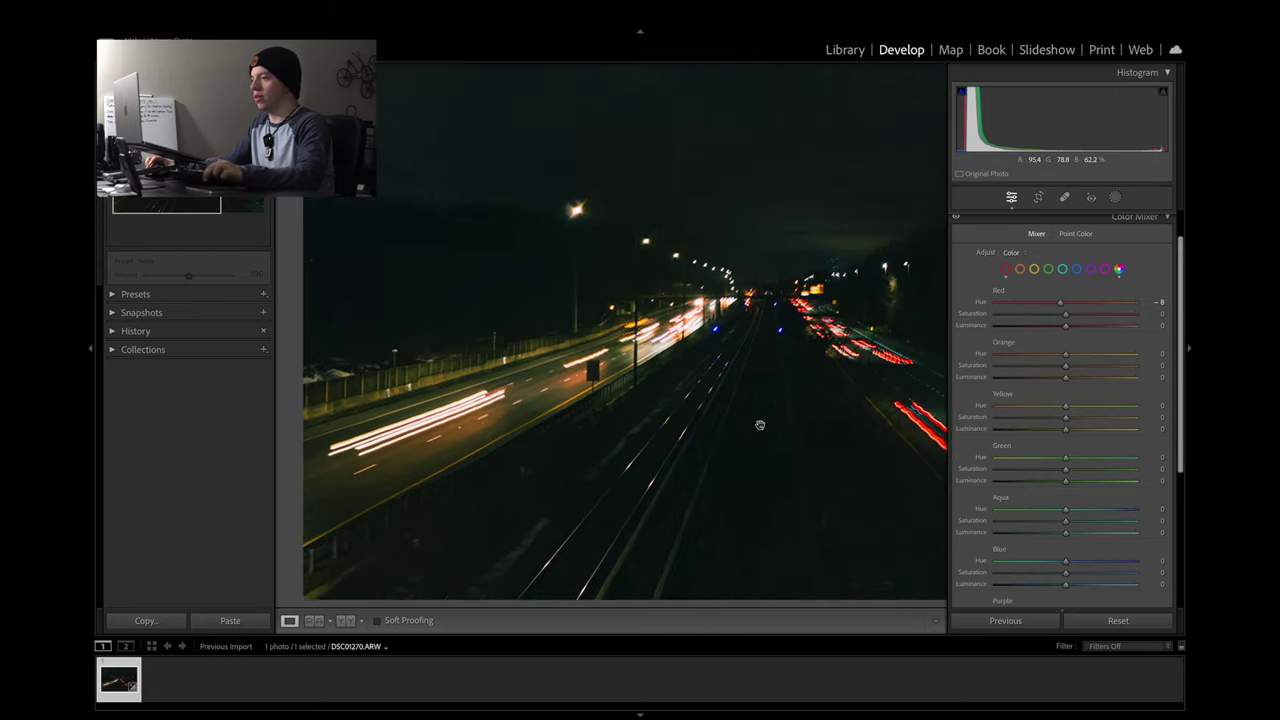
scroll(760, 424, up, 3)
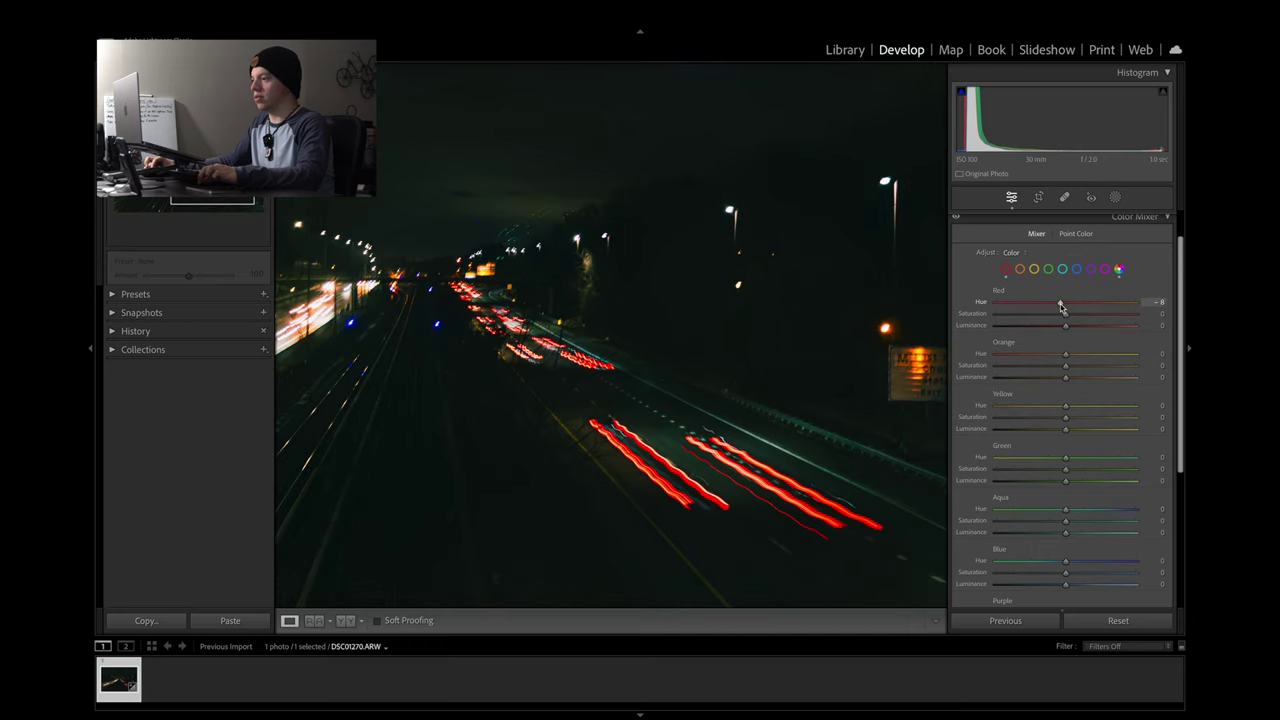
drag(1058, 308, 1056, 308)
mouse_move(1074, 326)
mouse_down()
mouse_move(1129, 326)
mouse_move(1058, 340)
mouse_up()
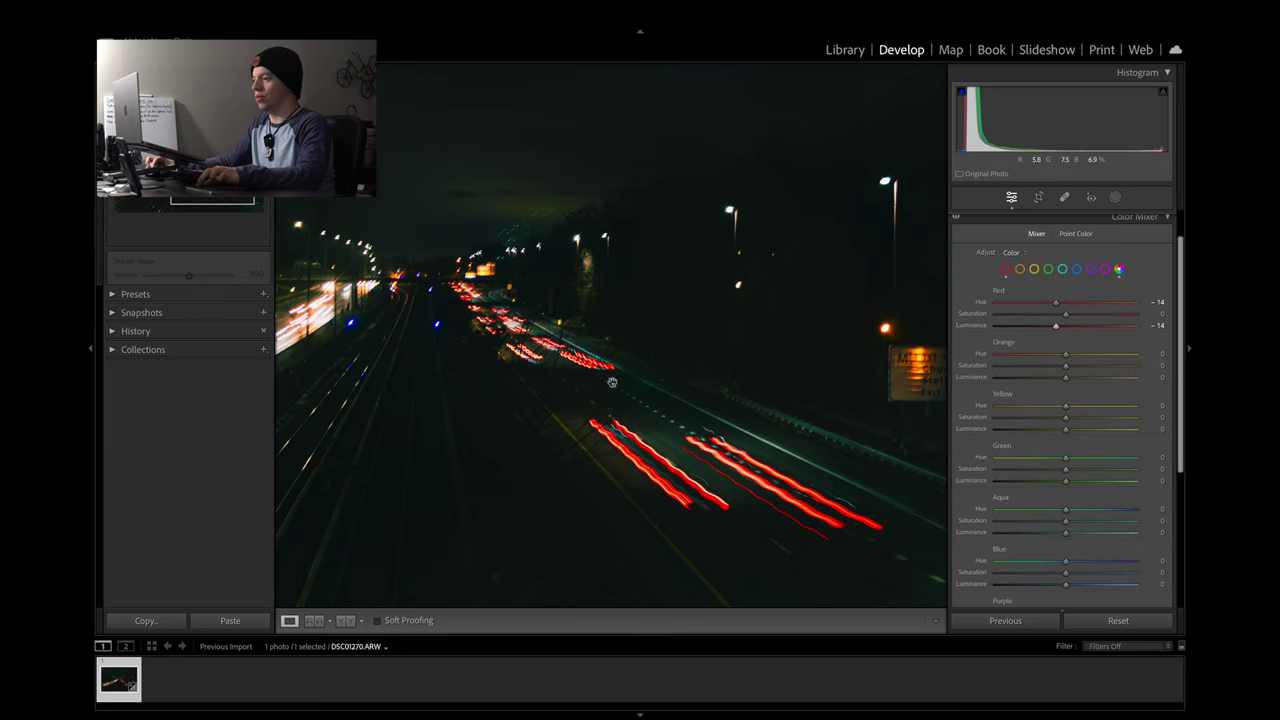
Inspect the light trails on both carriageways up close and try a slight shift of the Orange hue
key(ctrl+minus)
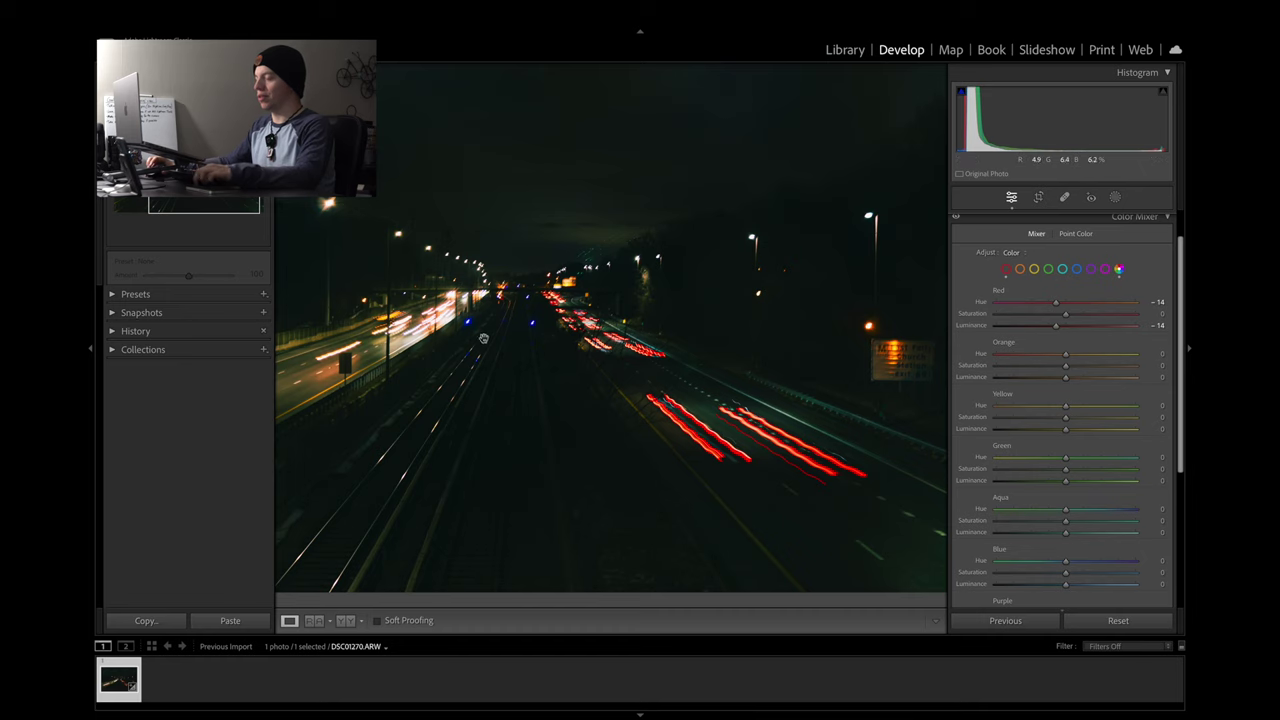
drag(484, 338, 520, 356)
scroll(521, 357, left, 5)
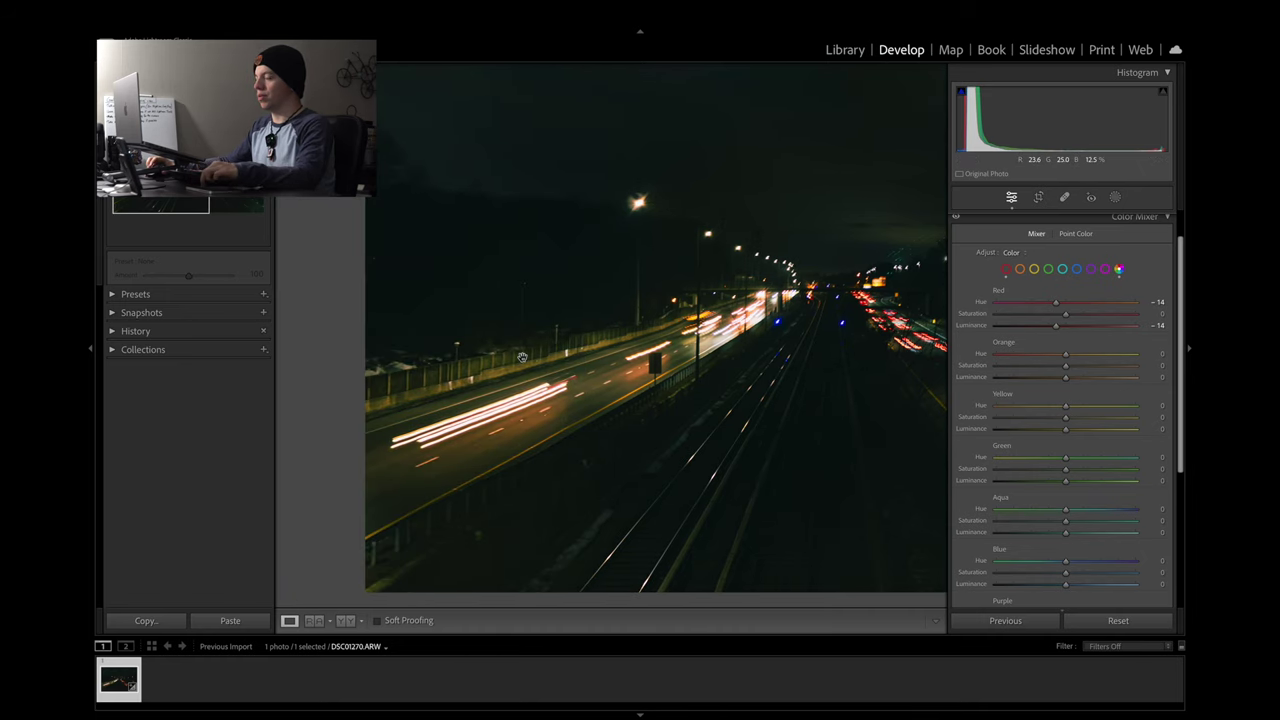
scroll(765, 336, right, 5)
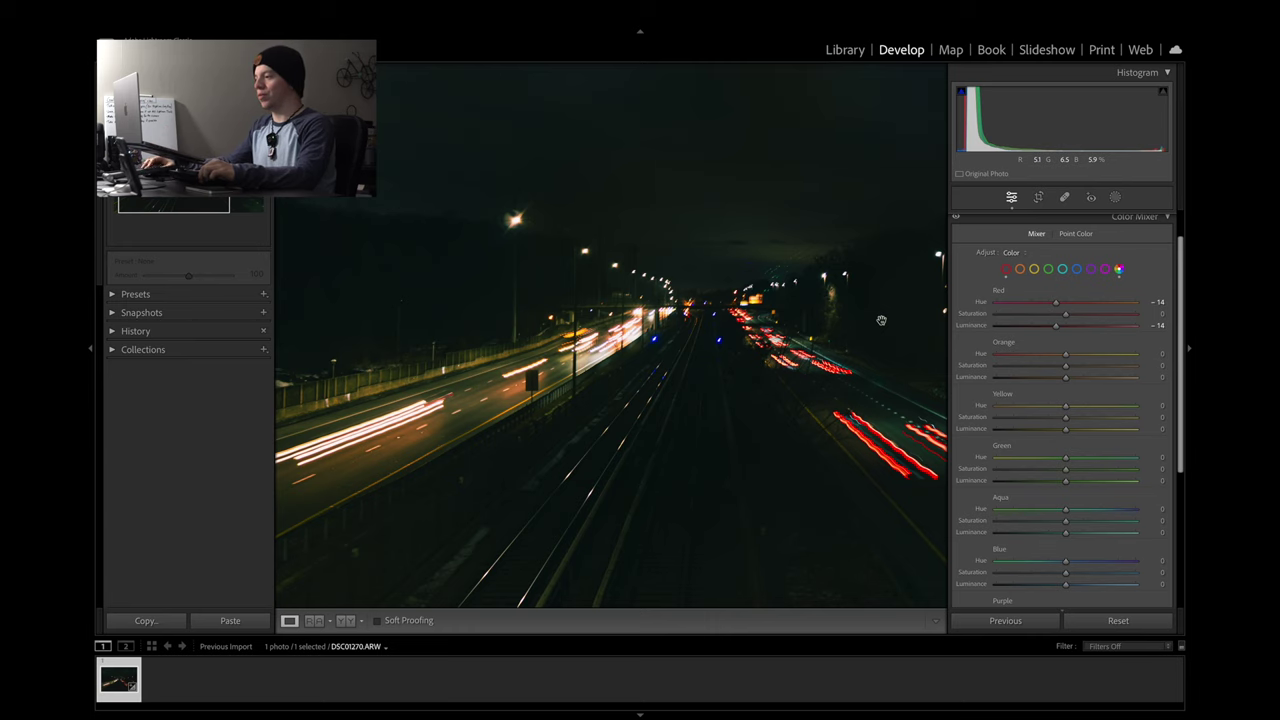
scroll(784, 314, left, 2)
scroll(744, 328, left, 1)
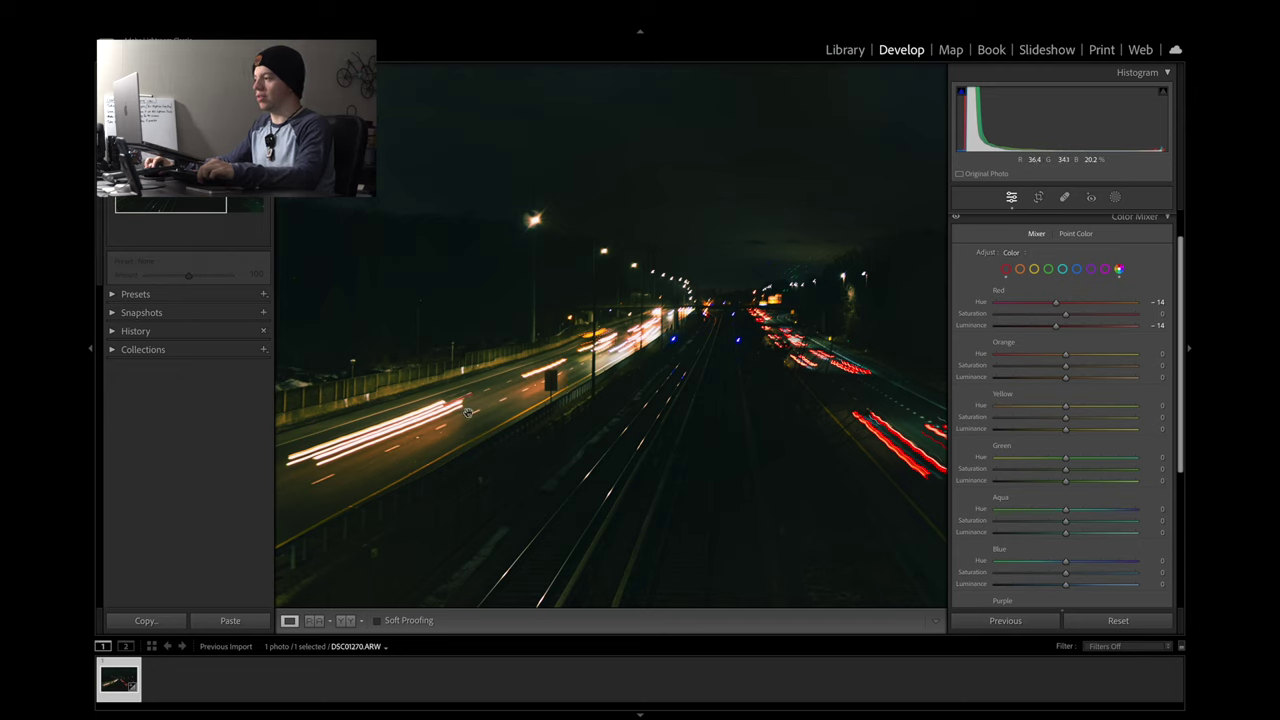
mouse_move(1064, 357)
mouse_down()
mouse_move(1026, 358)
mouse_move(1143, 356)
mouse_move(1066, 364)
mouse_up()
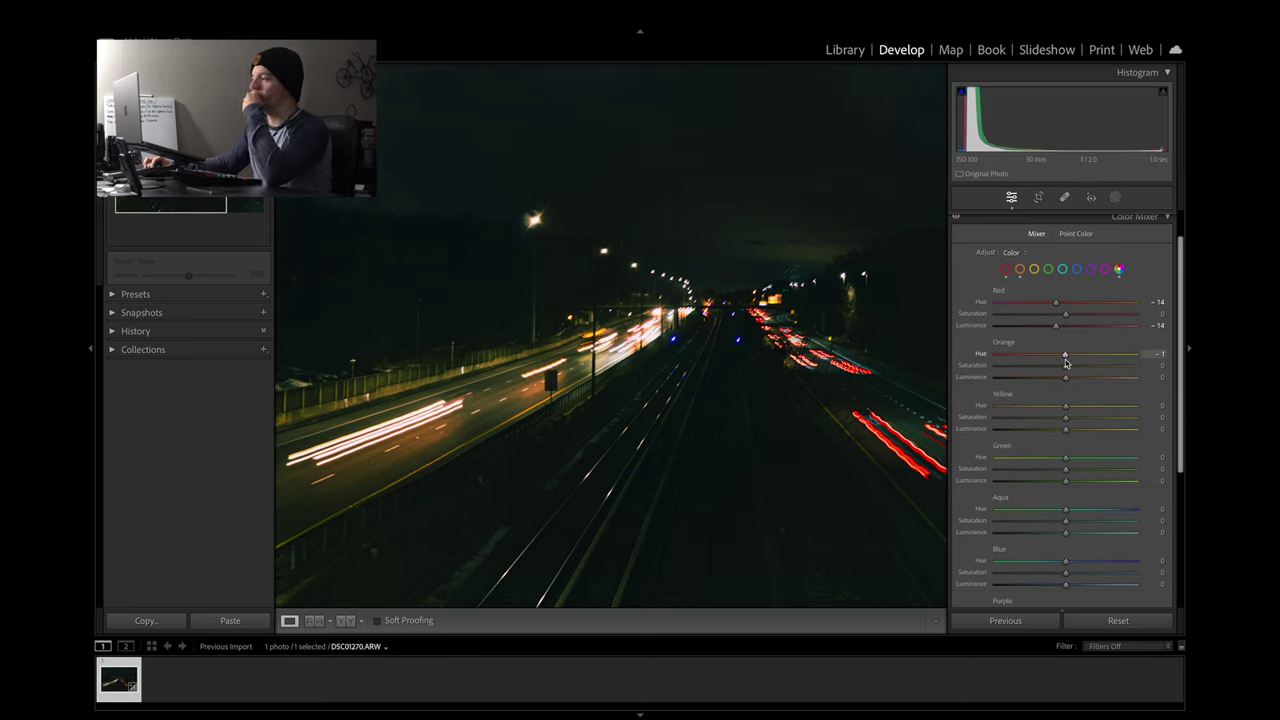
click(597, 373)
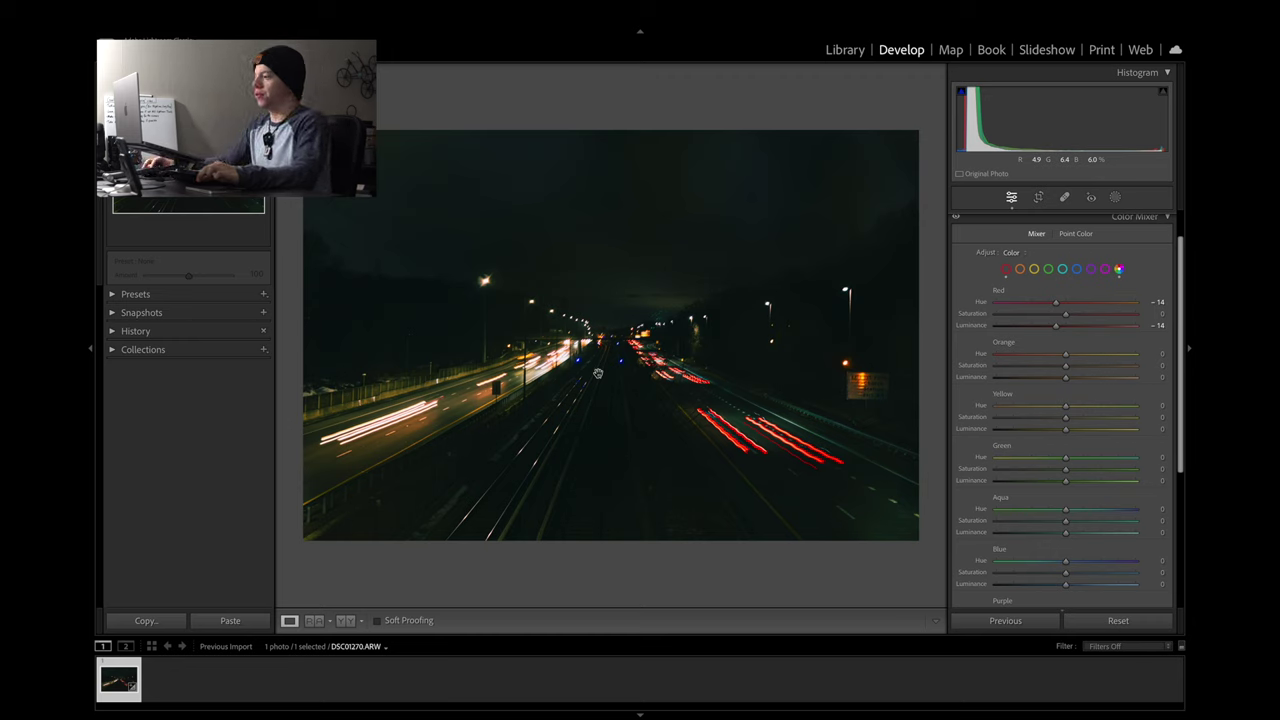
Adjust the Orange colour range to hue +6, saturation +15 and luminance -6
mouse_move(1065, 369)
mouse_down()
mouse_move(1111, 369)
mouse_move(992, 373)
mouse_move(1074, 369)
mouse_up()
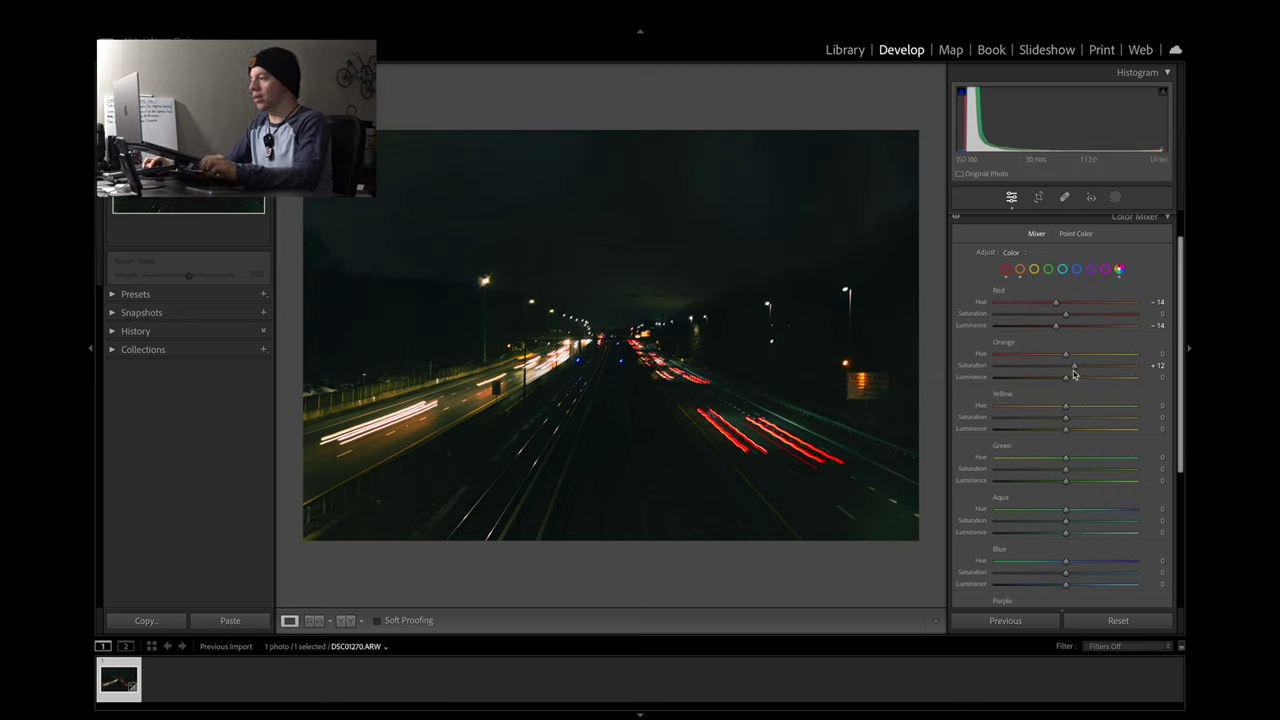
drag(1074, 367, 1066, 370)
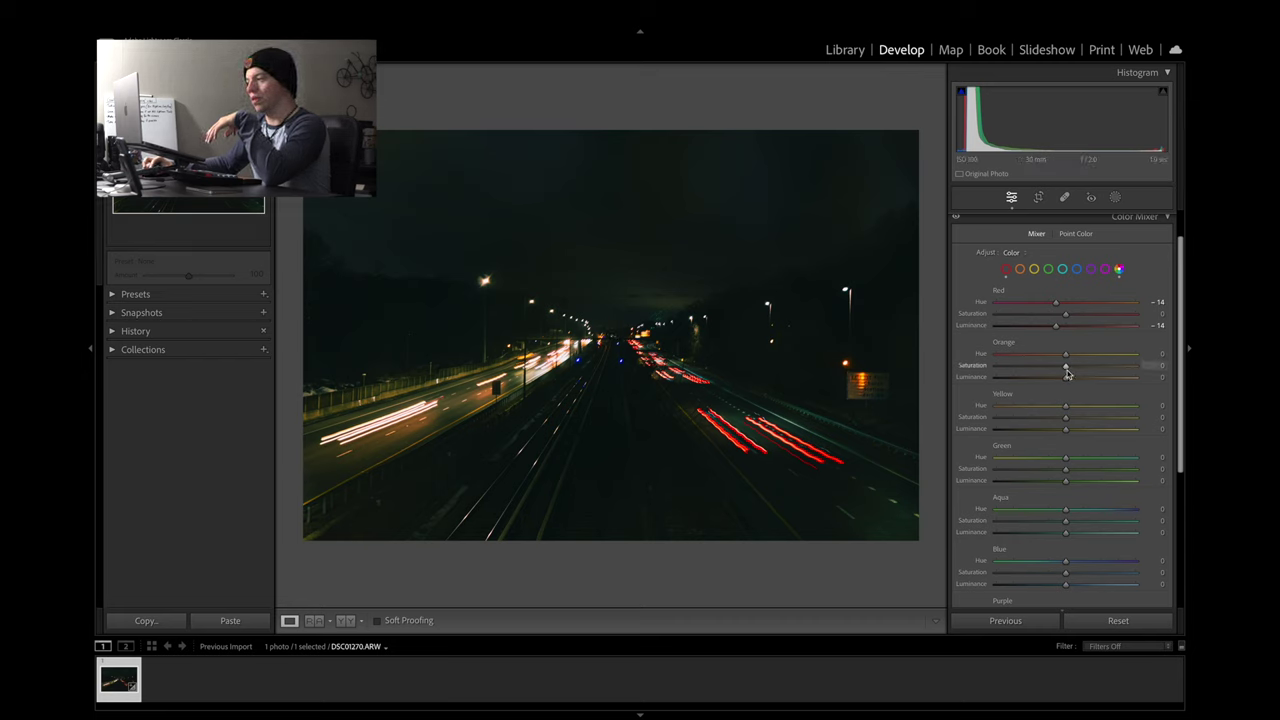
mouse_move(1066, 368)
mouse_down()
mouse_move(1115, 379)
mouse_move(1015, 397)
mouse_move(1078, 390)
mouse_up()
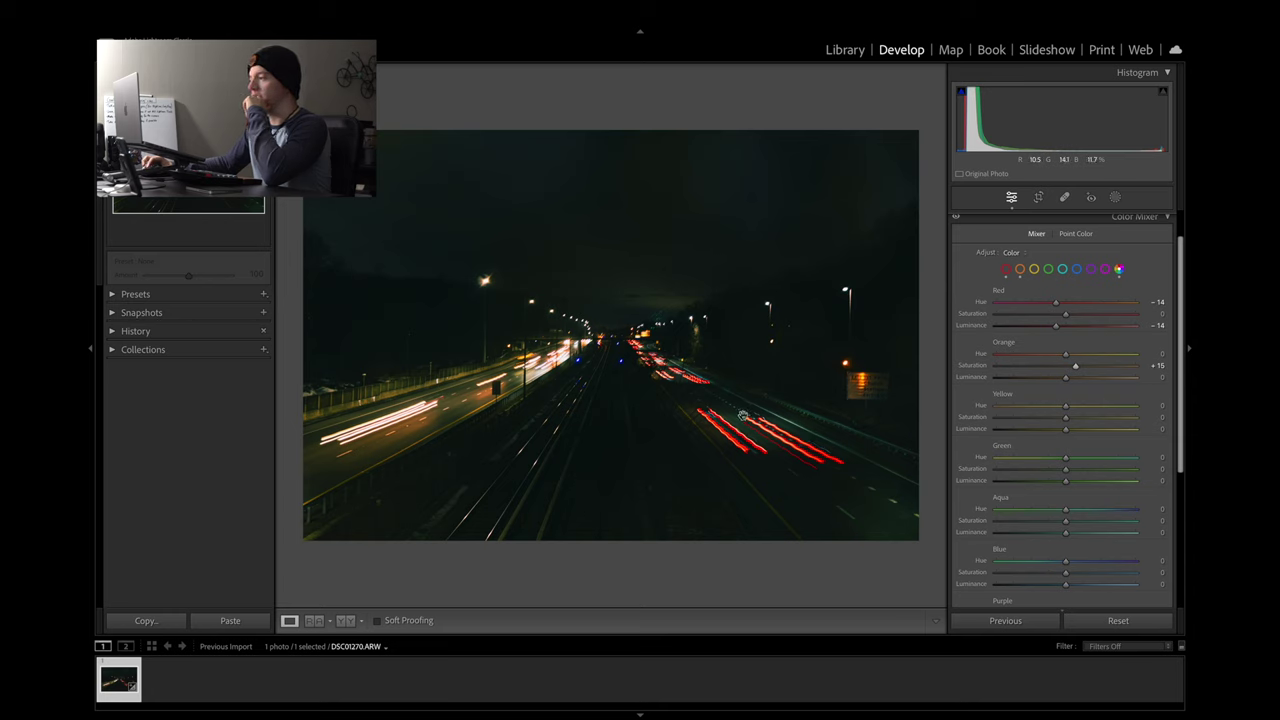
drag(1064, 381, 997, 408)
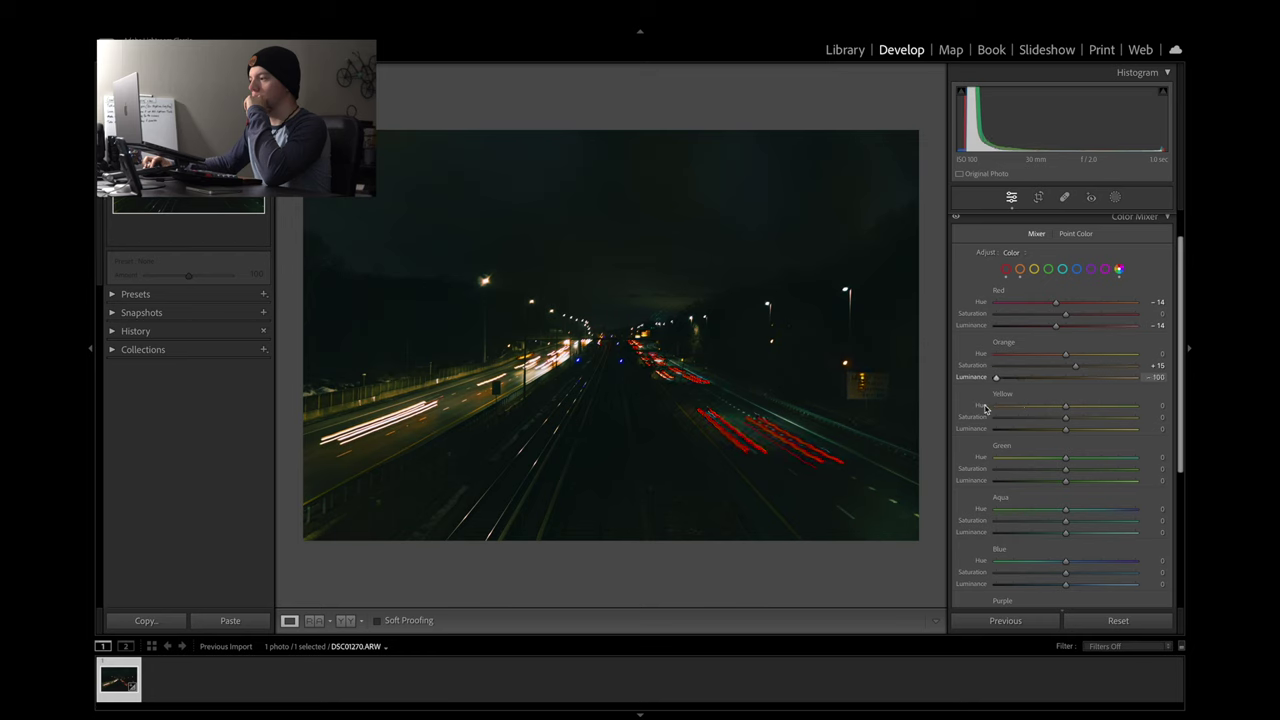
drag(985, 408, 1063, 393)
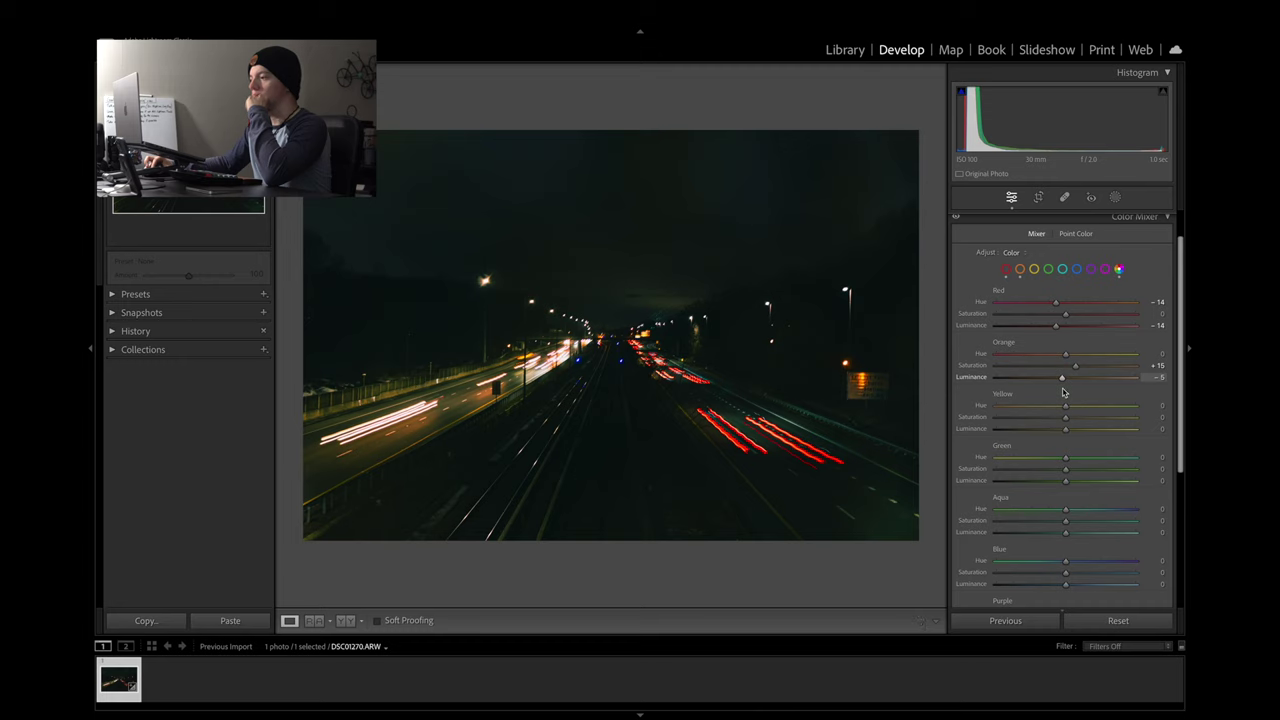
drag(1063, 393, 1063, 393)
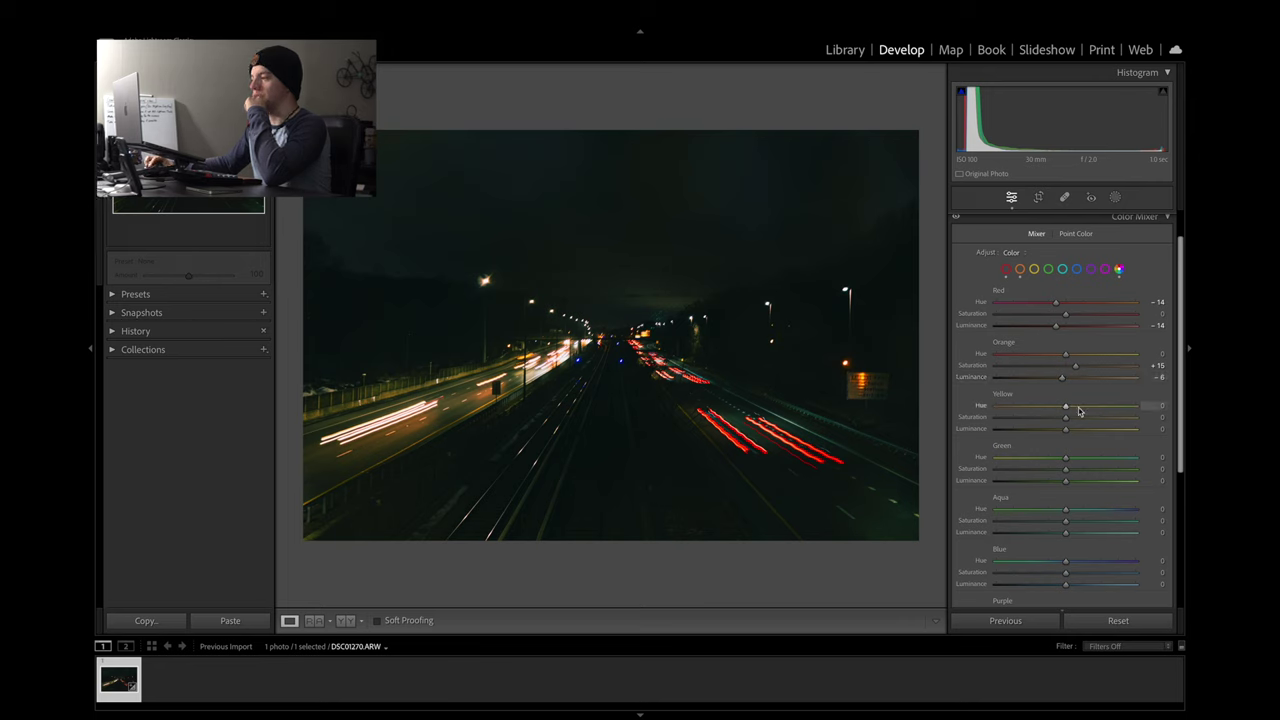
mouse_move(1066, 356)
mouse_down()
mouse_move(1046, 363)
mouse_move(1108, 357)
mouse_move(1074, 371)
mouse_up()
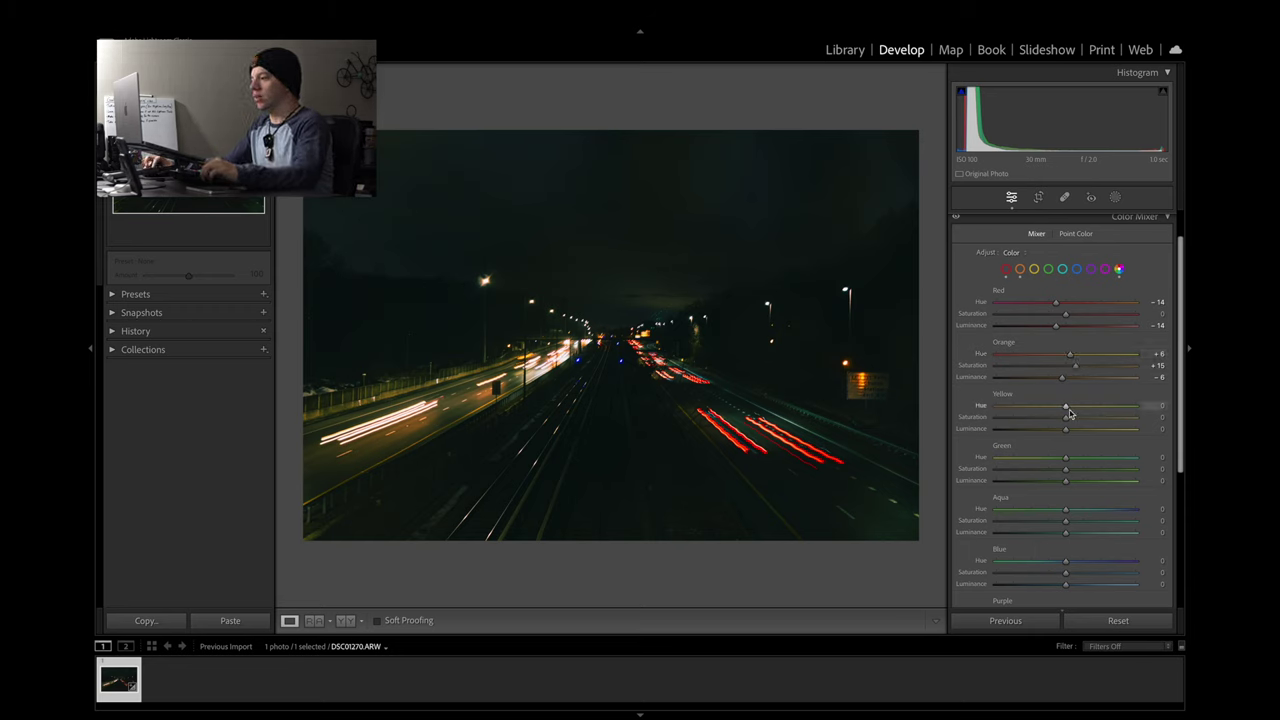
Adjust the Yellow colour range to hue +36, saturation +10 and luminance +17, checking the road up close
mouse_move(1066, 410)
mouse_down()
mouse_move(1048, 412)
mouse_move(1084, 422)
mouse_move(1046, 420)
mouse_up()
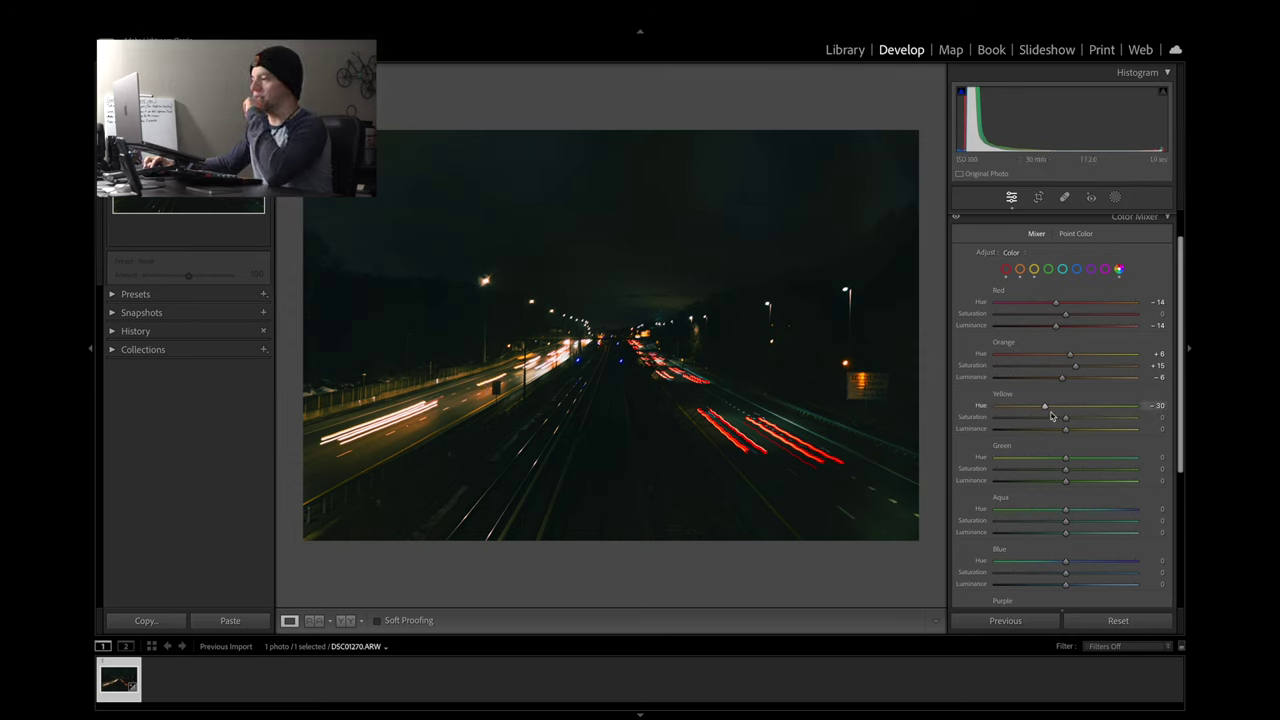
drag(1047, 409, 1095, 410)
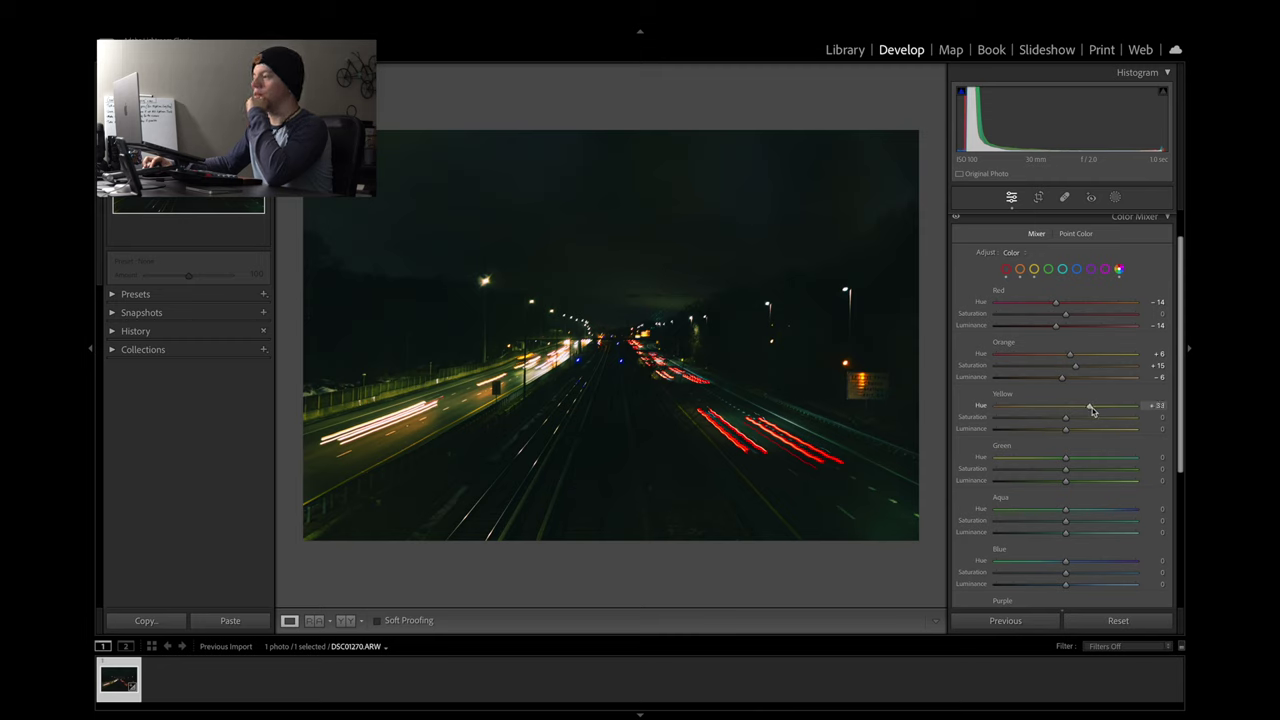
mouse_move(1101, 411)
mouse_down()
mouse_move(1117, 408)
mouse_move(1086, 409)
mouse_up()
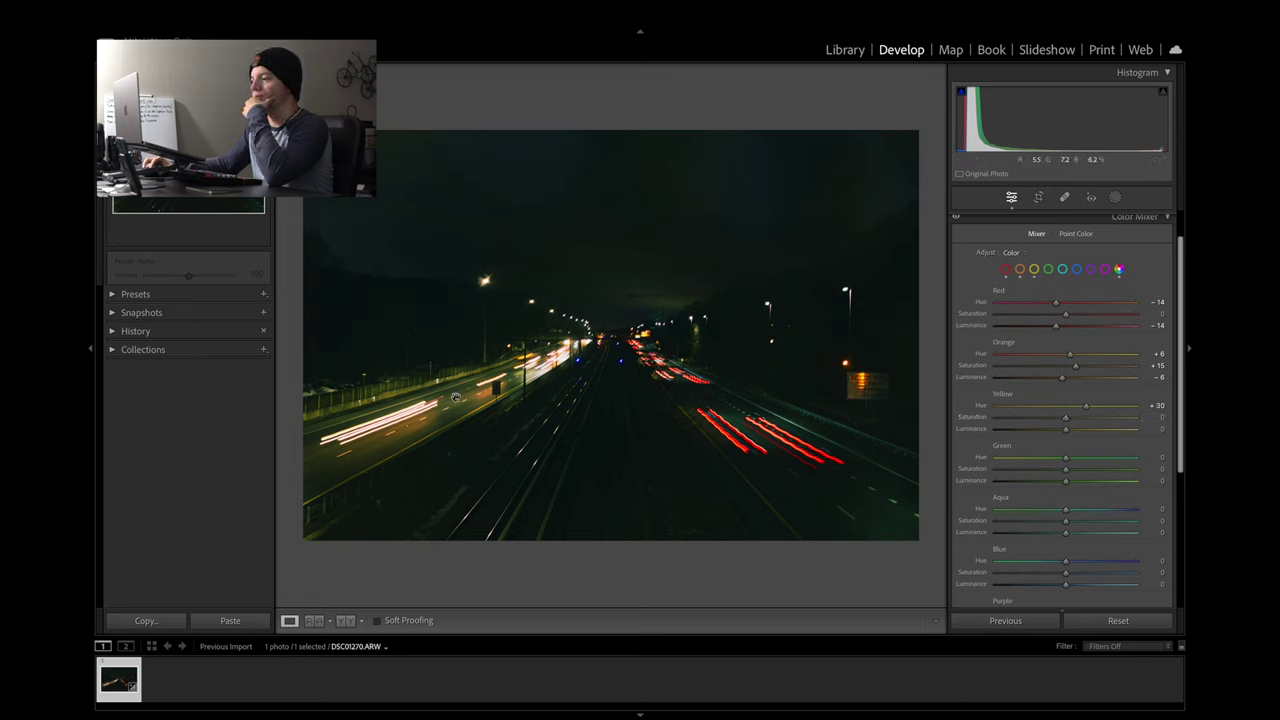
scroll(1090, 400, up, 1)
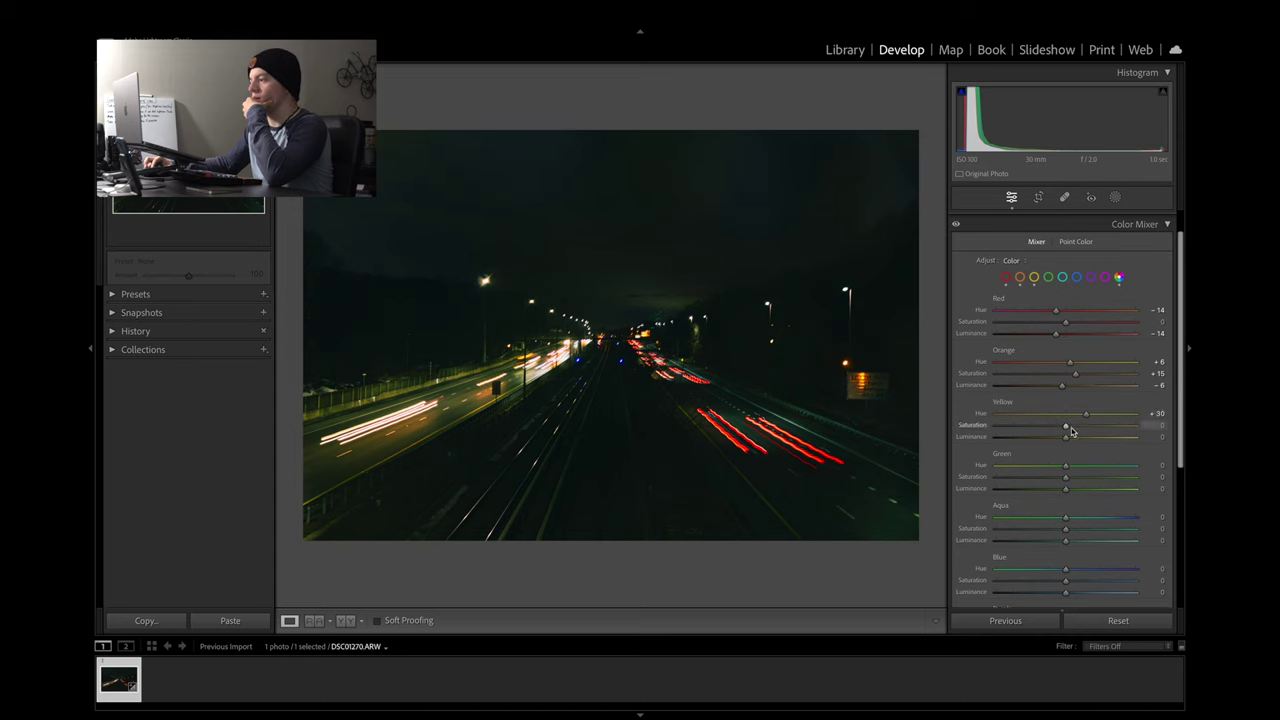
key(z)
drag(1088, 414, 1091, 418)
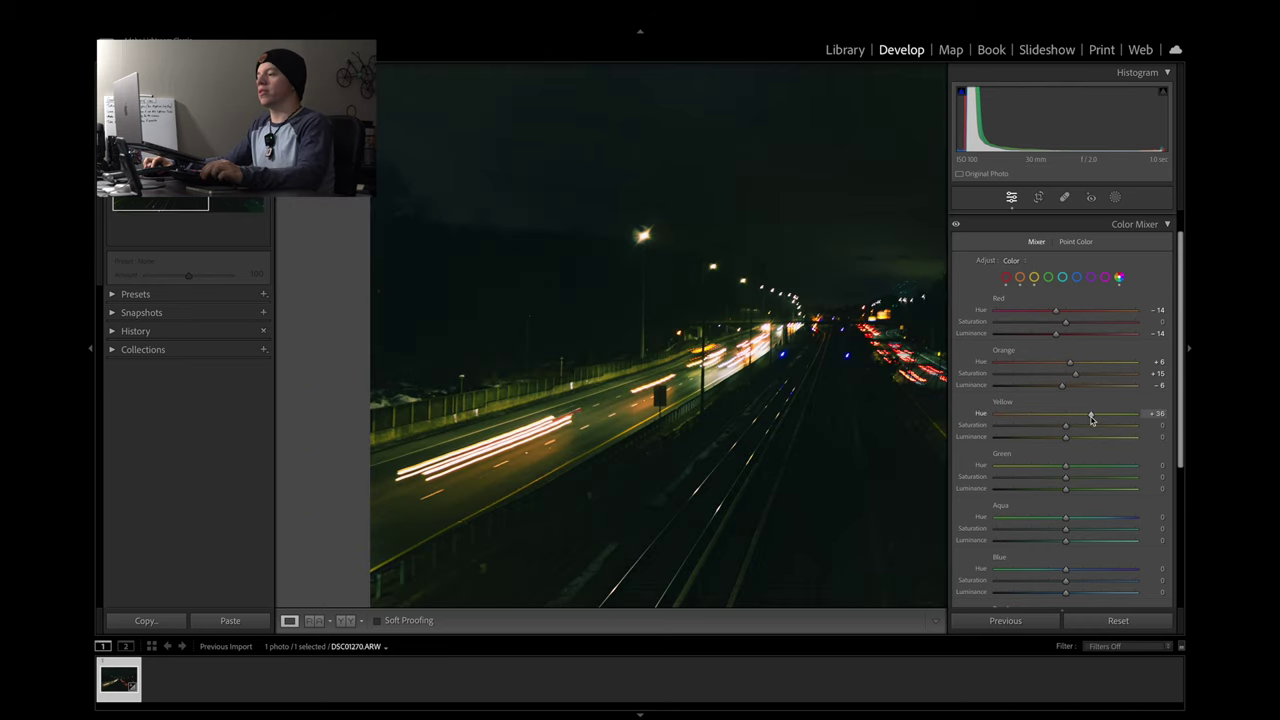
click(754, 443)
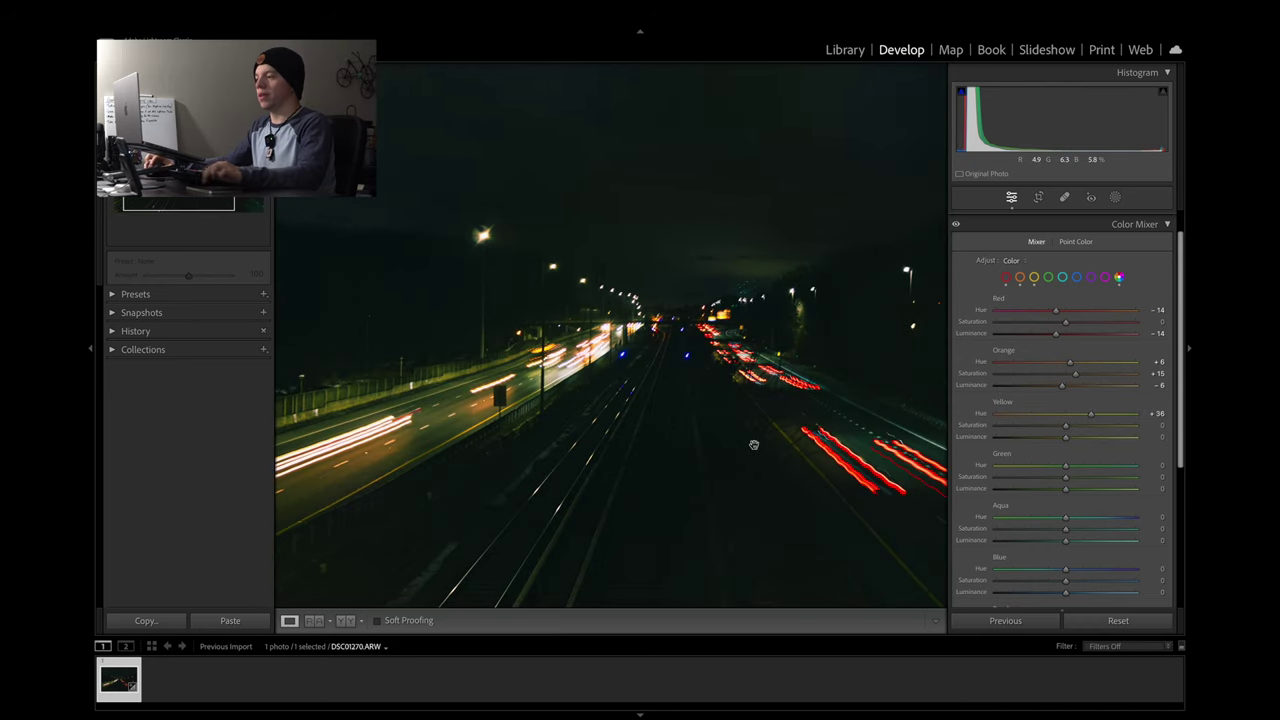
click(673, 408)
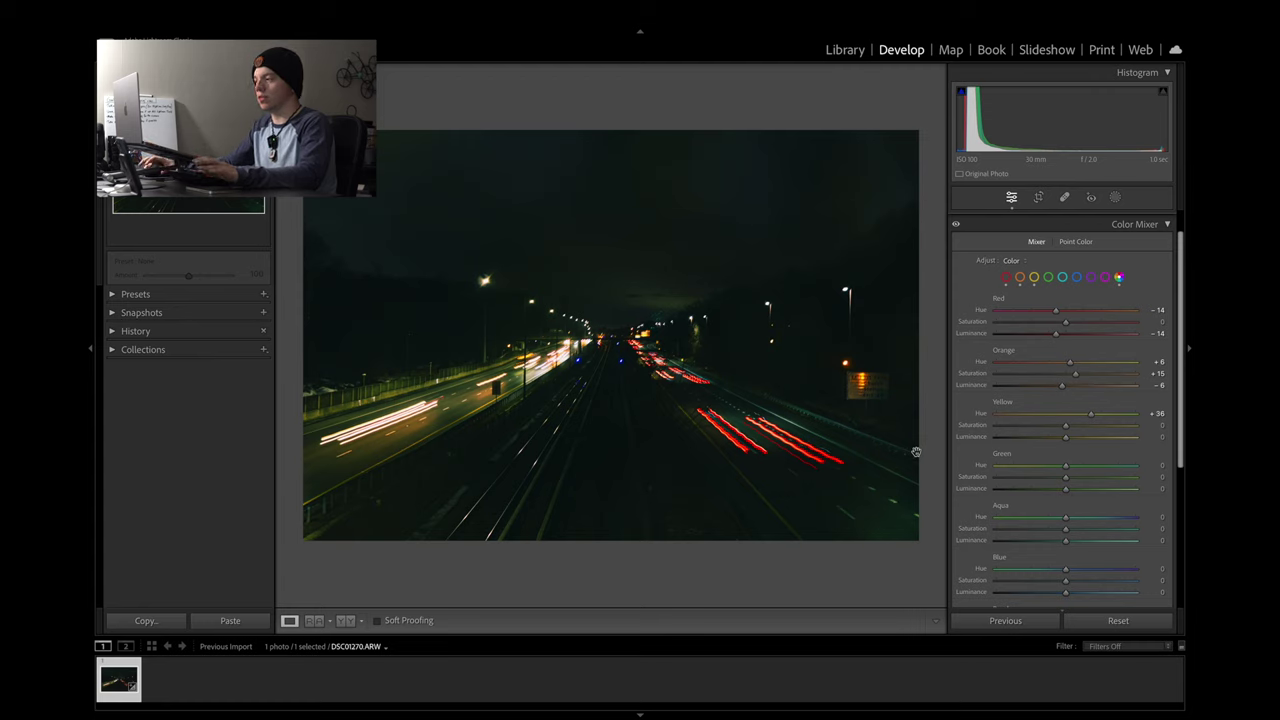
scroll(1063, 434, down, 5)
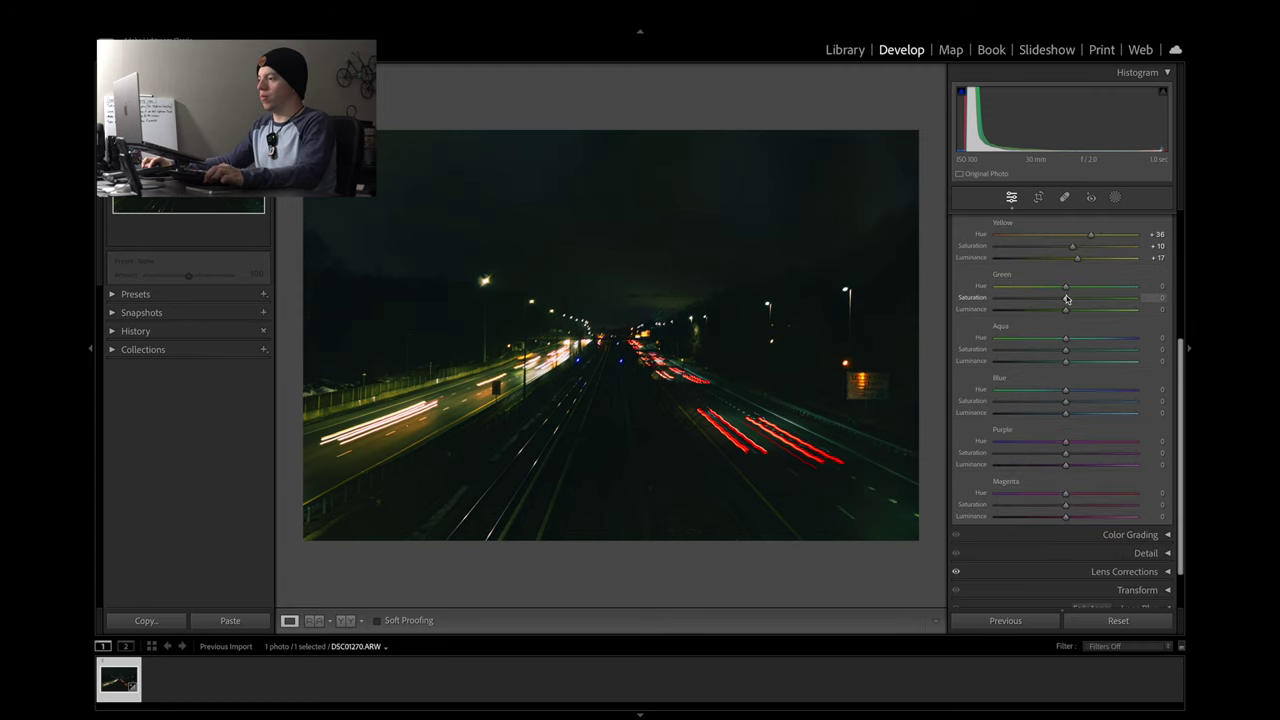
Adjust the Green colour range to hue -100, saturation +100 and luminance -76
drag(1038, 296, 1030, 303)
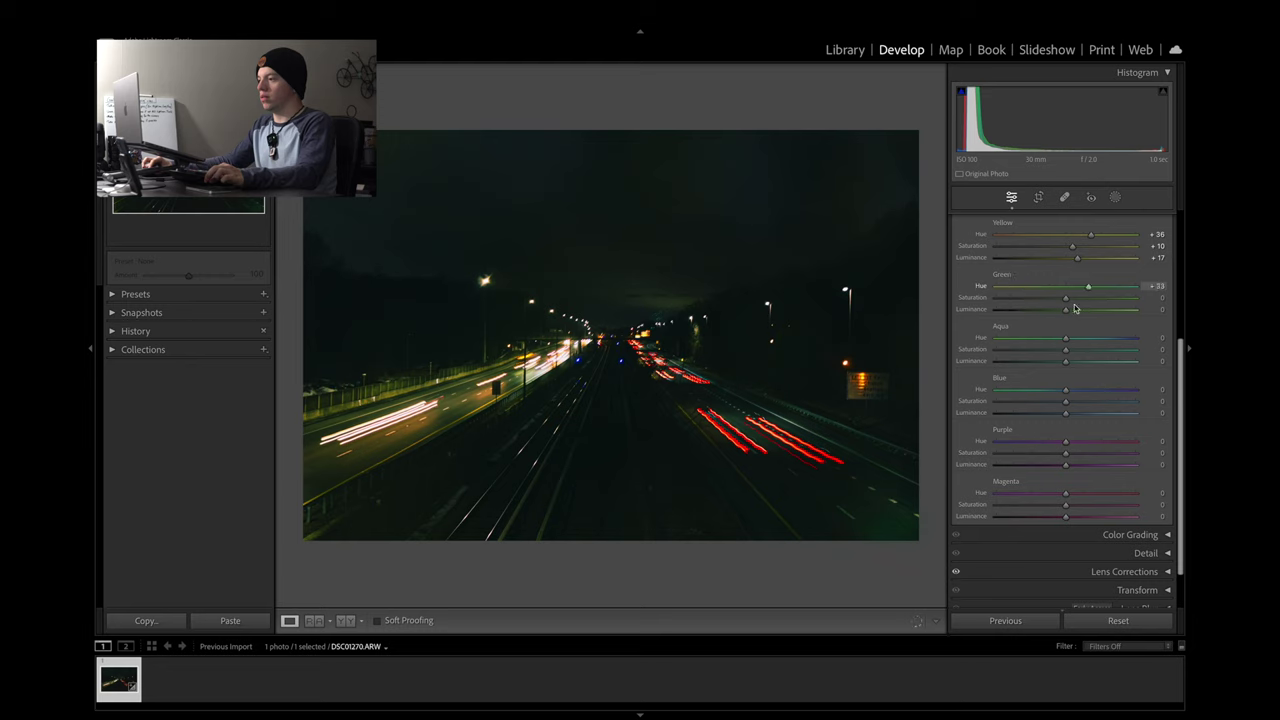
drag(1107, 307, 1066, 290)
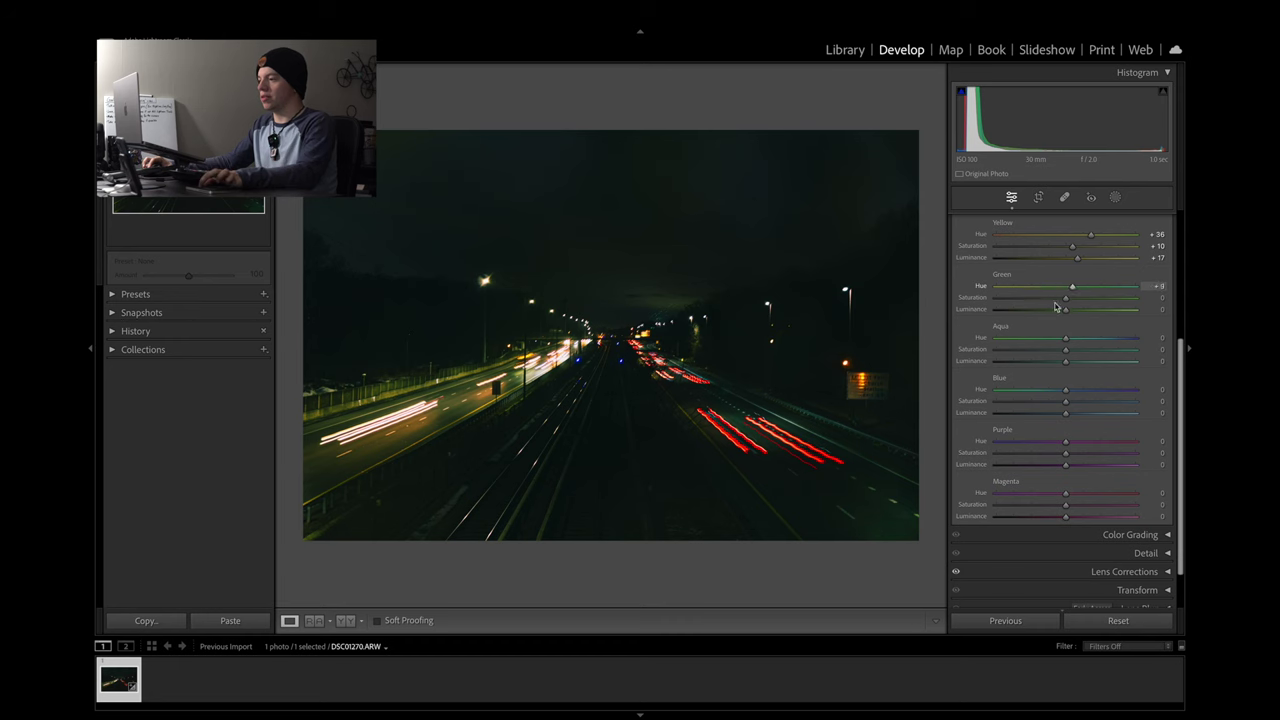
click(531, 388)
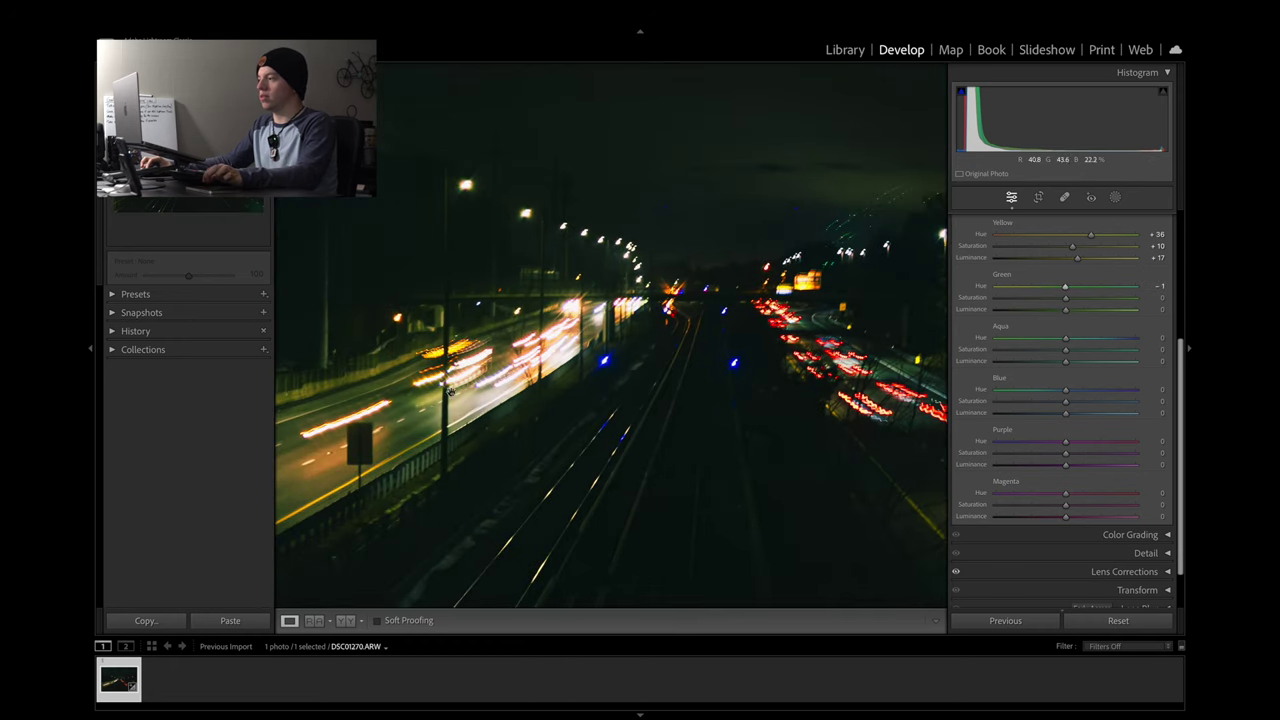
mouse_move(1098, 289)
mouse_down()
mouse_move(950, 293)
mouse_move(1060, 291)
mouse_move(1102, 297)
mouse_move(1034, 303)
mouse_move(1108, 308)
mouse_move(1096, 309)
mouse_up()
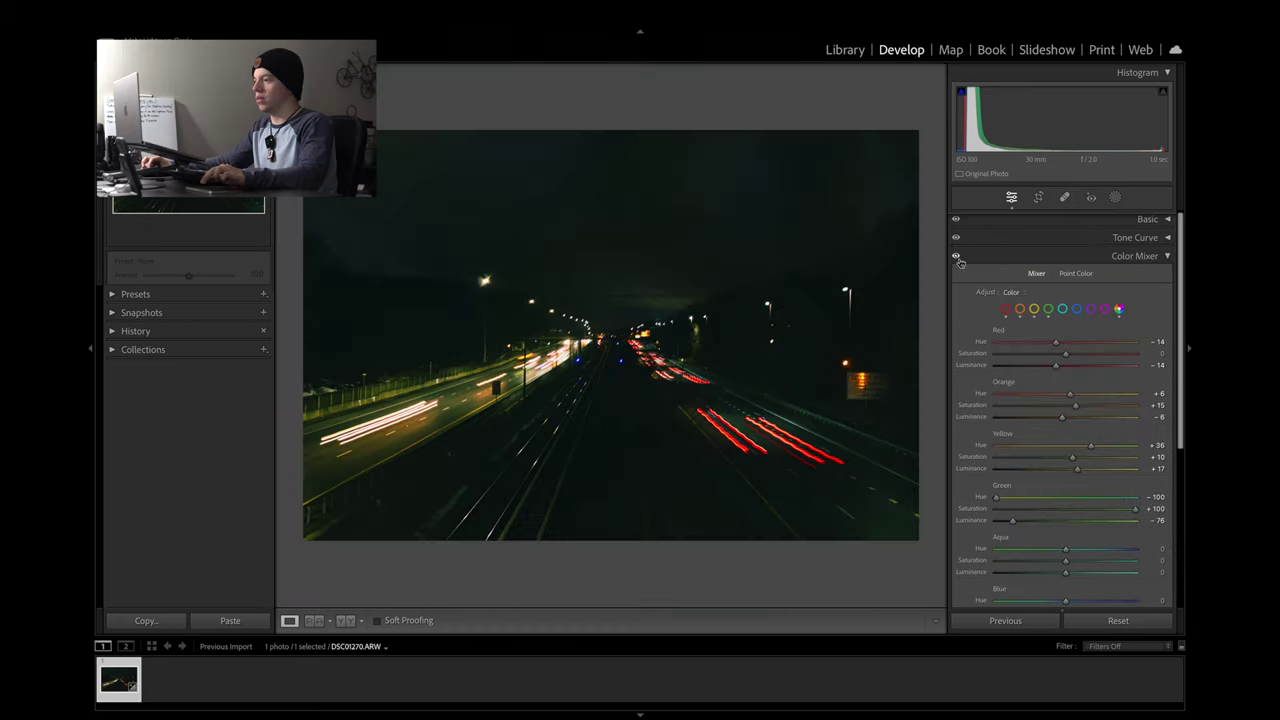
Compare the photo with and without the Color Mixer adjustments, leaving them switched on
click(956, 258)
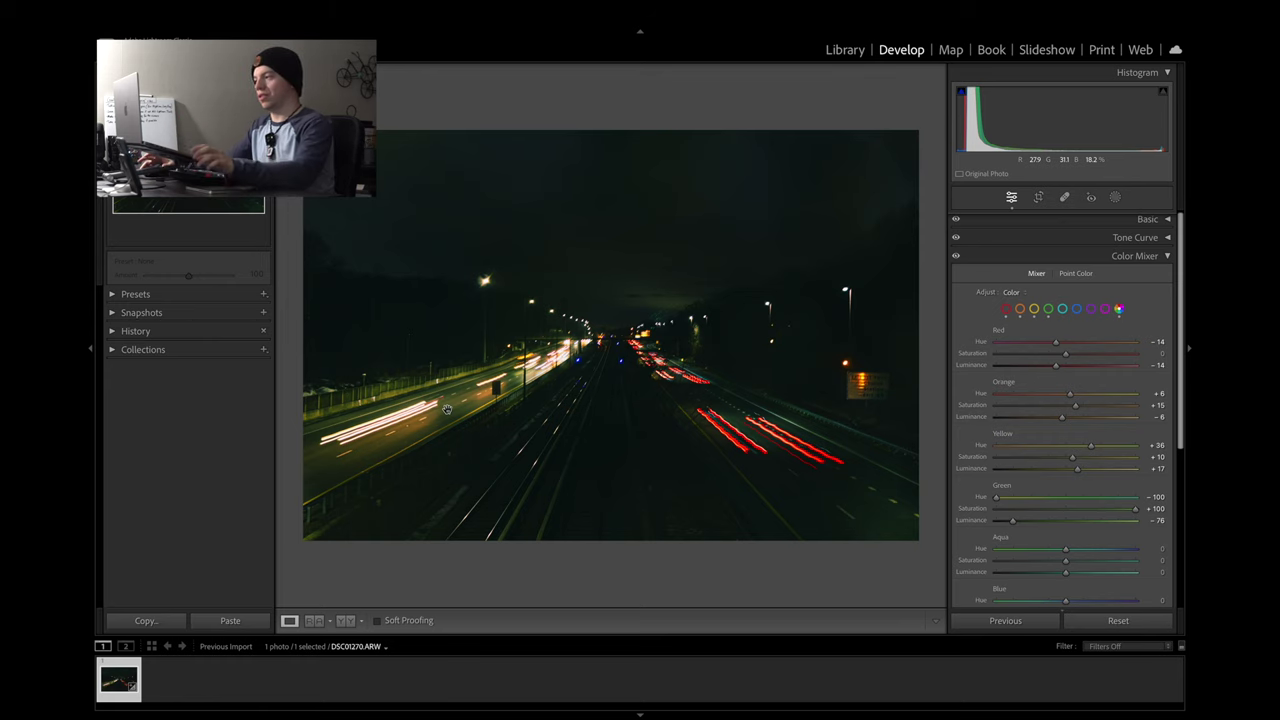
click(956, 259)
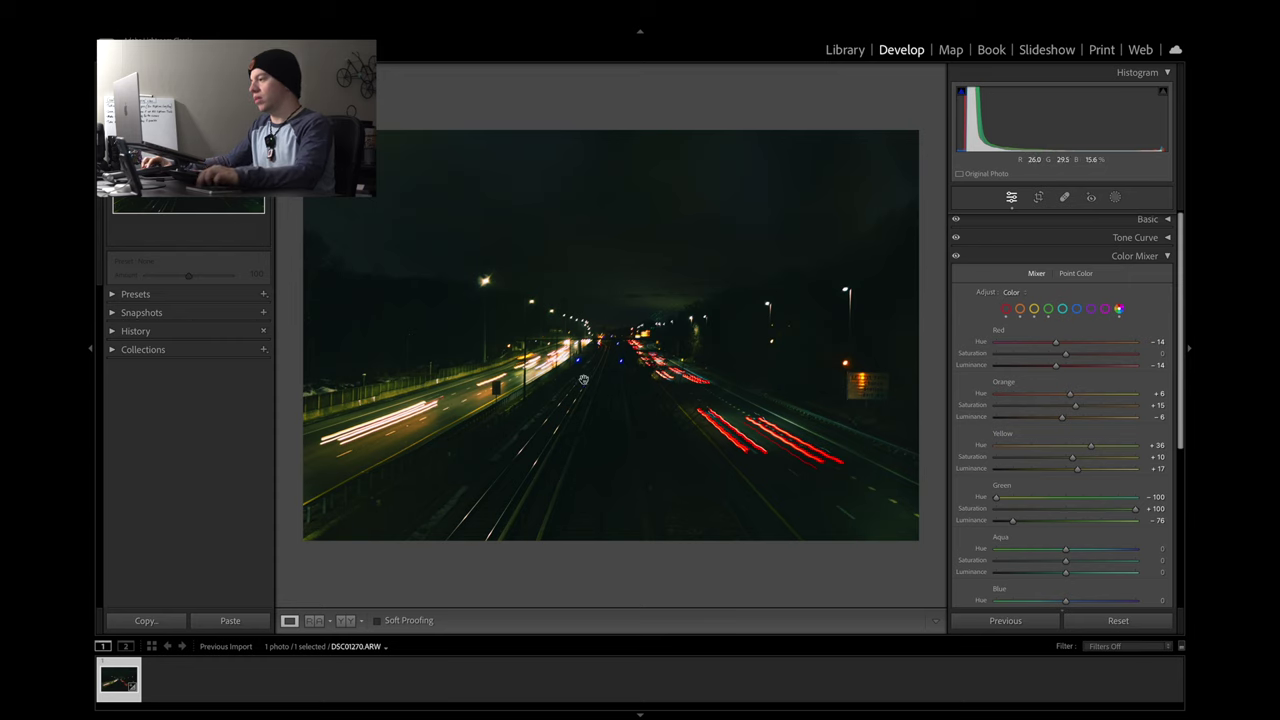
scroll(1040, 420, down, 3)
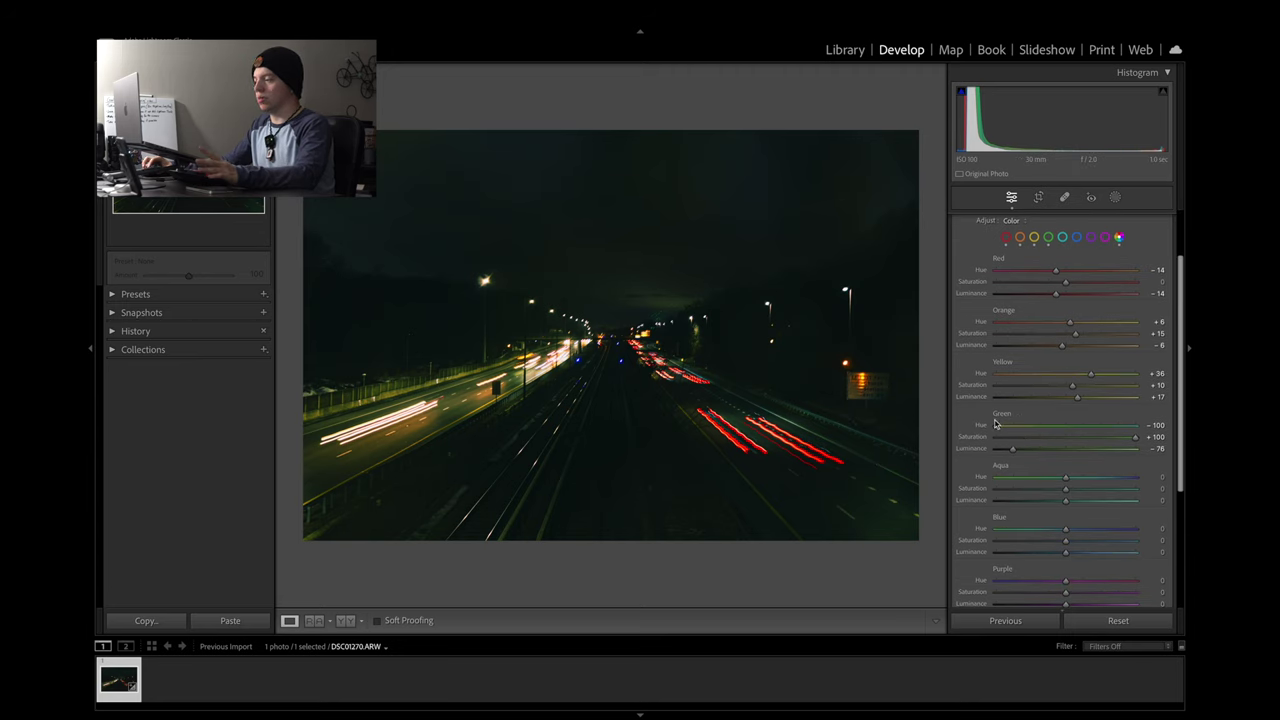
Reset the Green colour range's hue, saturation and luminance to 0
drag(997, 430, 1067, 433)
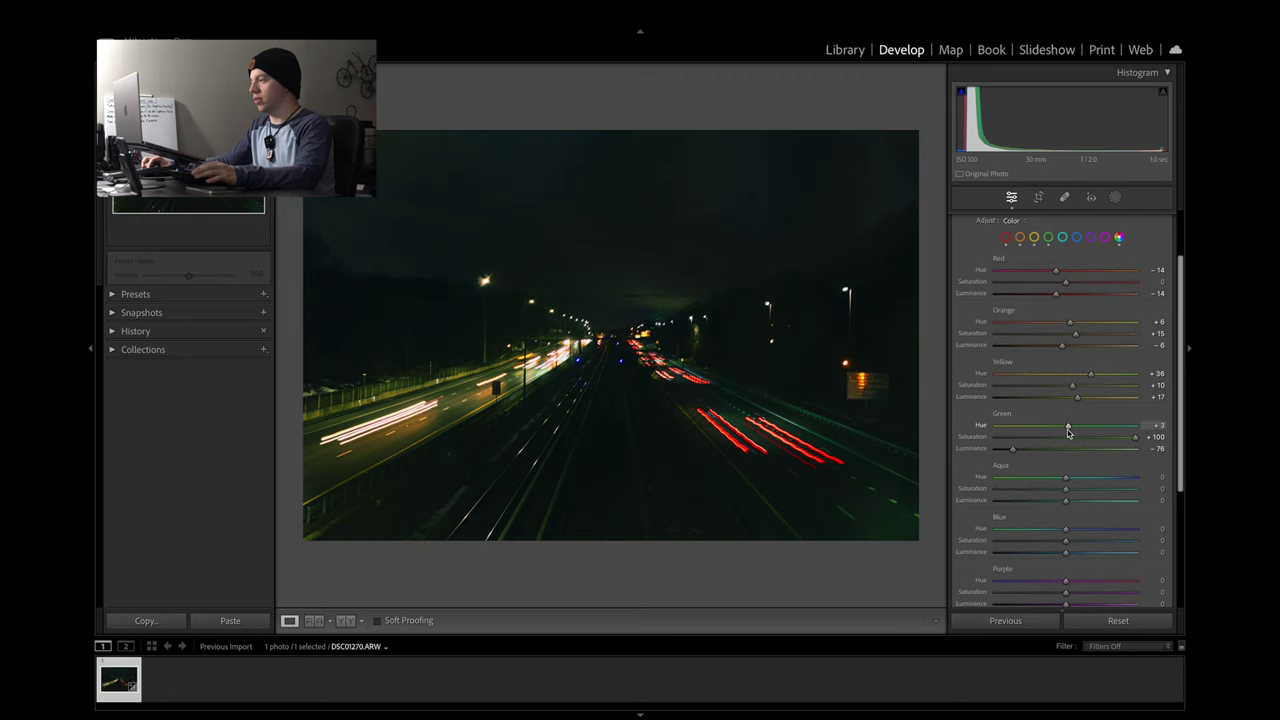
click(1154, 425)
text(0)
key(Return)
click(1150, 440)
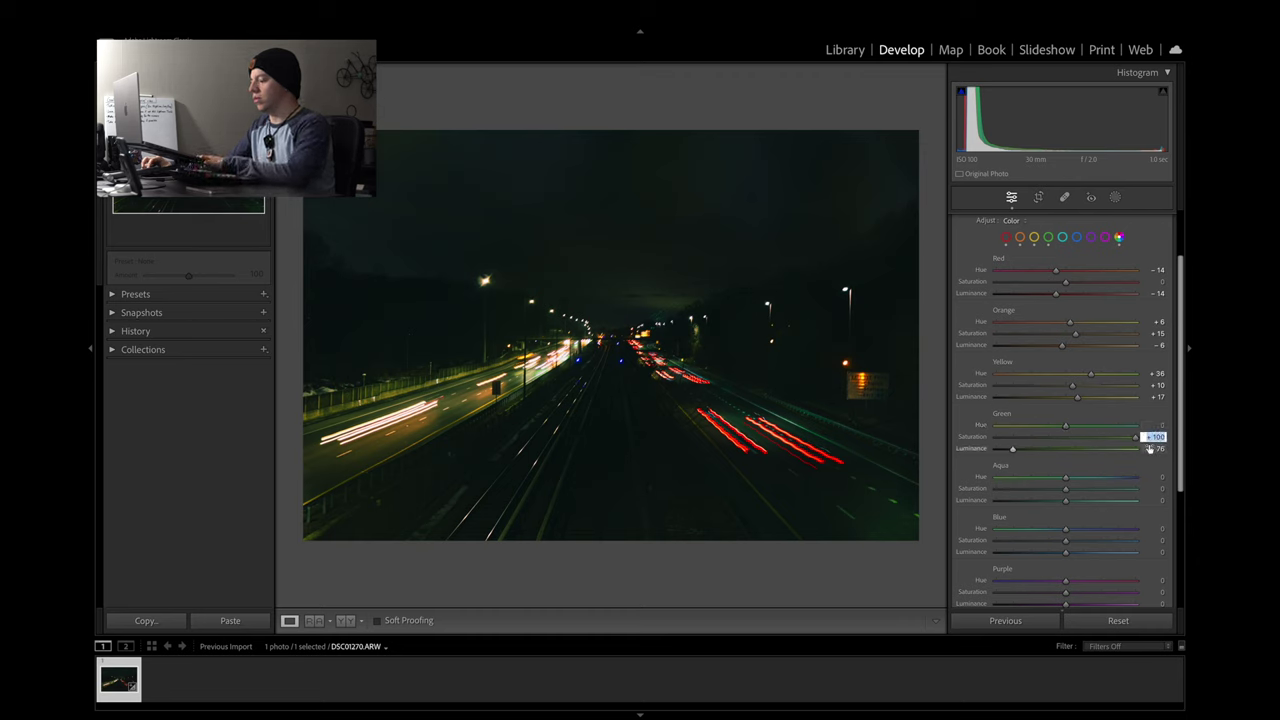
text(0)
click(1150, 449)
key(Return)
click(682, 264)
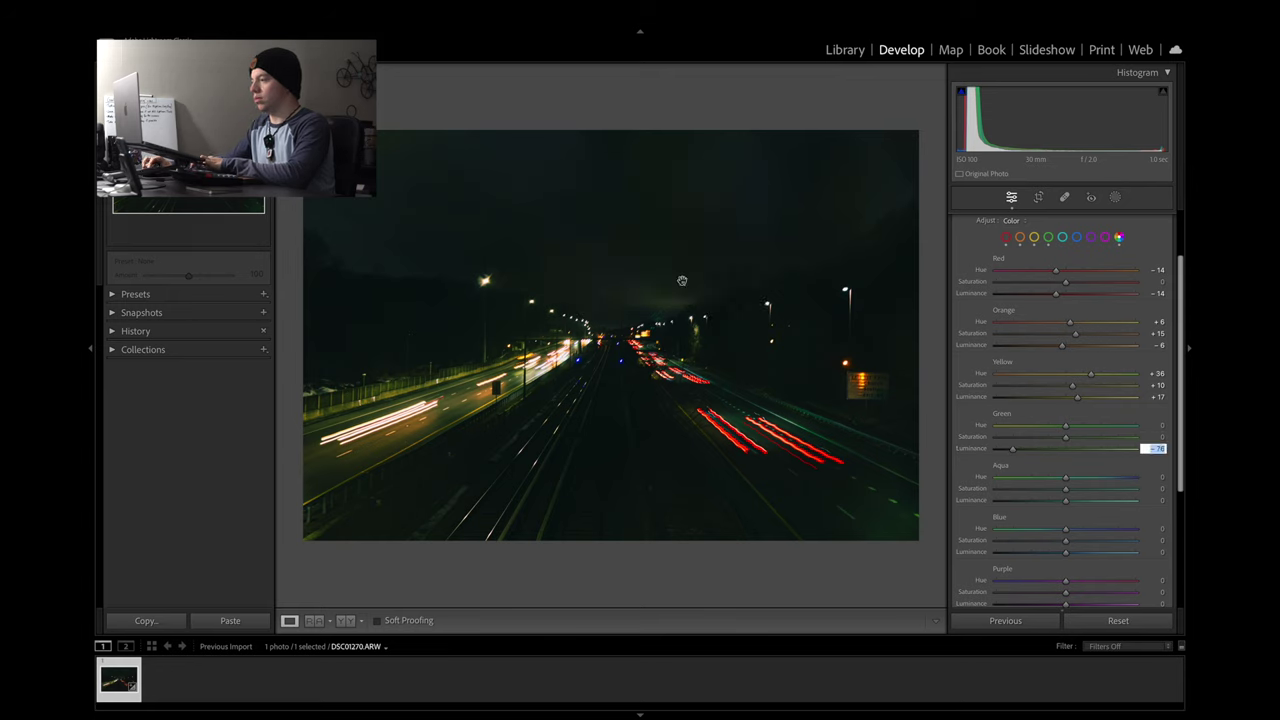
text(0)
key(Return)
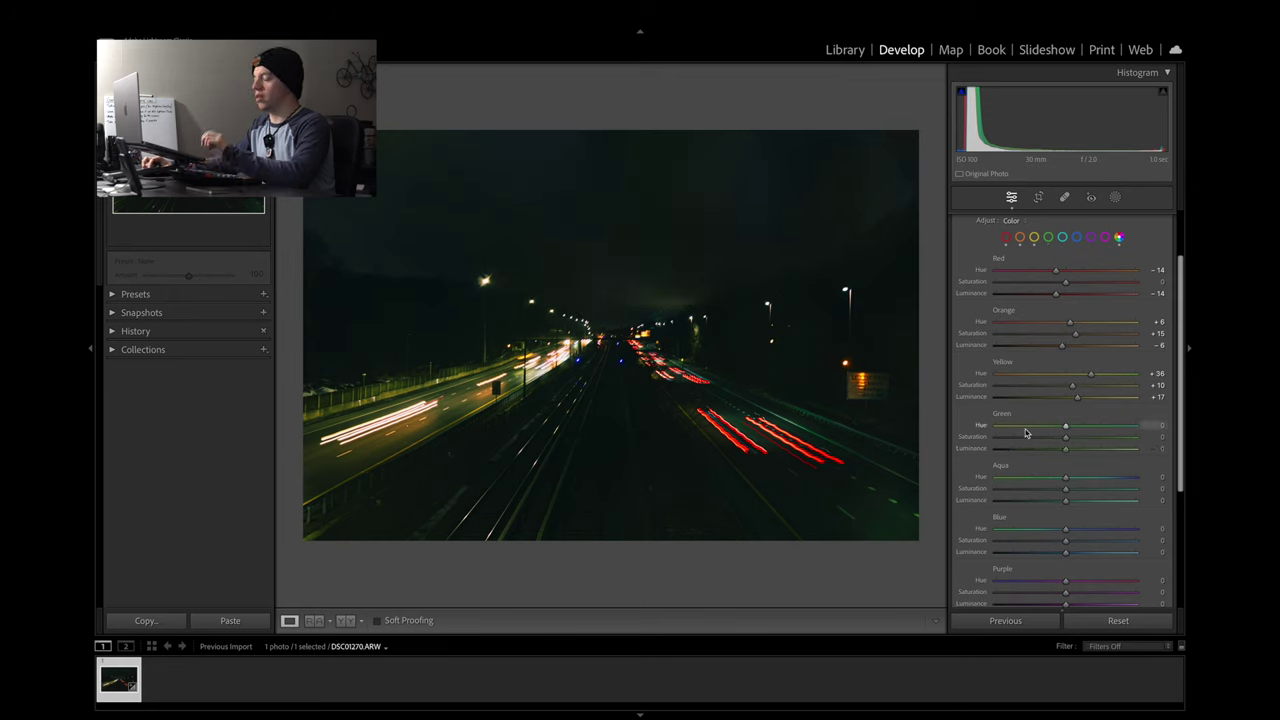
Try hue shifts on the Aqua and Blue colour ranges, returning both to 0
scroll(1071, 483, down, 3)
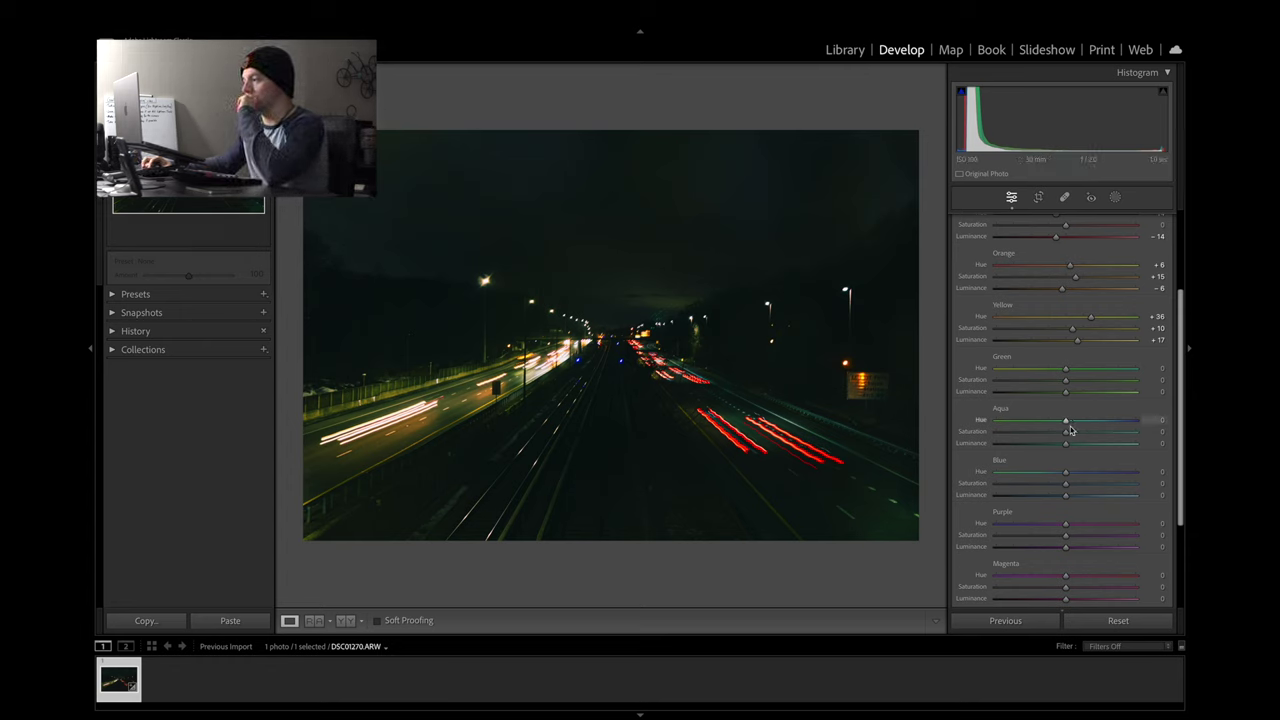
drag(1066, 424, 1021, 428)
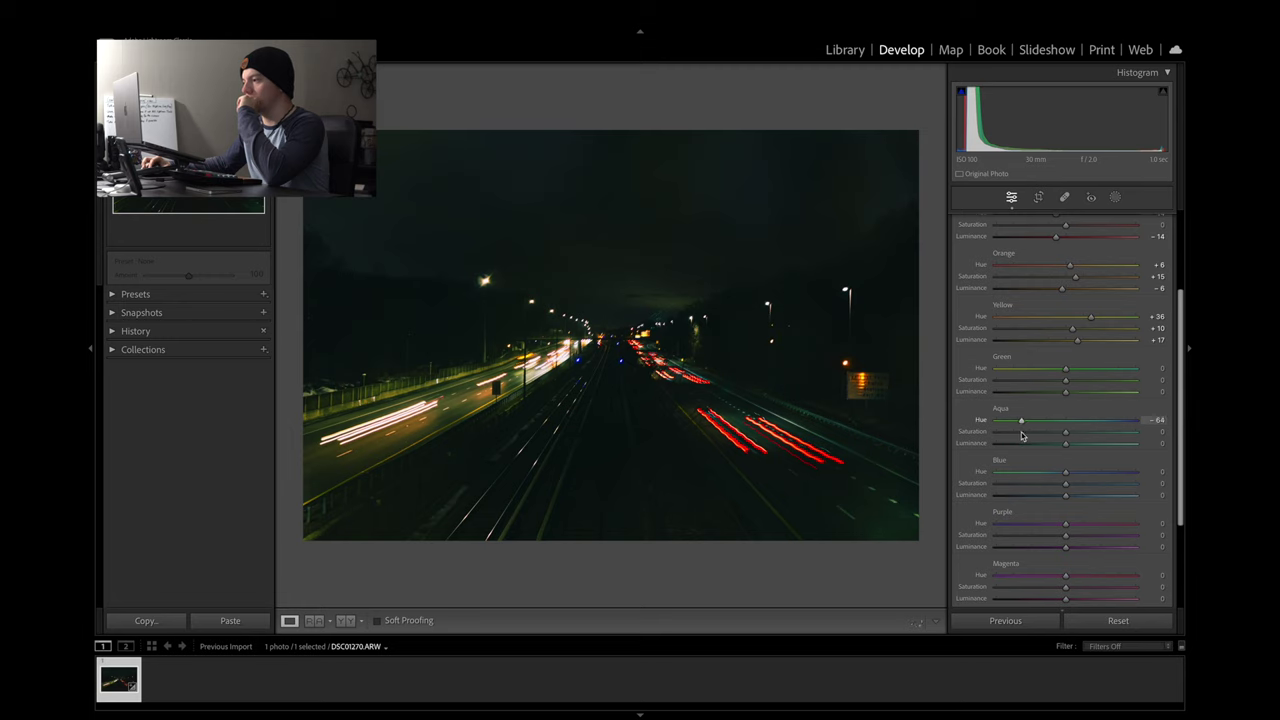
drag(1141, 431, 993, 432)
double_click(1064, 425)
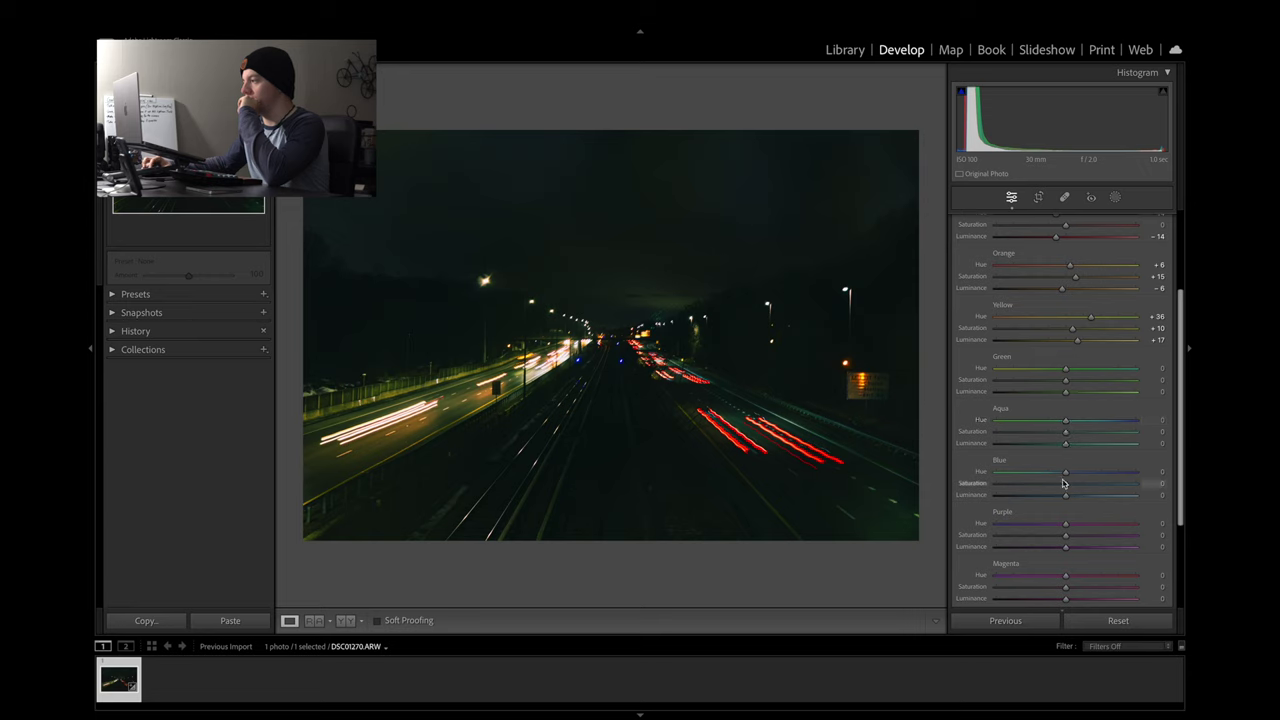
mouse_move(1065, 471)
mouse_down()
mouse_move(1016, 476)
mouse_move(1064, 477)
mouse_up()
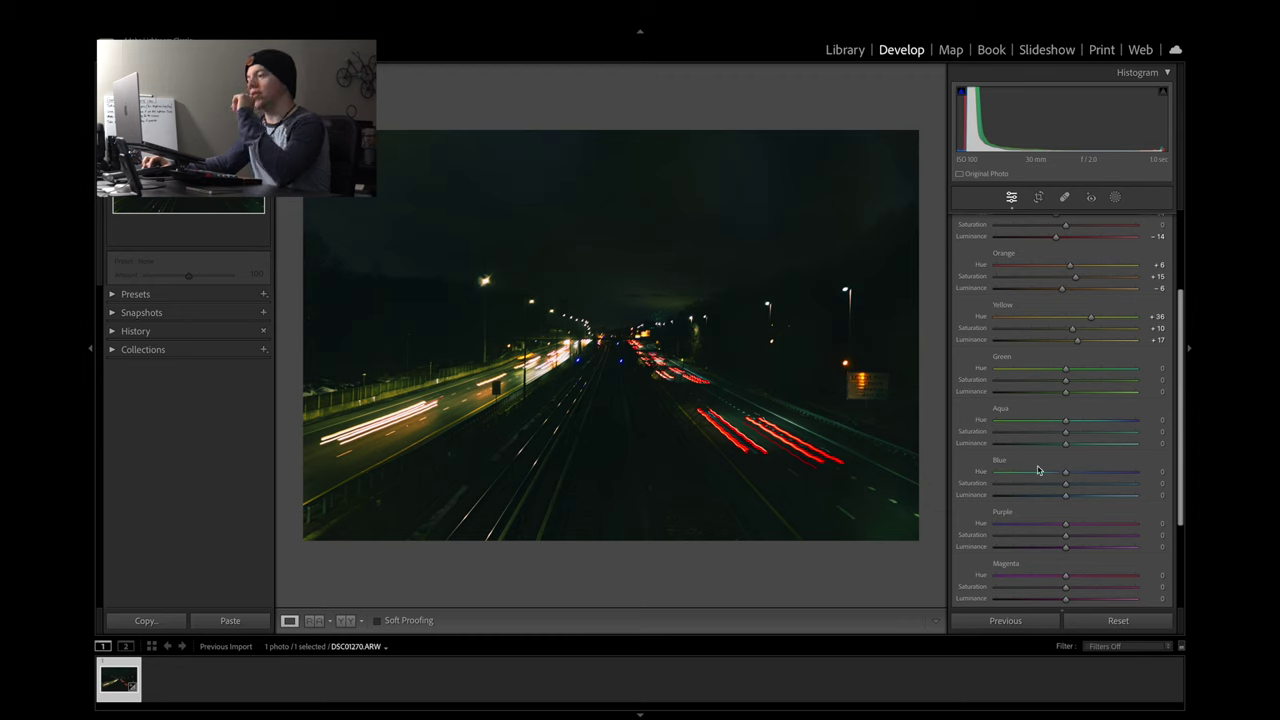
scroll(1080, 478, down, 3)
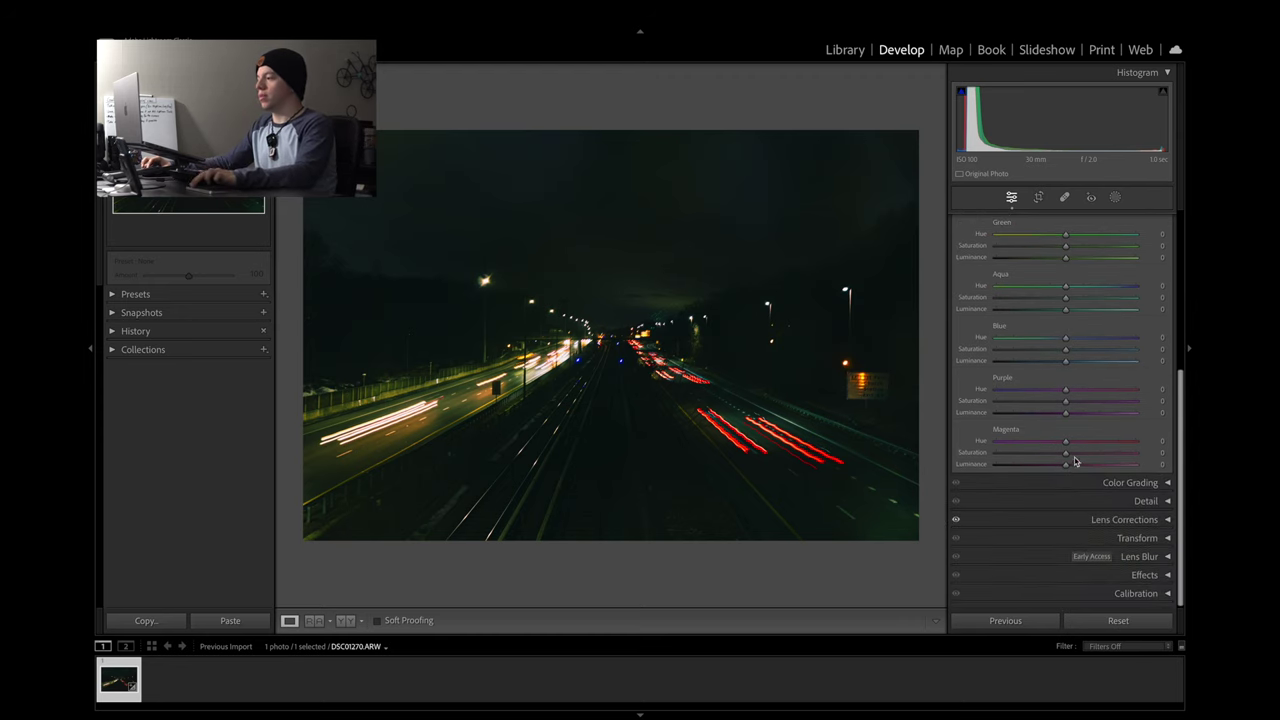
scroll(1080, 425, up, 3)
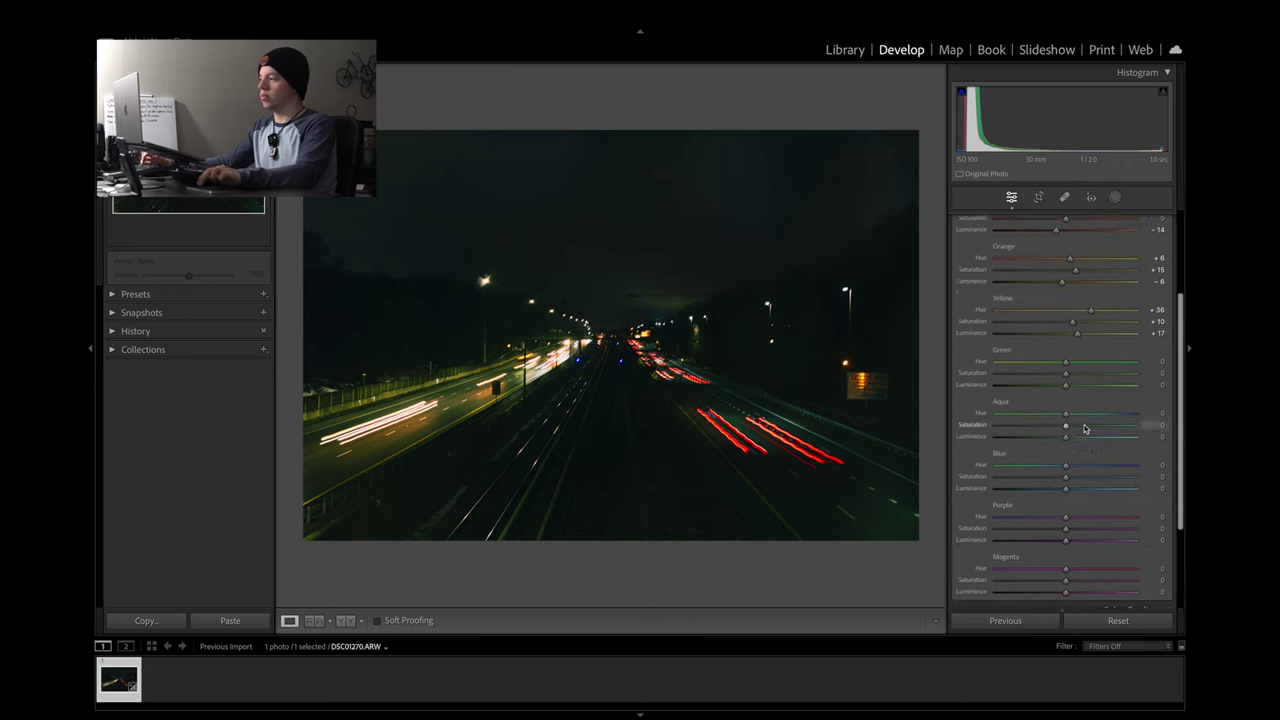
scroll(1084, 430, up, 5)
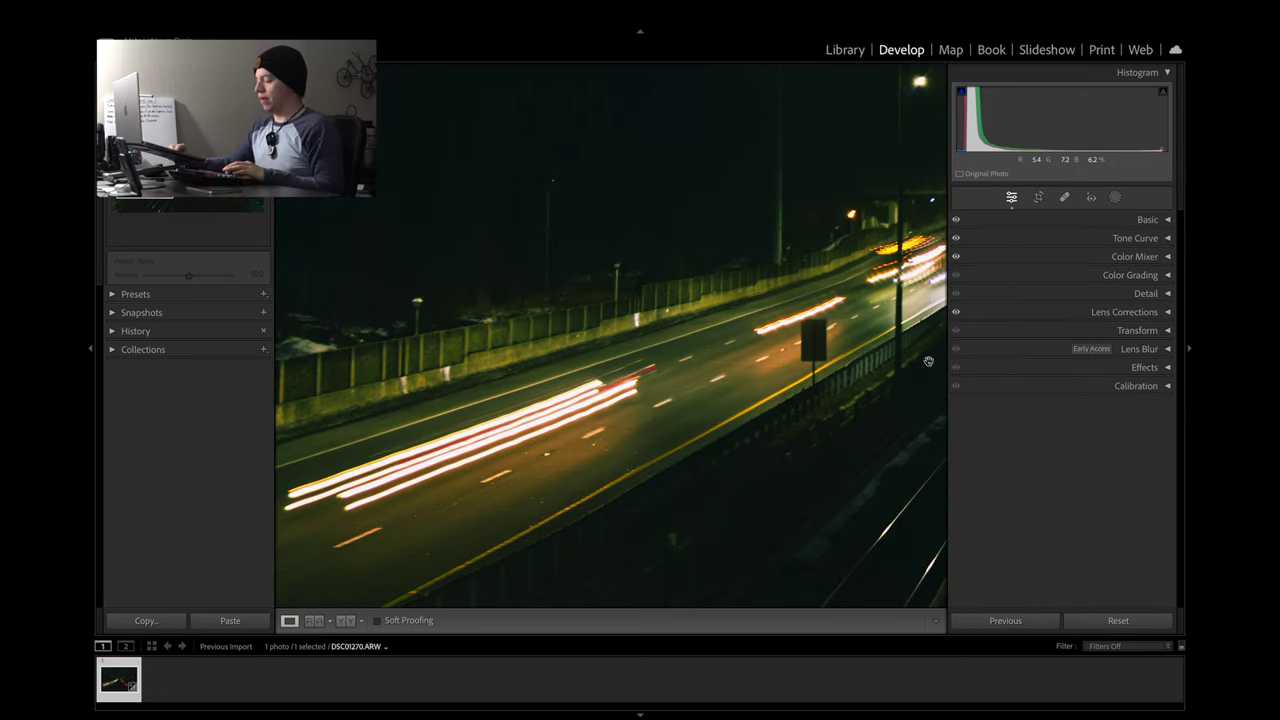
click(849, 360)
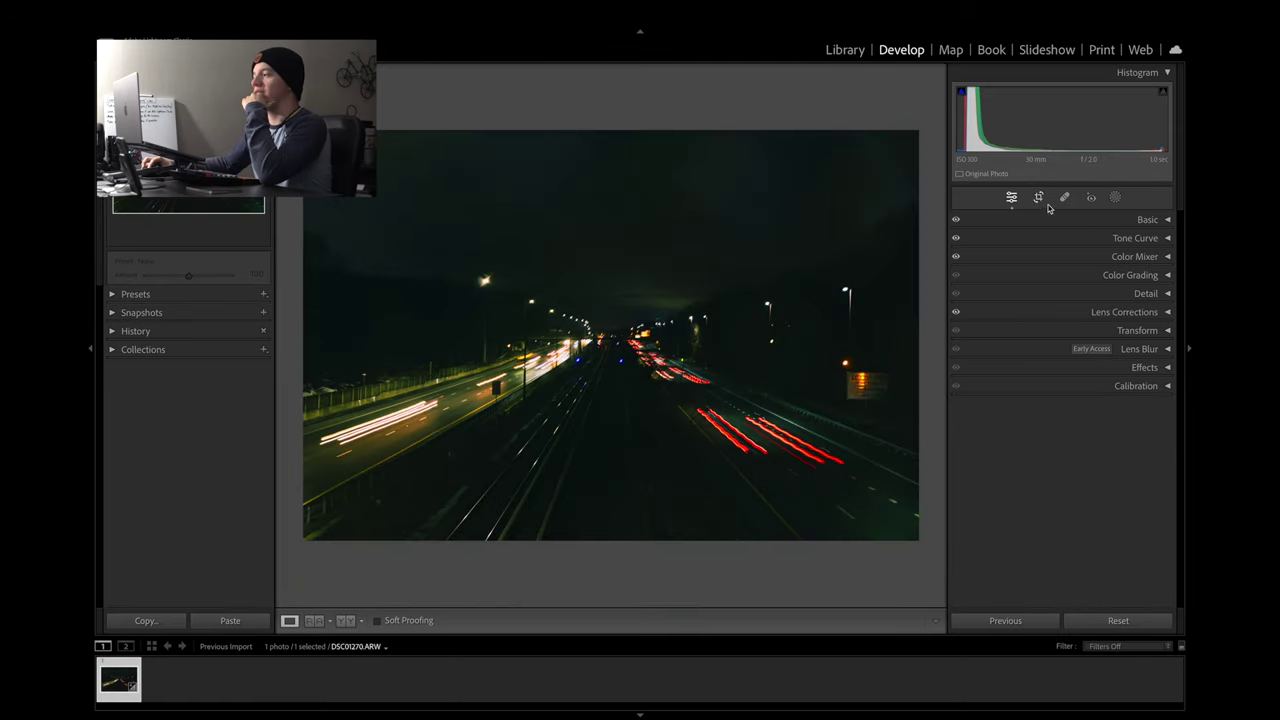
click(1112, 199)
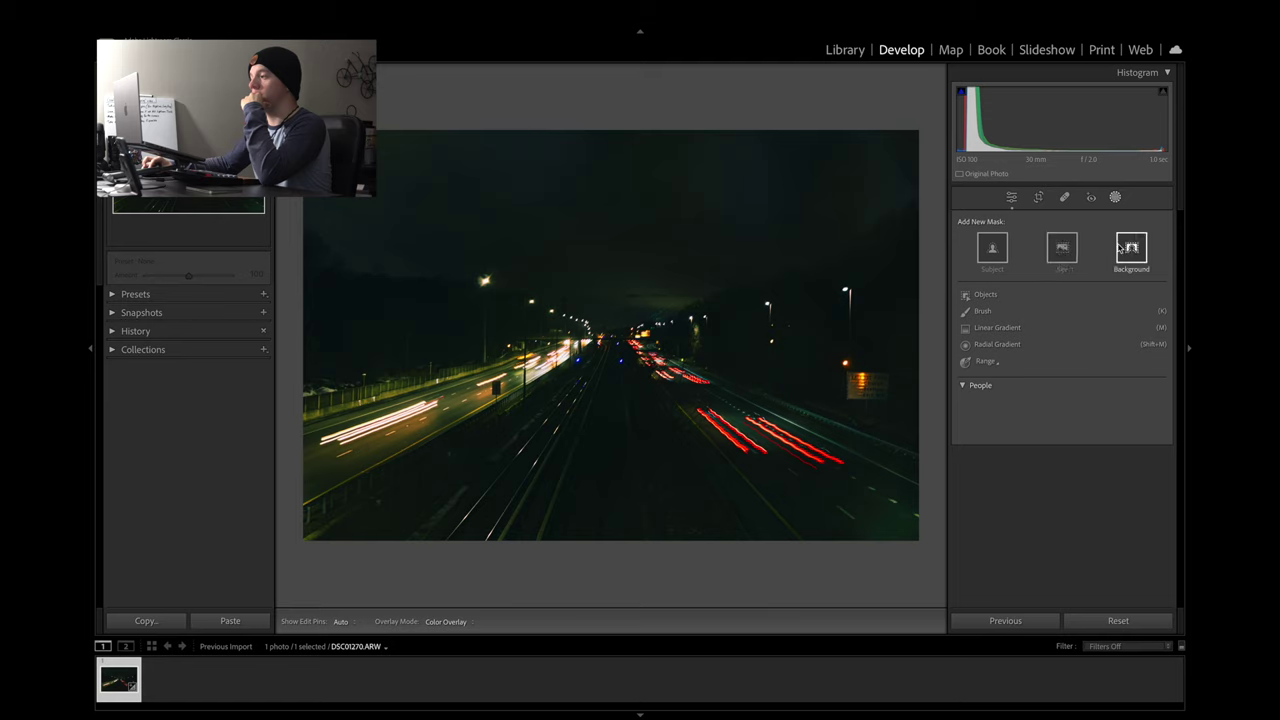
click(1010, 198)
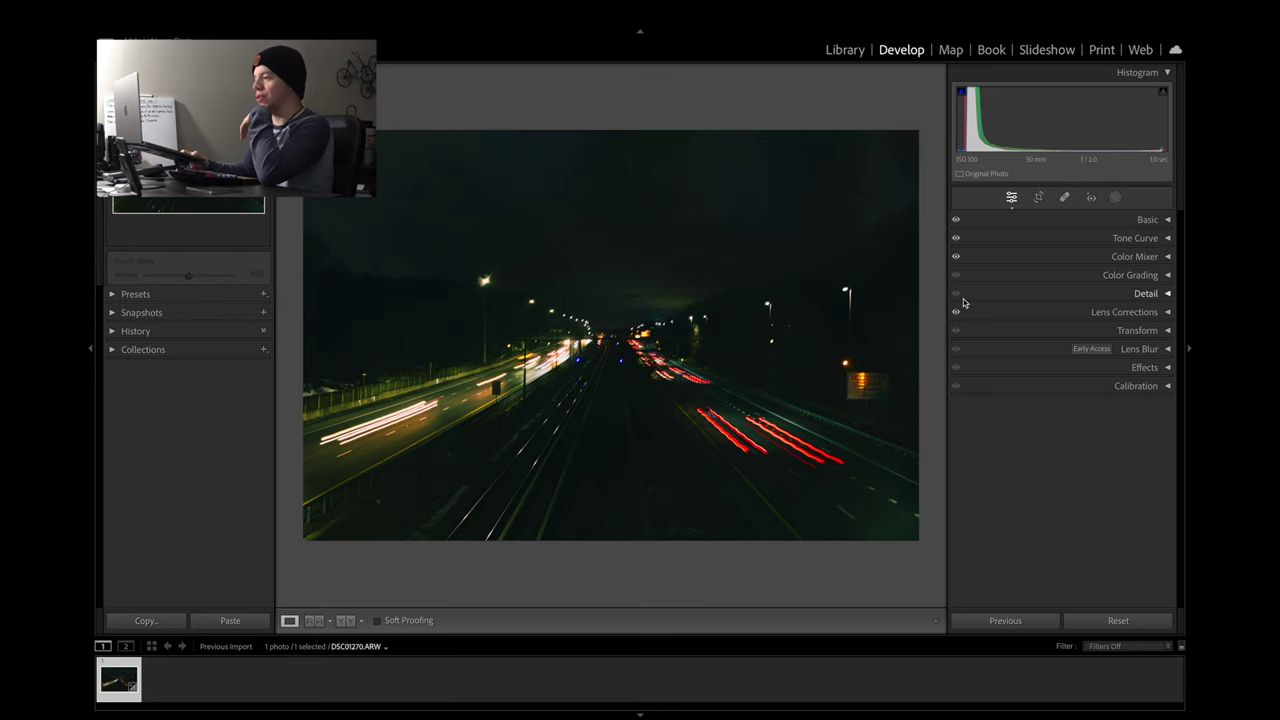
Compare the edited highway photo with the original several times, ending on the edited version
key(backslash)
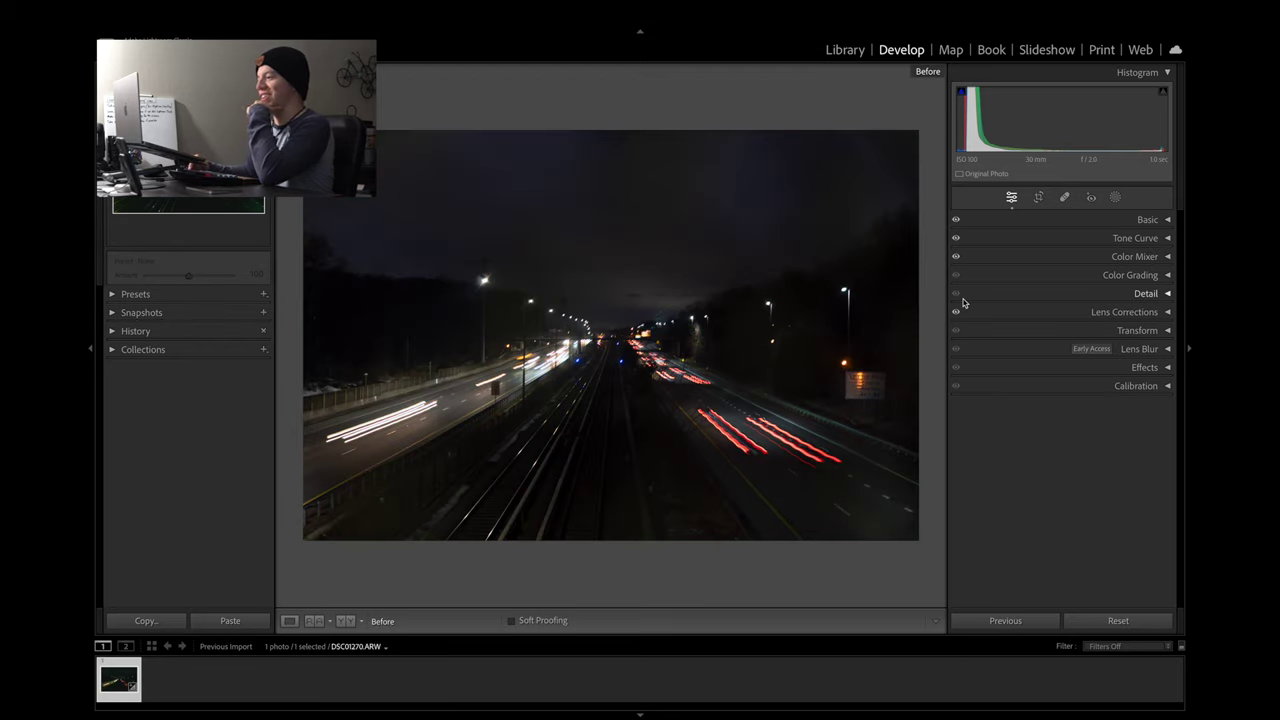
key(backslash)
key(backslash)
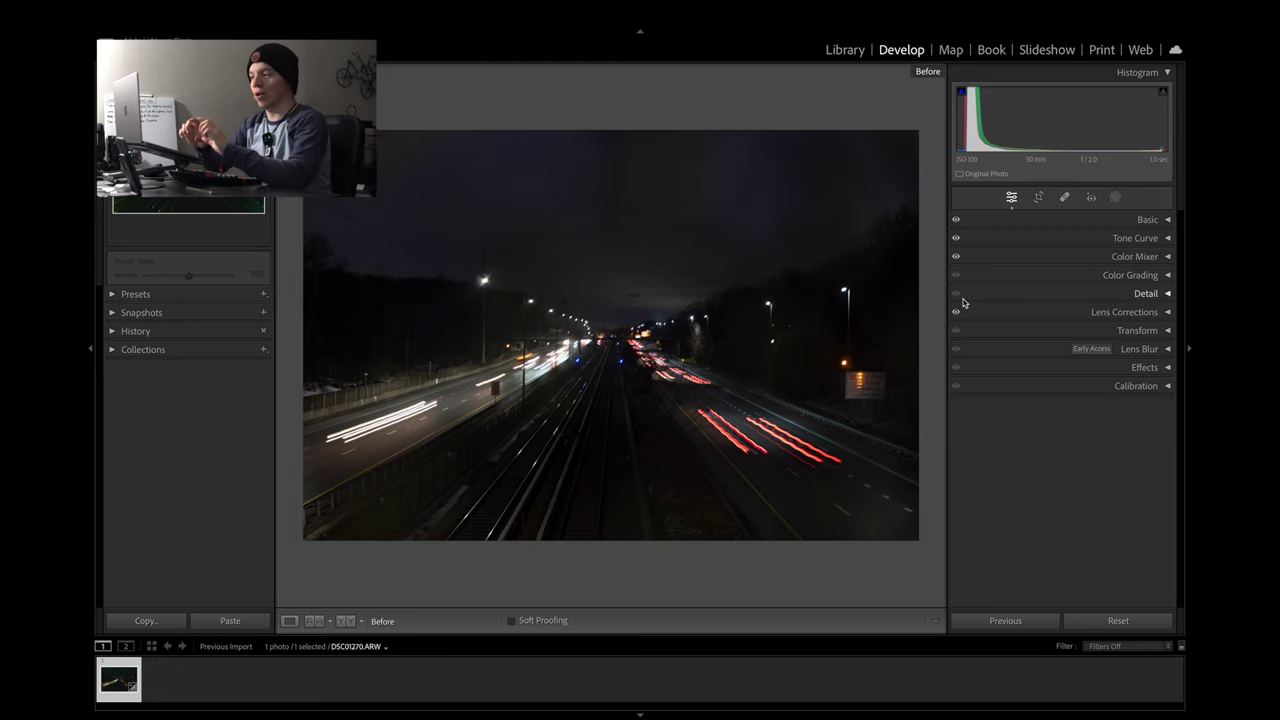
key(backslash)
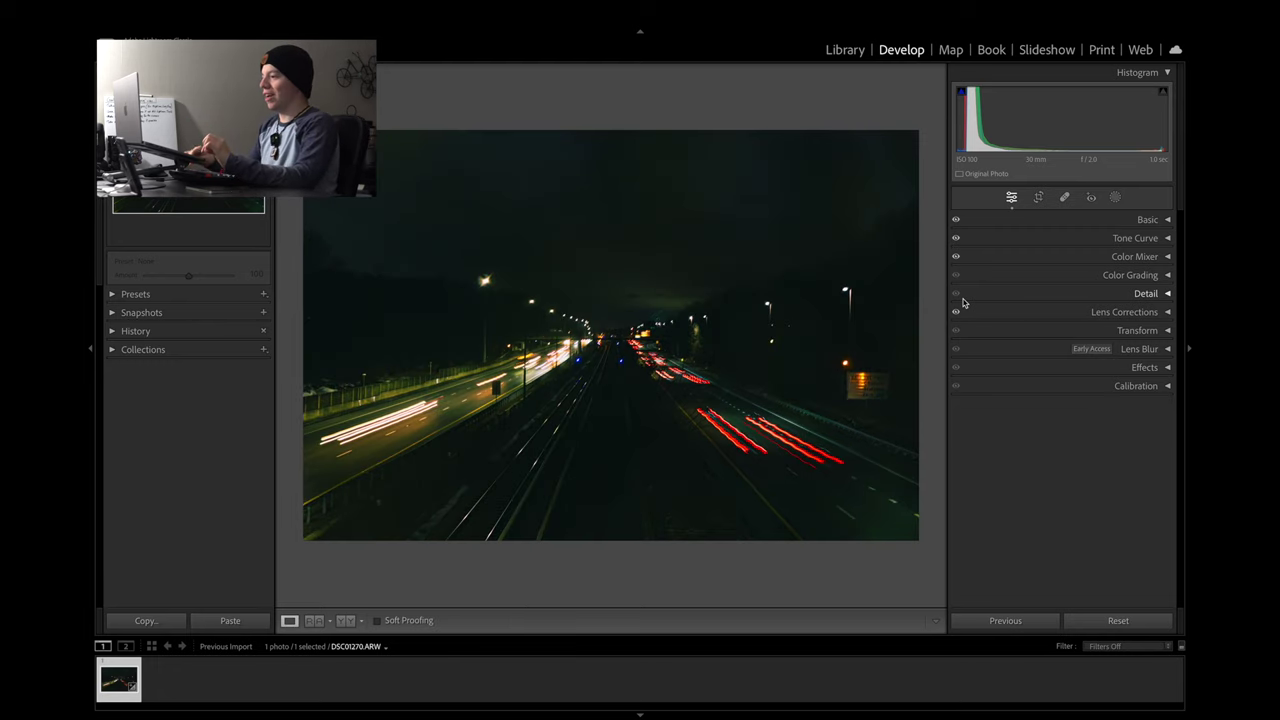
key(backslash)
key(backslash)
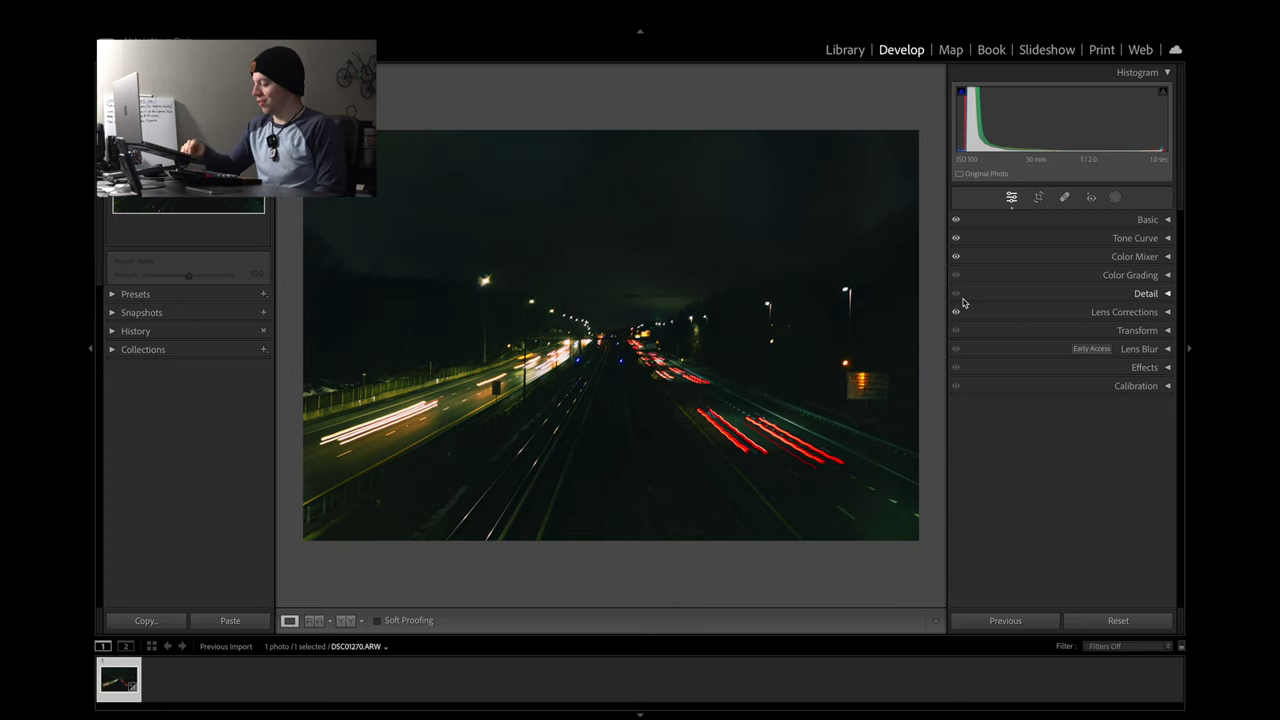
key(backslash)
key(backslash)
key(backslash)
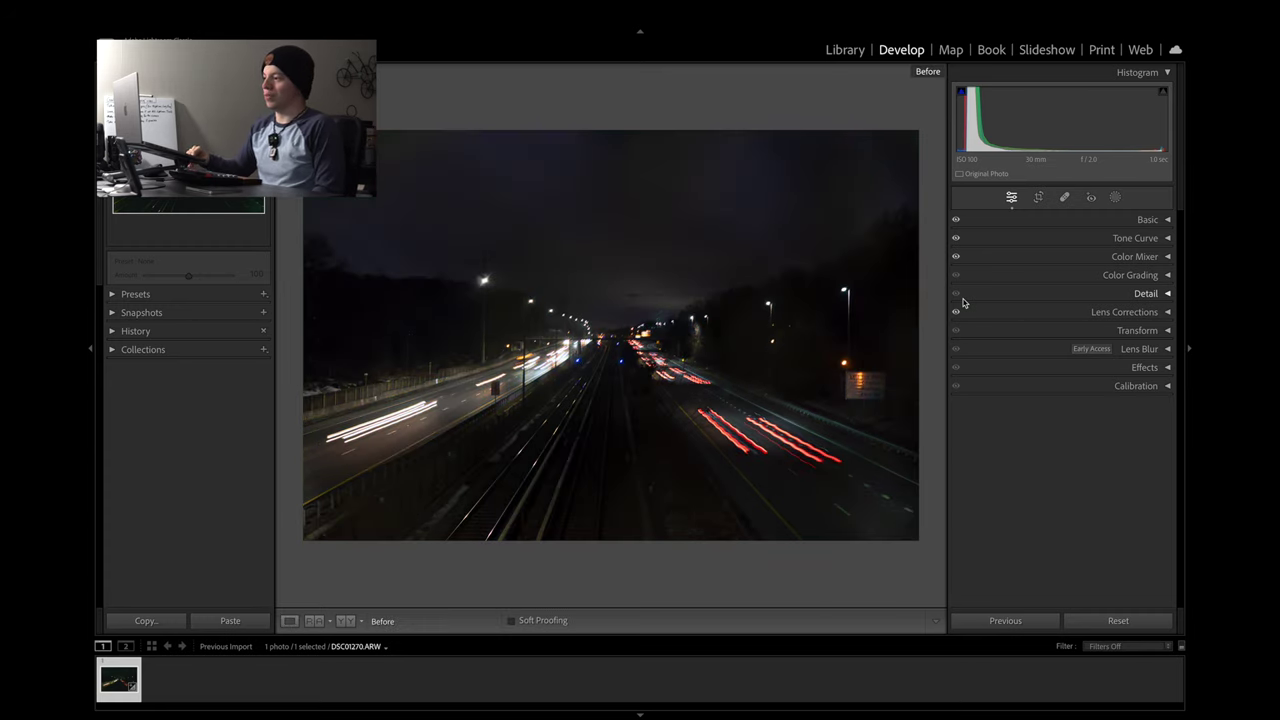
key(backslash)
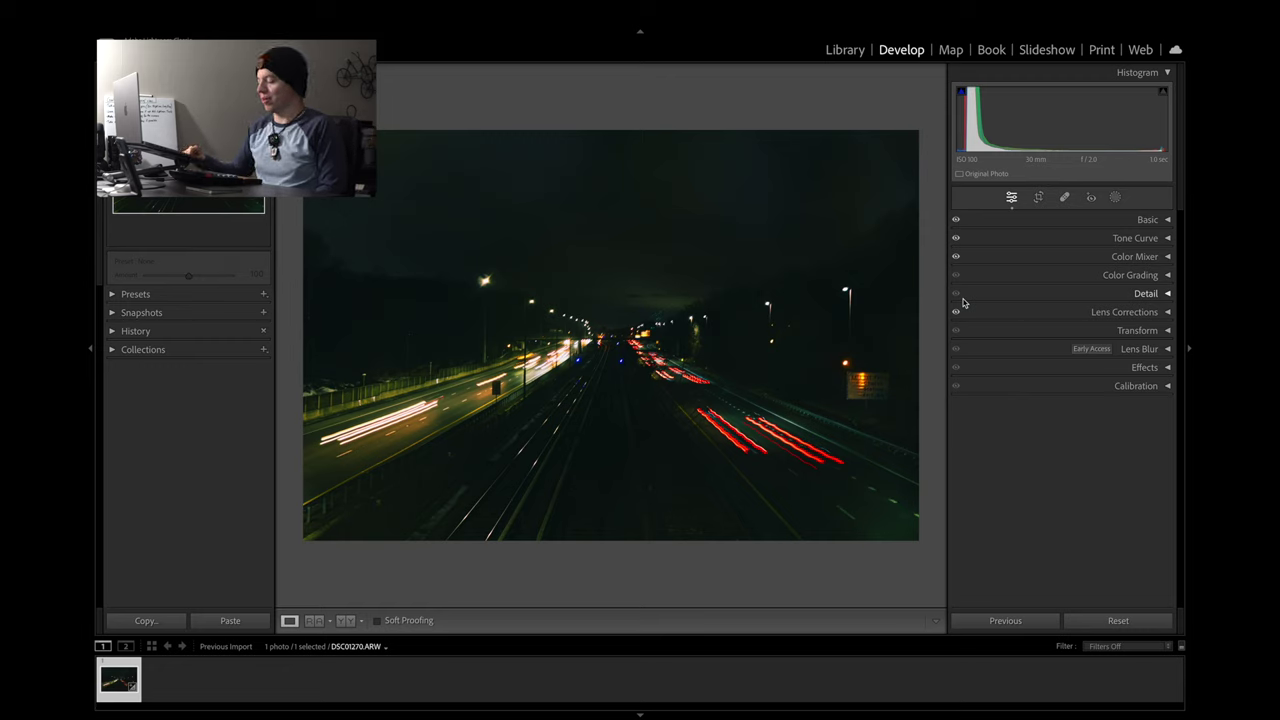
key(backslash)
key(backslash)
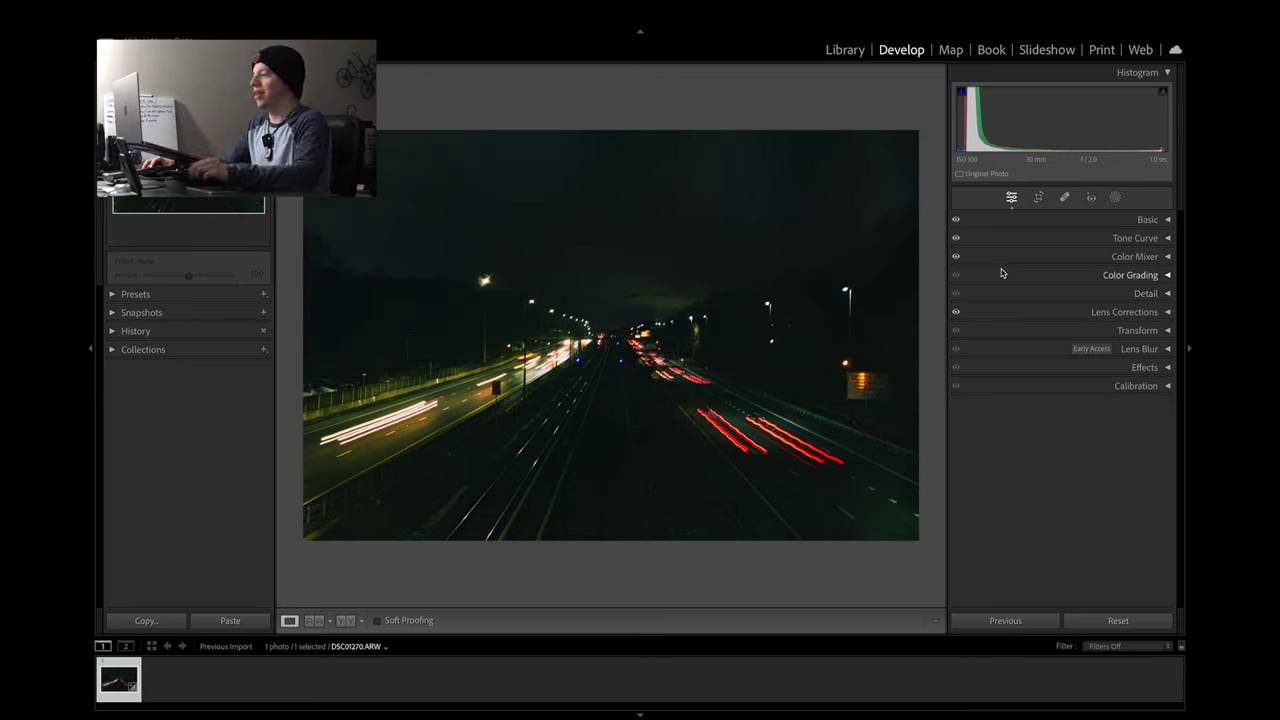
click(1001, 272)
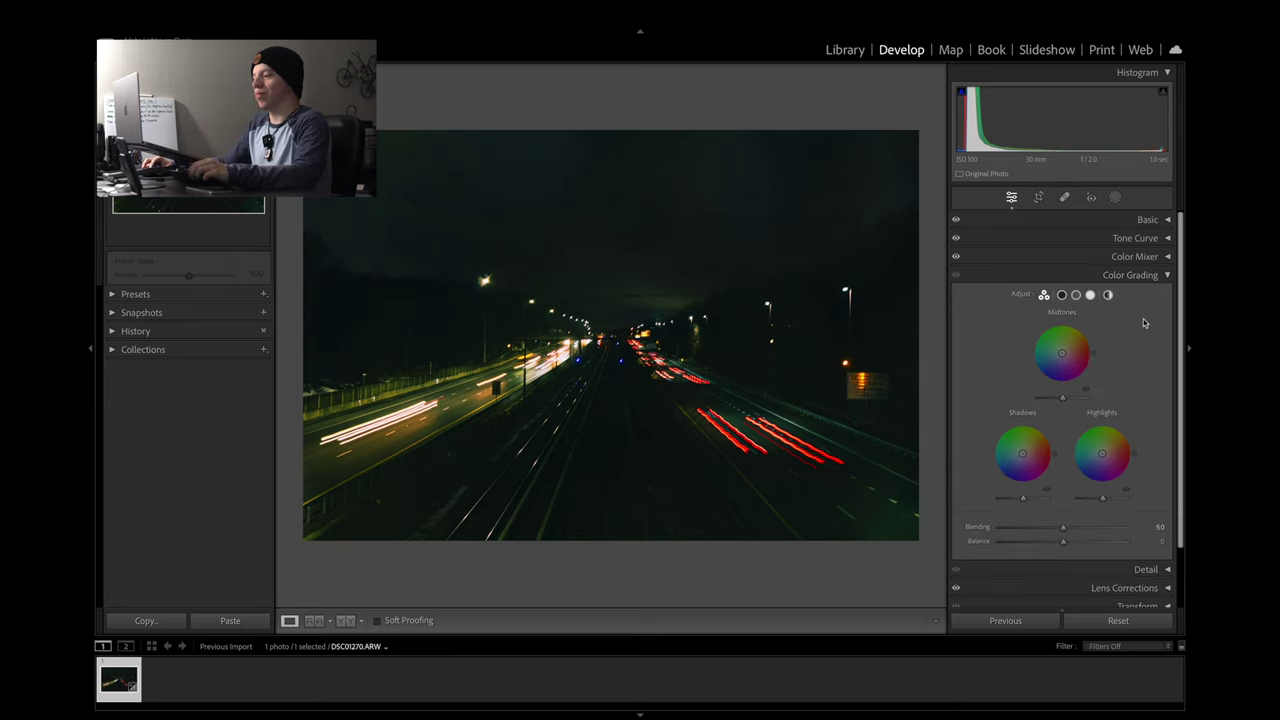
click(1111, 279)
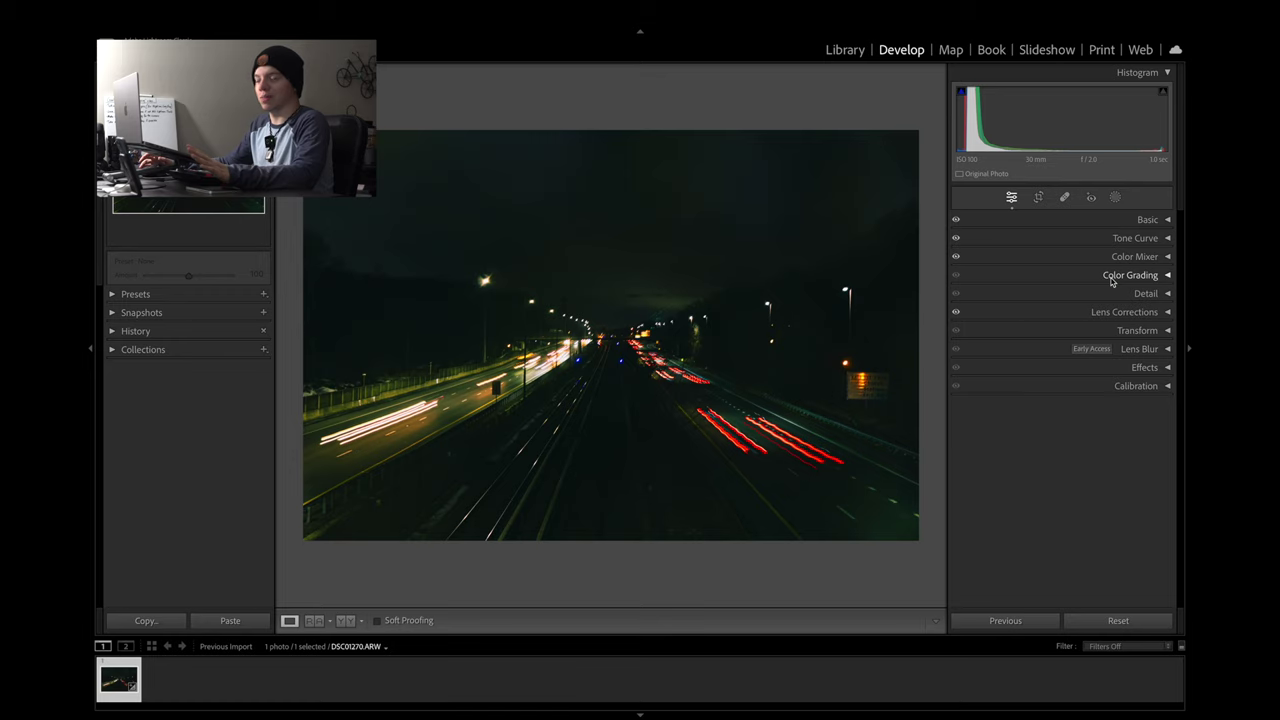
click(1122, 367)
click(1122, 367)
click(1122, 386)
click(1122, 386)
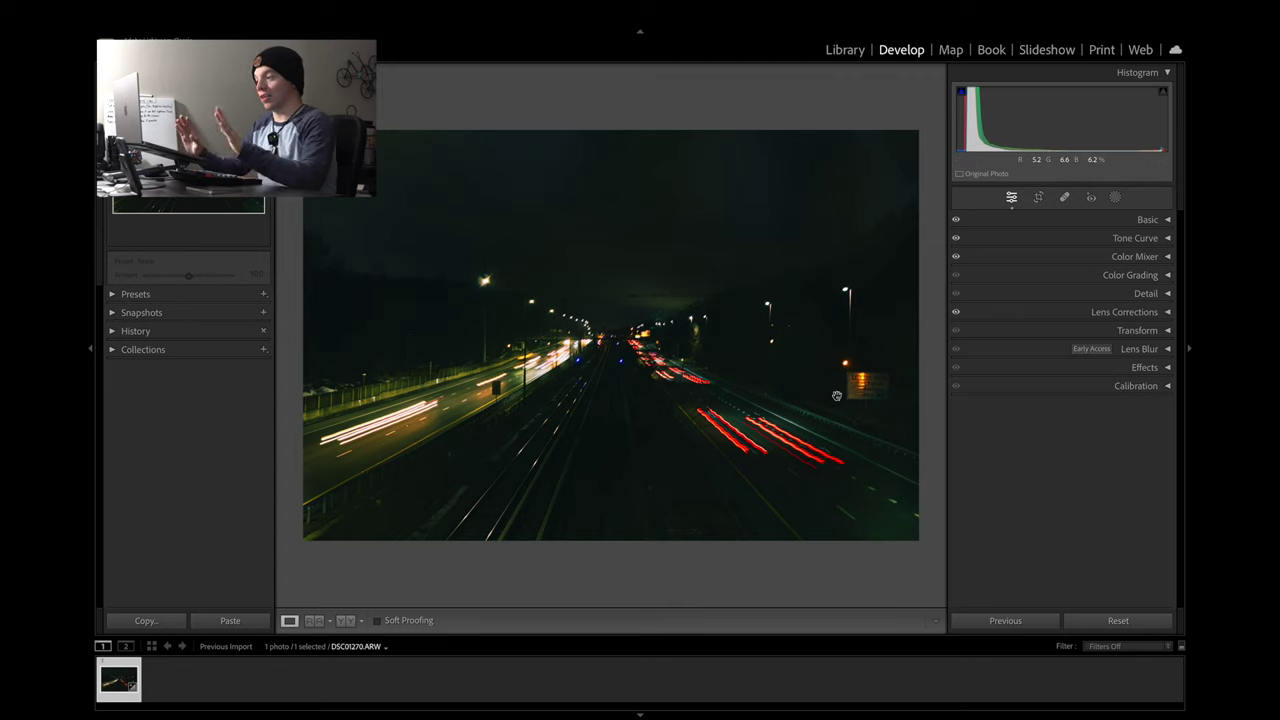
key(backslash)
key(backslash)
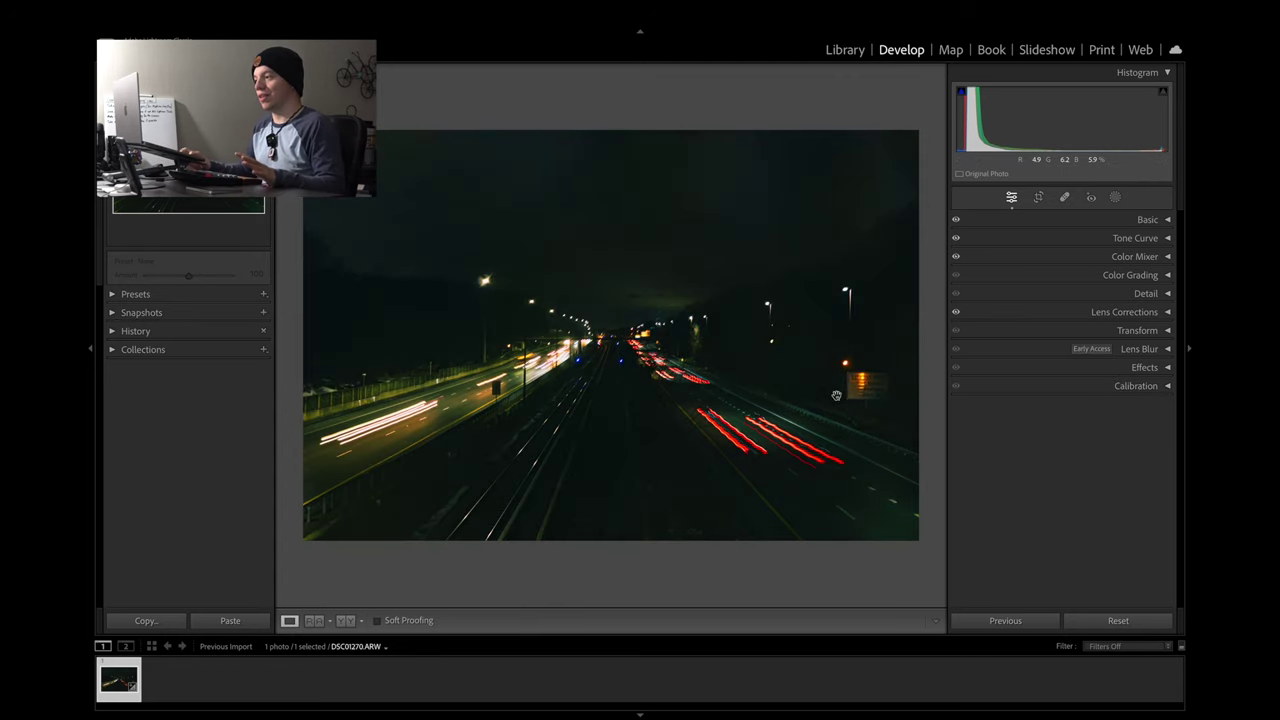
Apply a global color grade with hue 198, saturation 17 and luminance +22, checking the photo with and without it
click(975, 281)
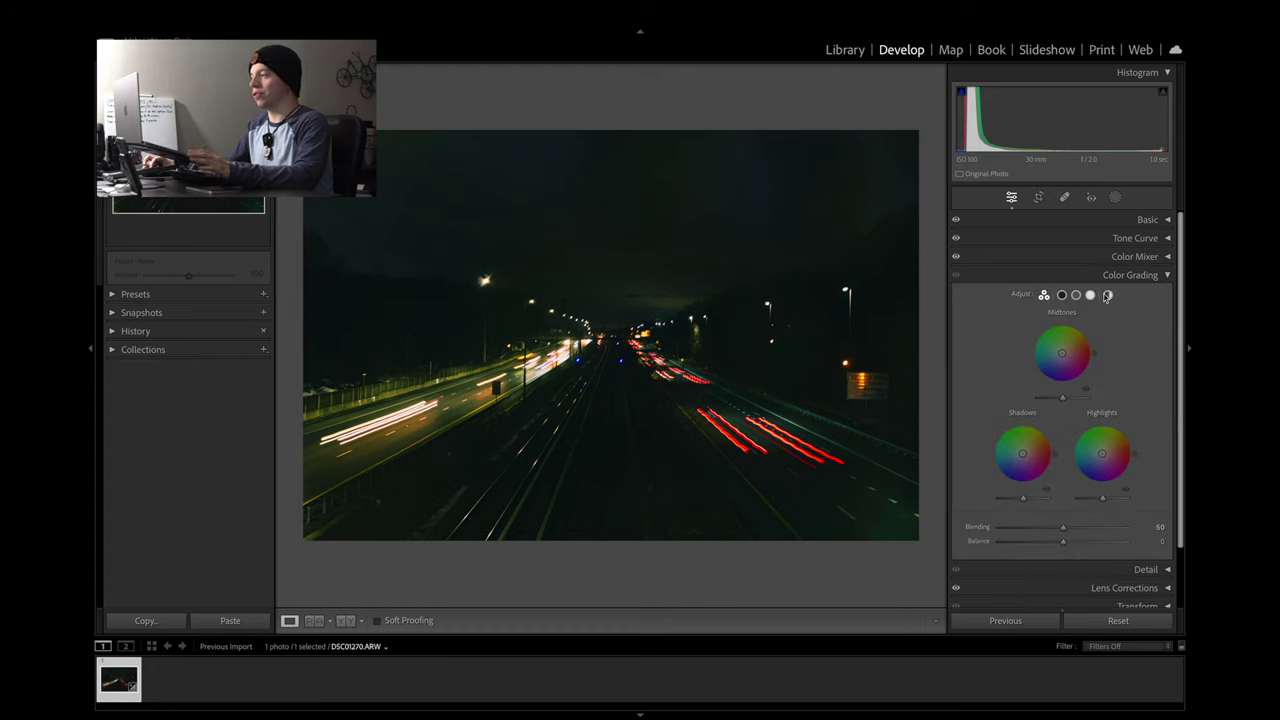
click(1107, 295)
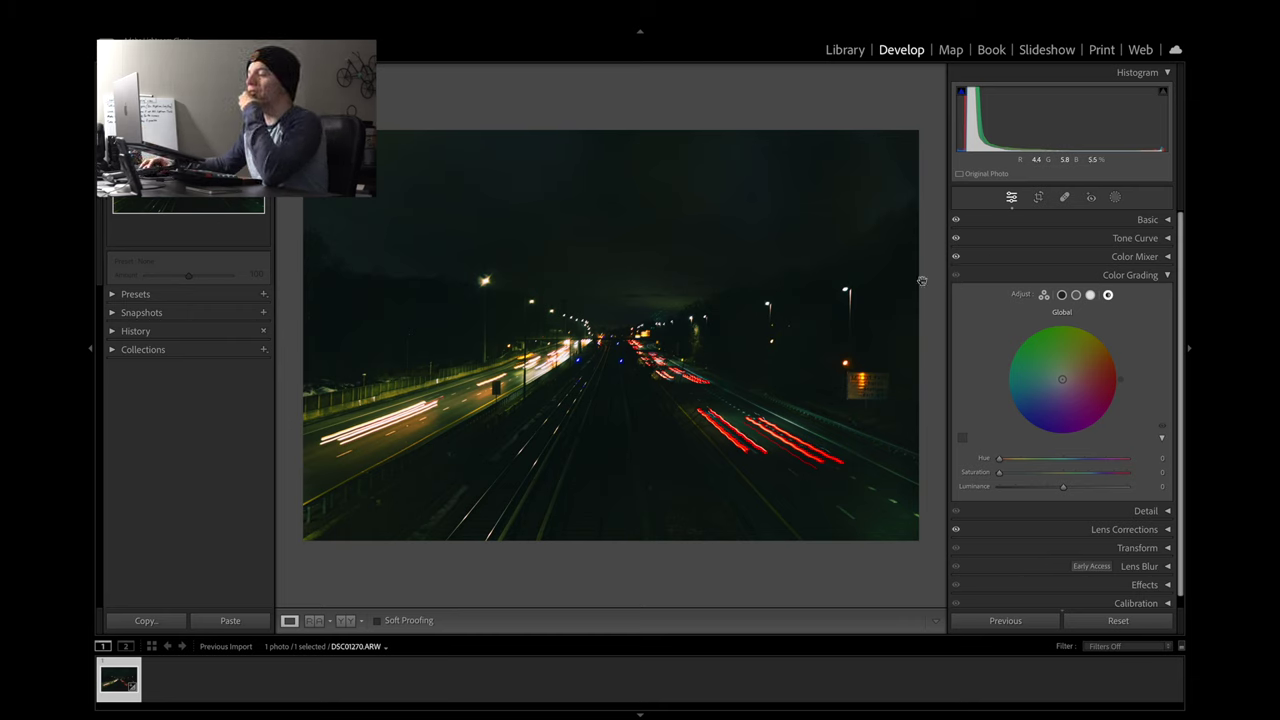
drag(1062, 379, 1085, 364)
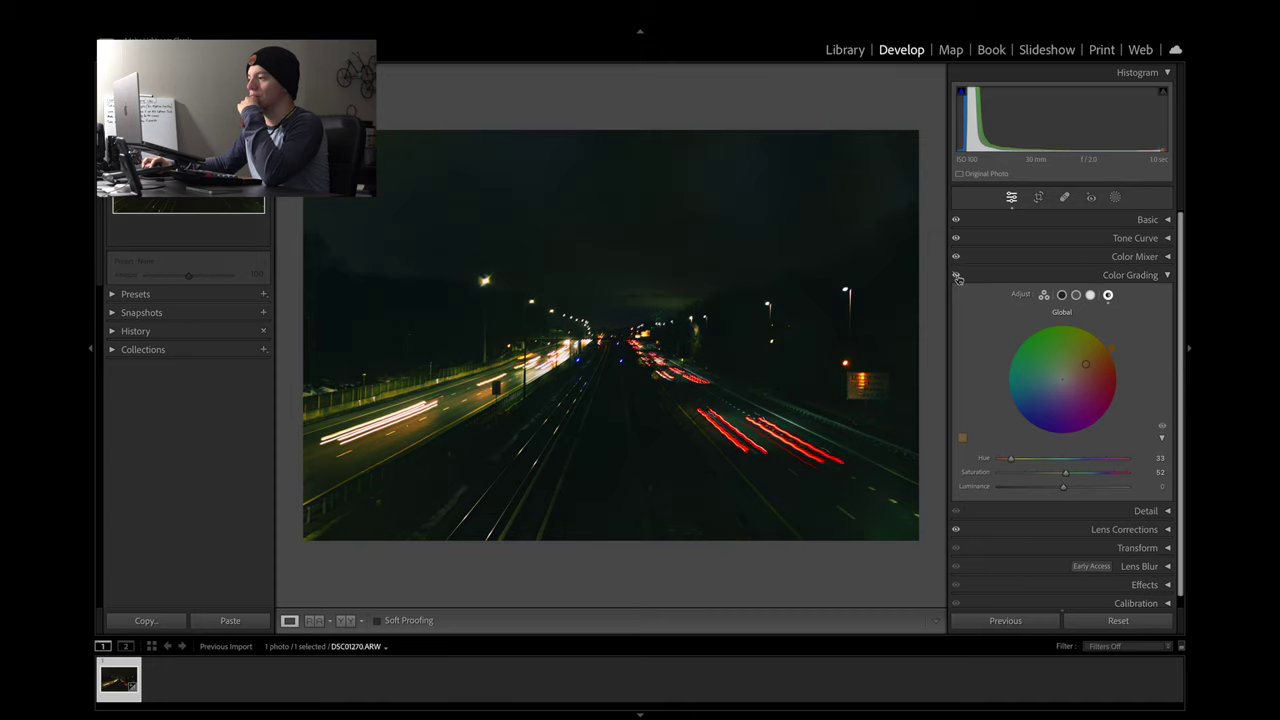
mouse_move(1080, 367)
mouse_down()
mouse_move(1037, 385)
mouse_move(1054, 404)
mouse_move(1033, 375)
mouse_up()
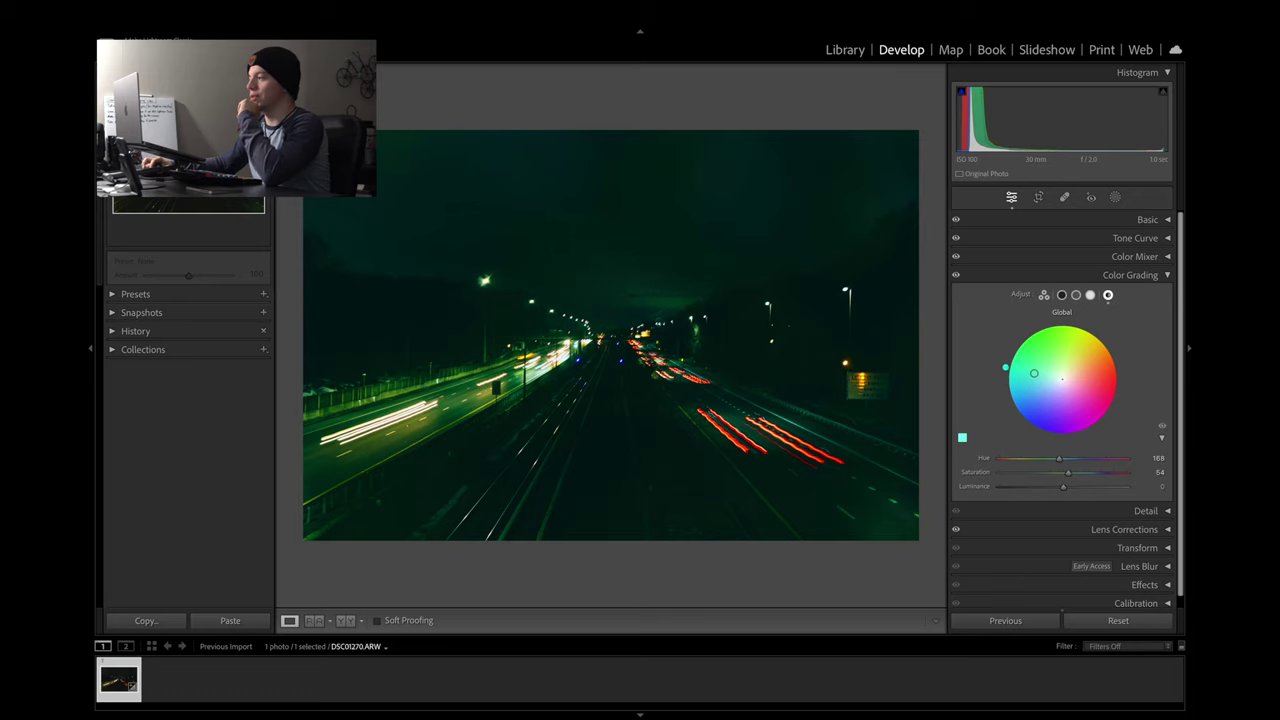
click(1162, 427)
click(1162, 430)
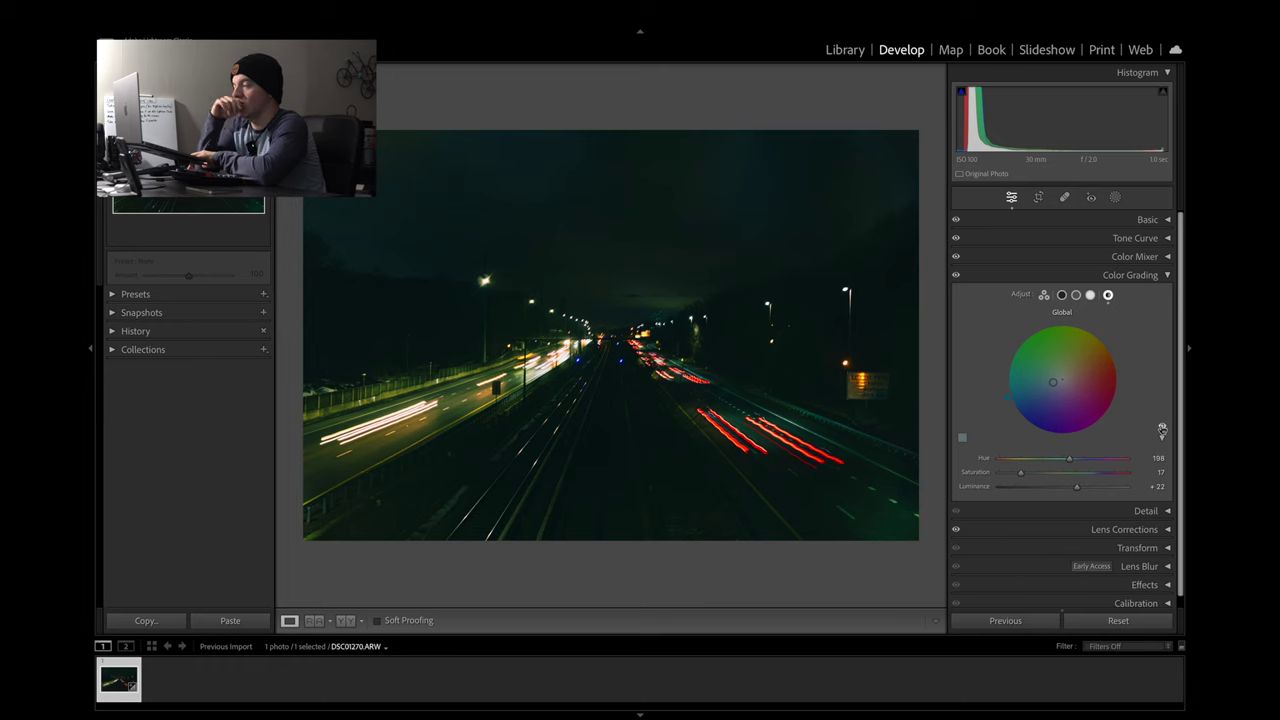
click(1162, 430)
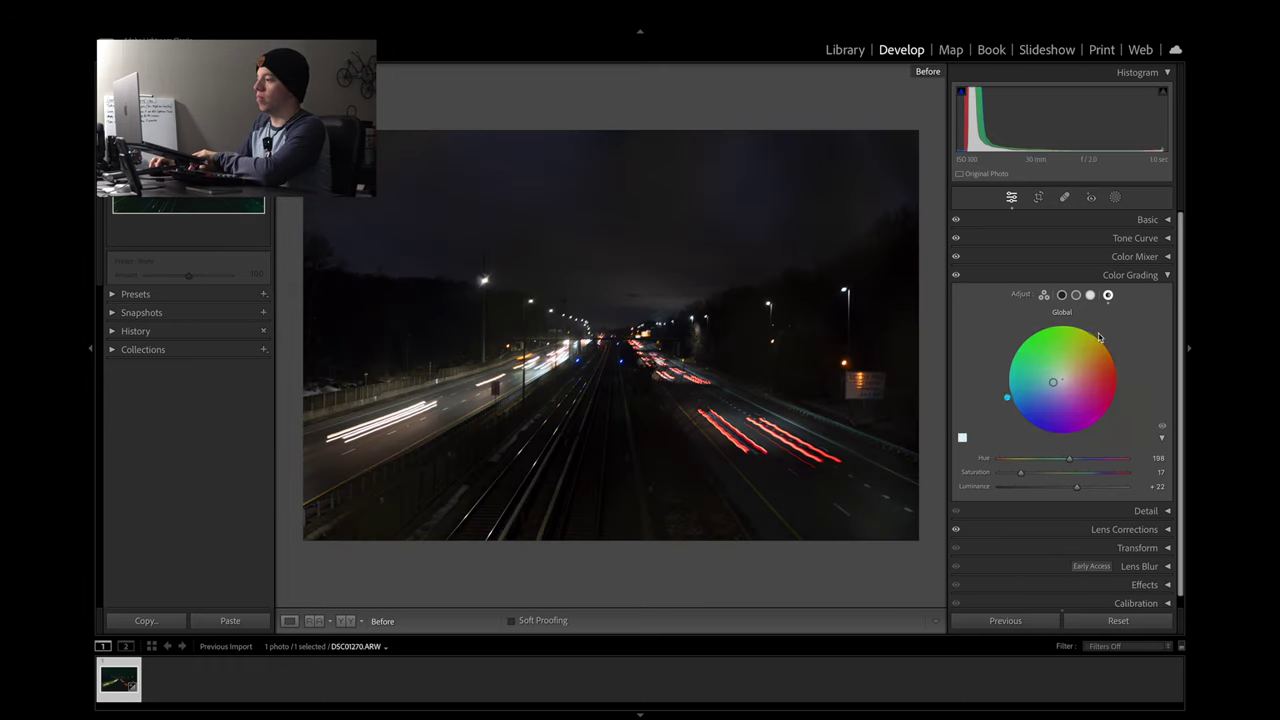
Compare the graded photo with the original and with the global color grade switched off
key(backslash)
key(backslash)
key(backslash)
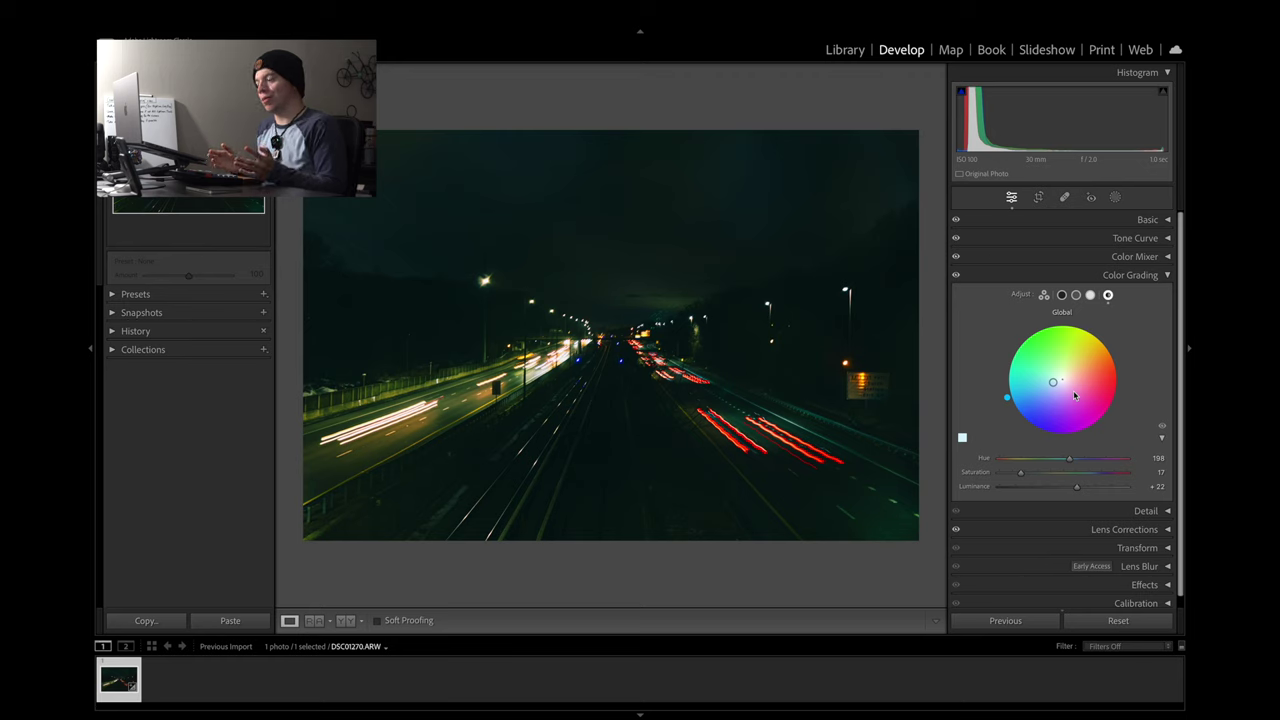
click(1163, 430)
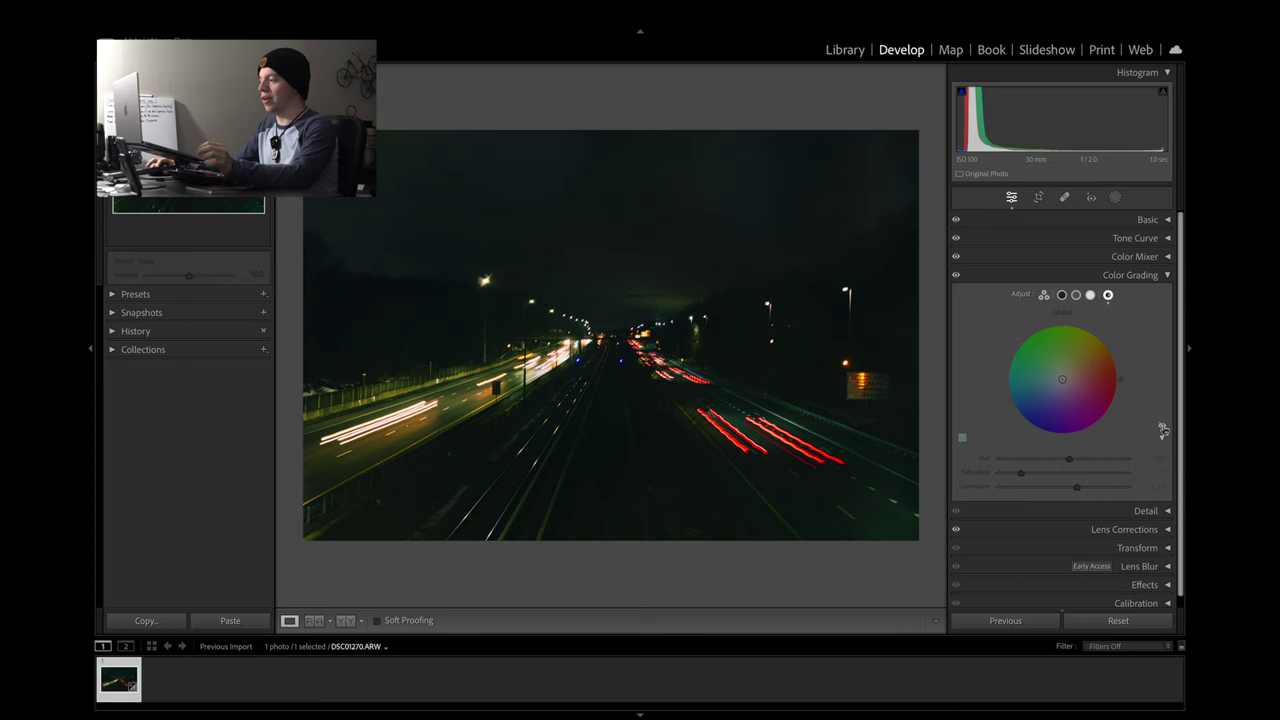
click(1163, 430)
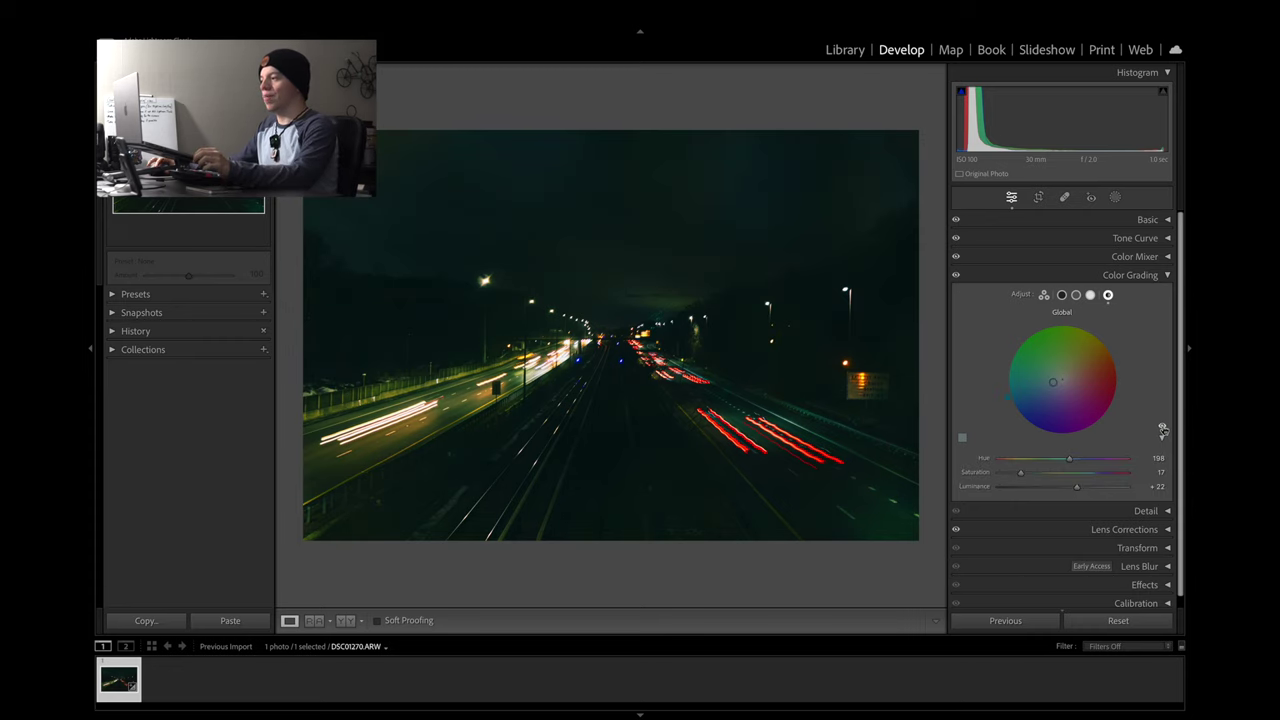
key(backslash)
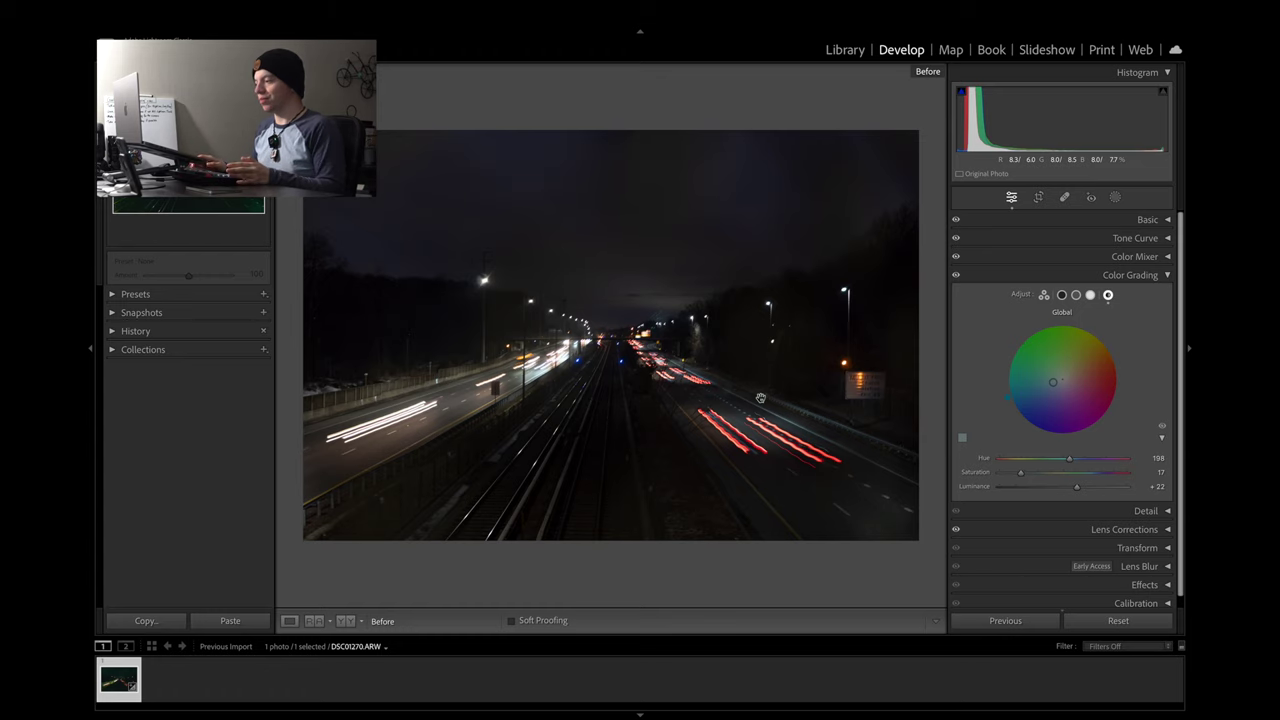
Check the edited highway photo against the original several times, and view it with and without the global color grade
key(backslash)
key(backslash)
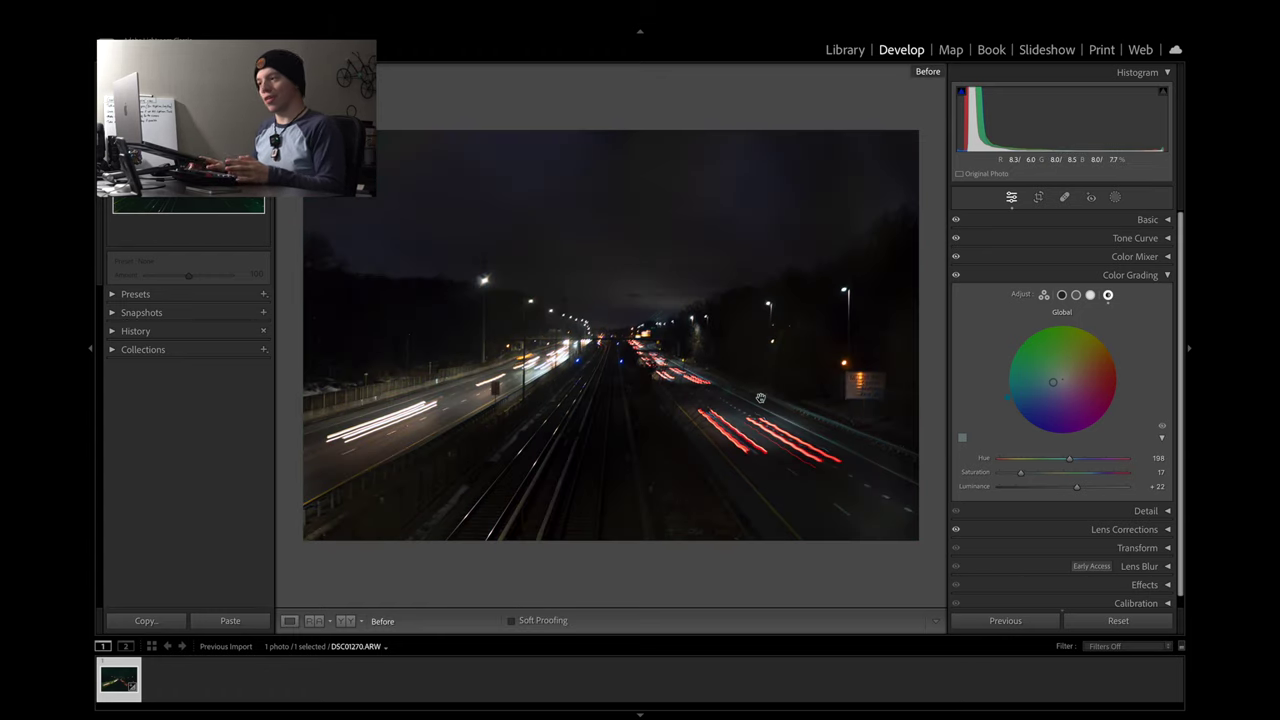
key(backslash)
key(backslash)
key(backslash)
key(backslash)
key(backslash)
key(backslash)
key(backslash)
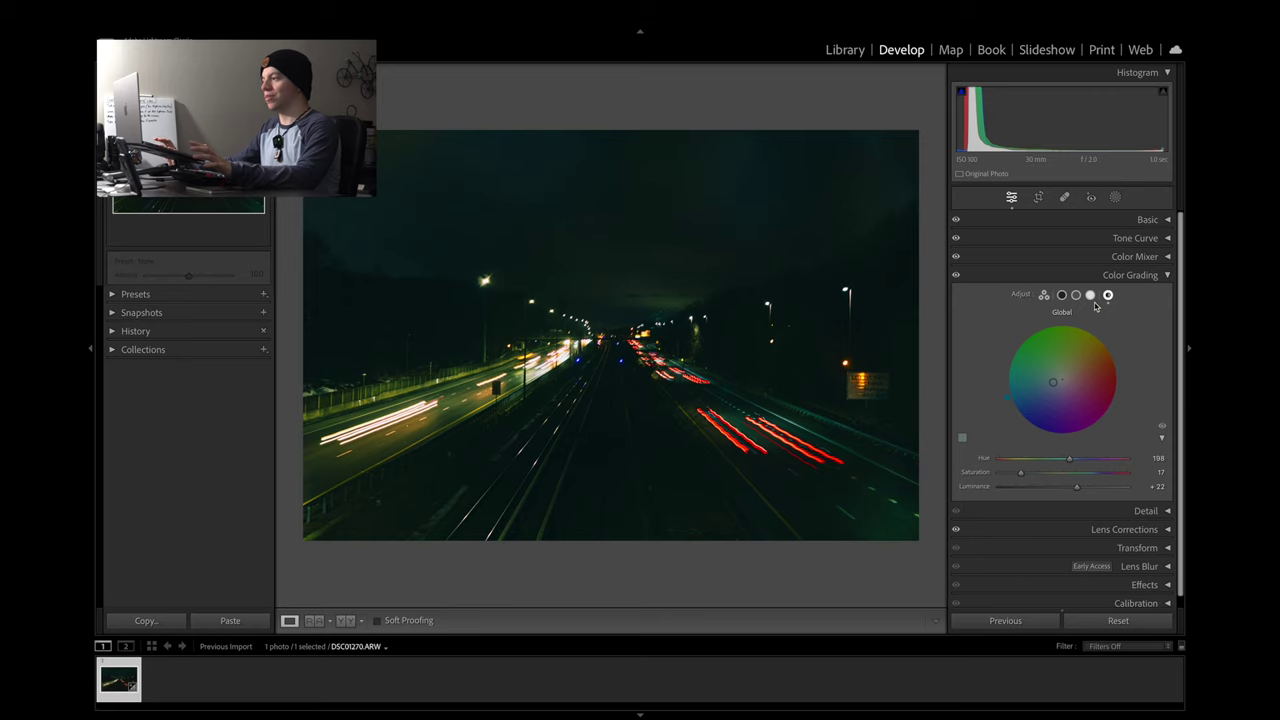
click(1163, 430)
click(1163, 430)
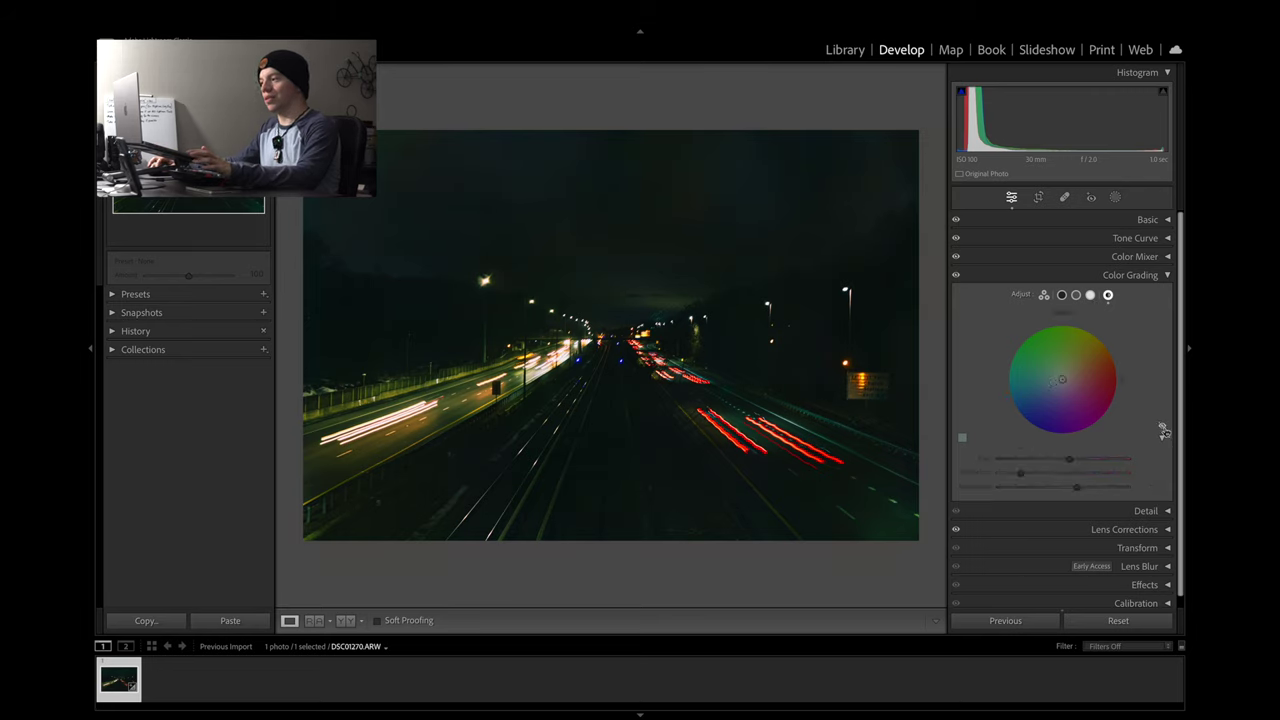
Apply a yellow midtones color grade with hue 53 and saturation 32, trying blue and green tints first
click(1061, 296)
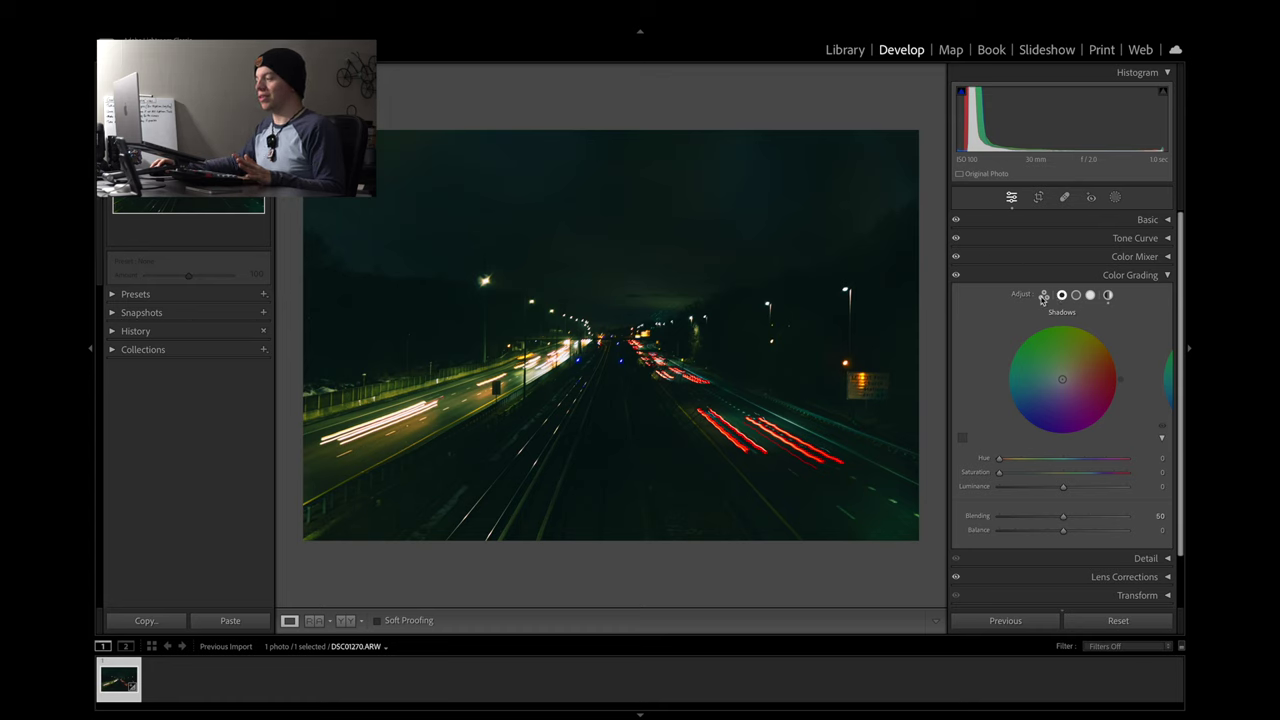
click(1043, 296)
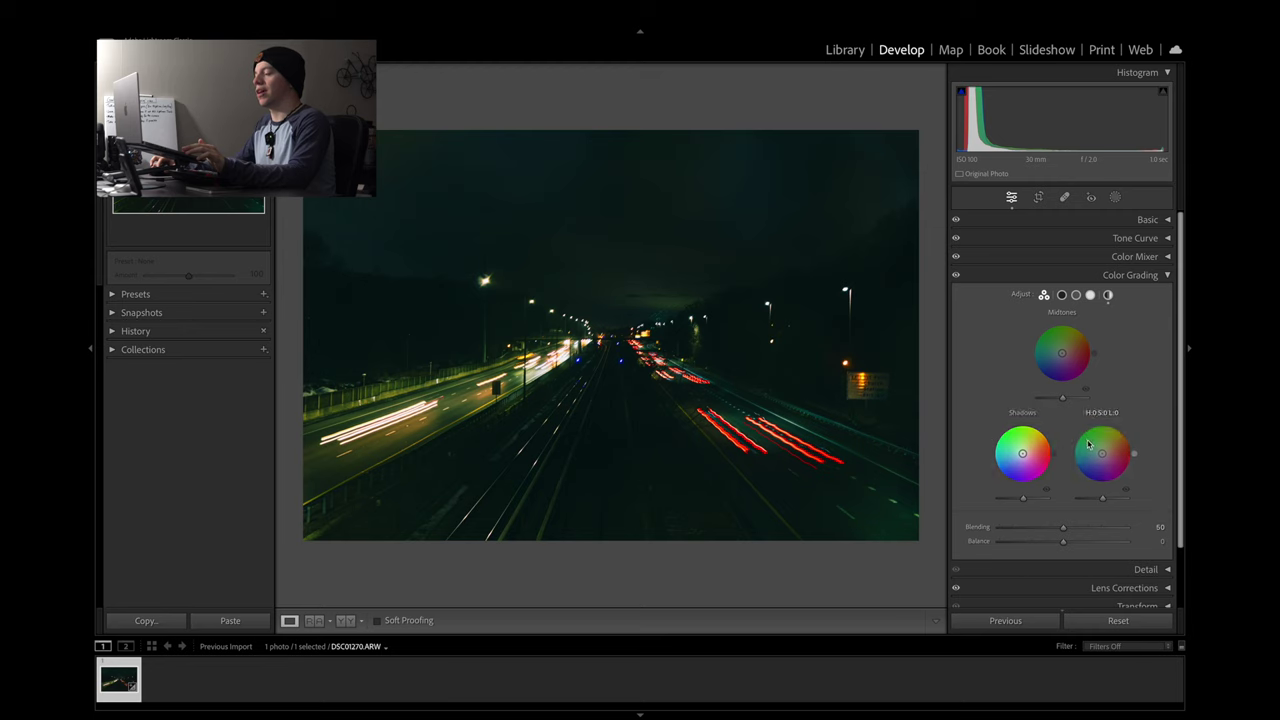
drag(1062, 352, 1061, 357)
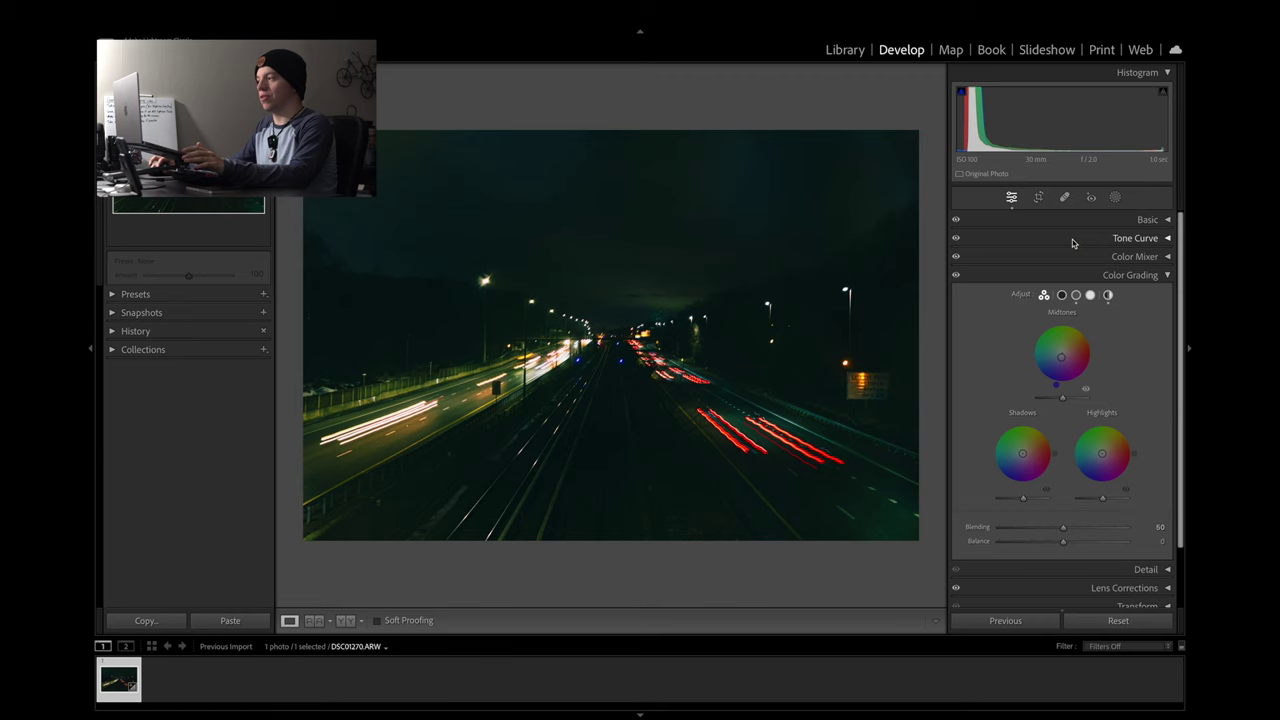
click(1072, 243)
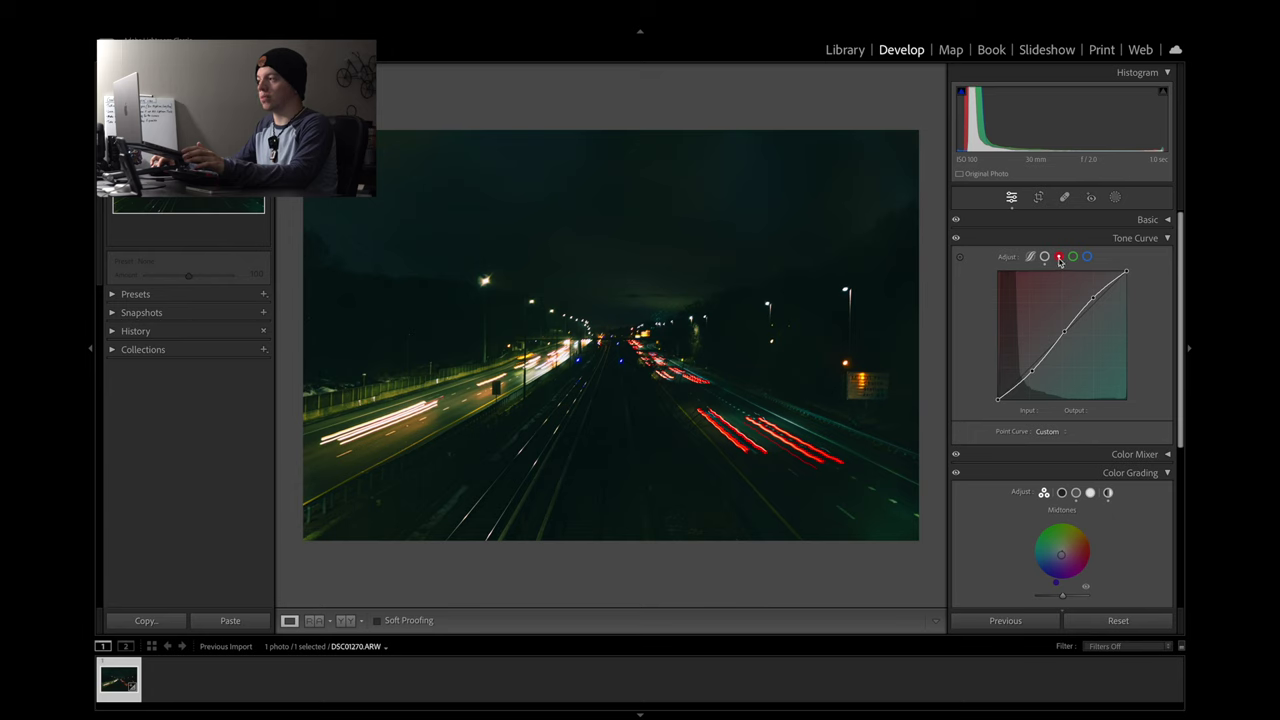
click(1058, 238)
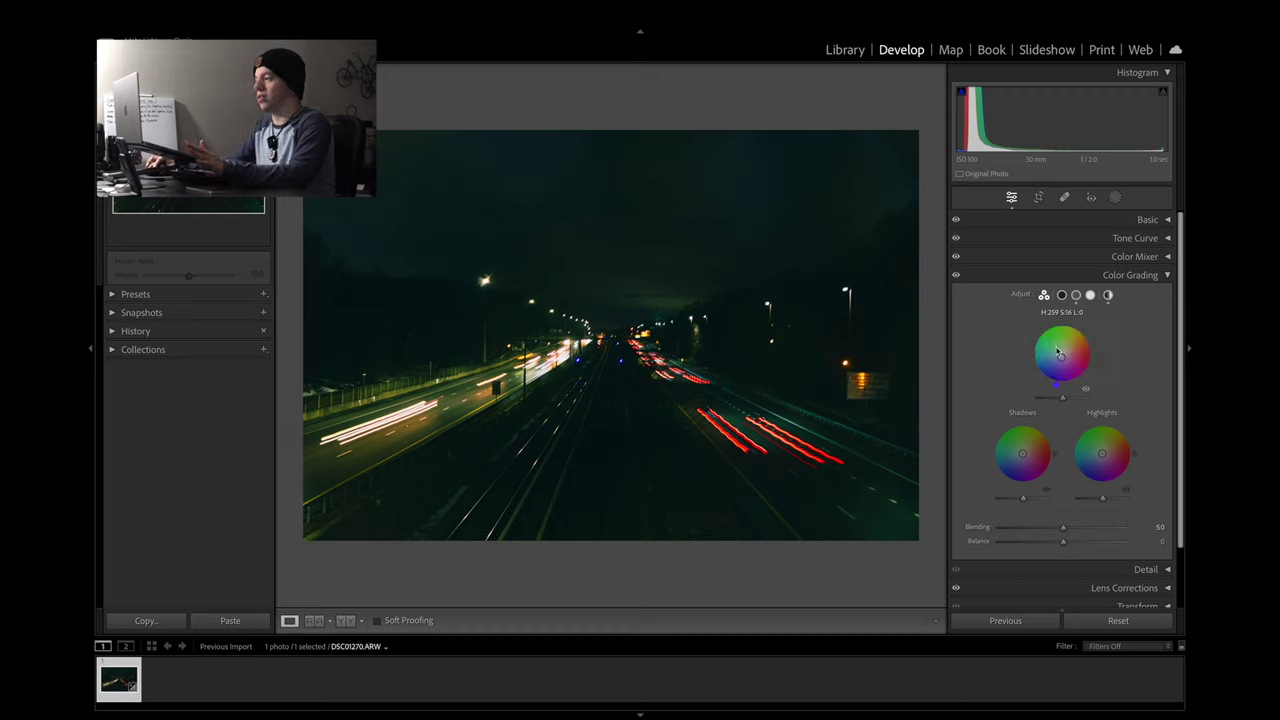
drag(1062, 360, 1039, 331)
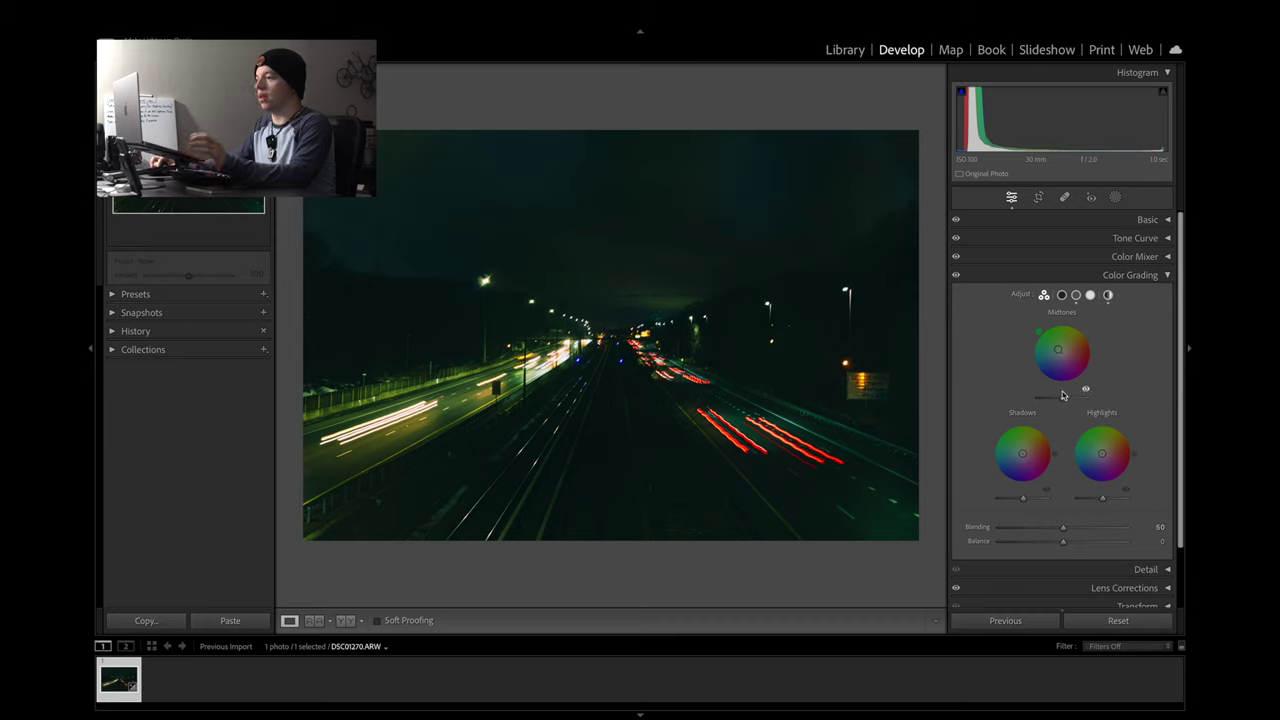
drag(1057, 348, 1067, 346)
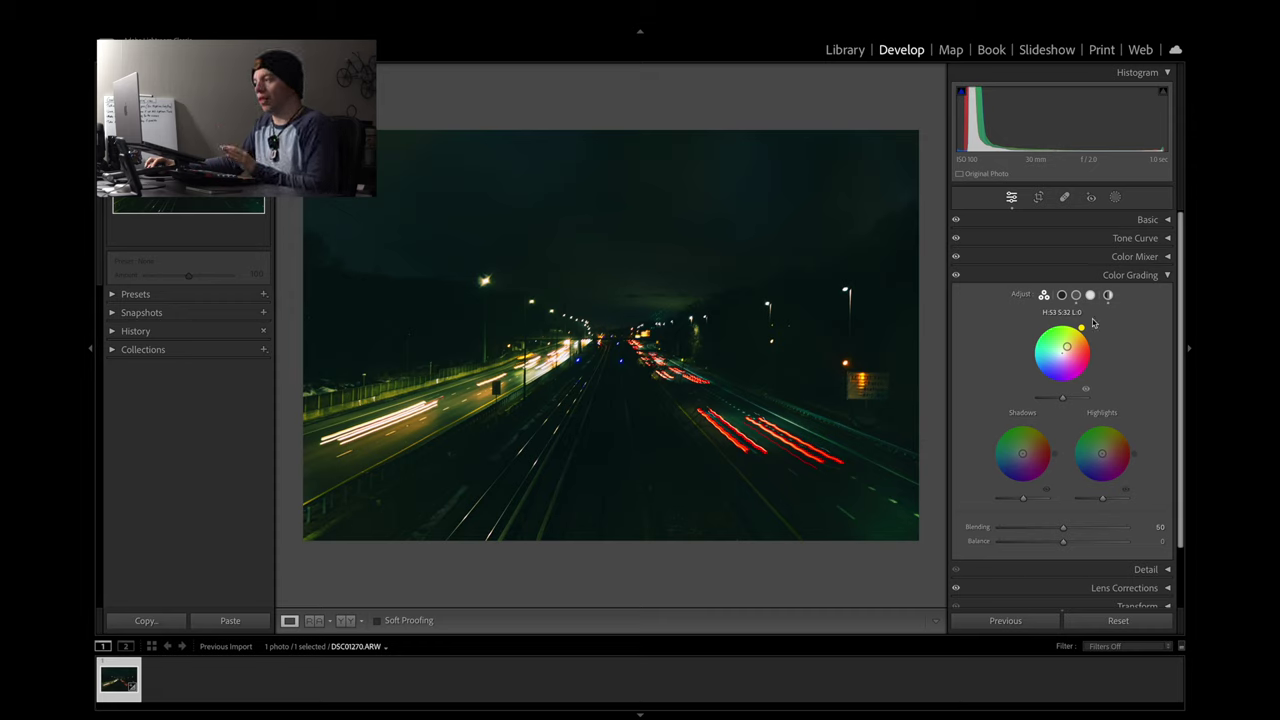
click(1108, 296)
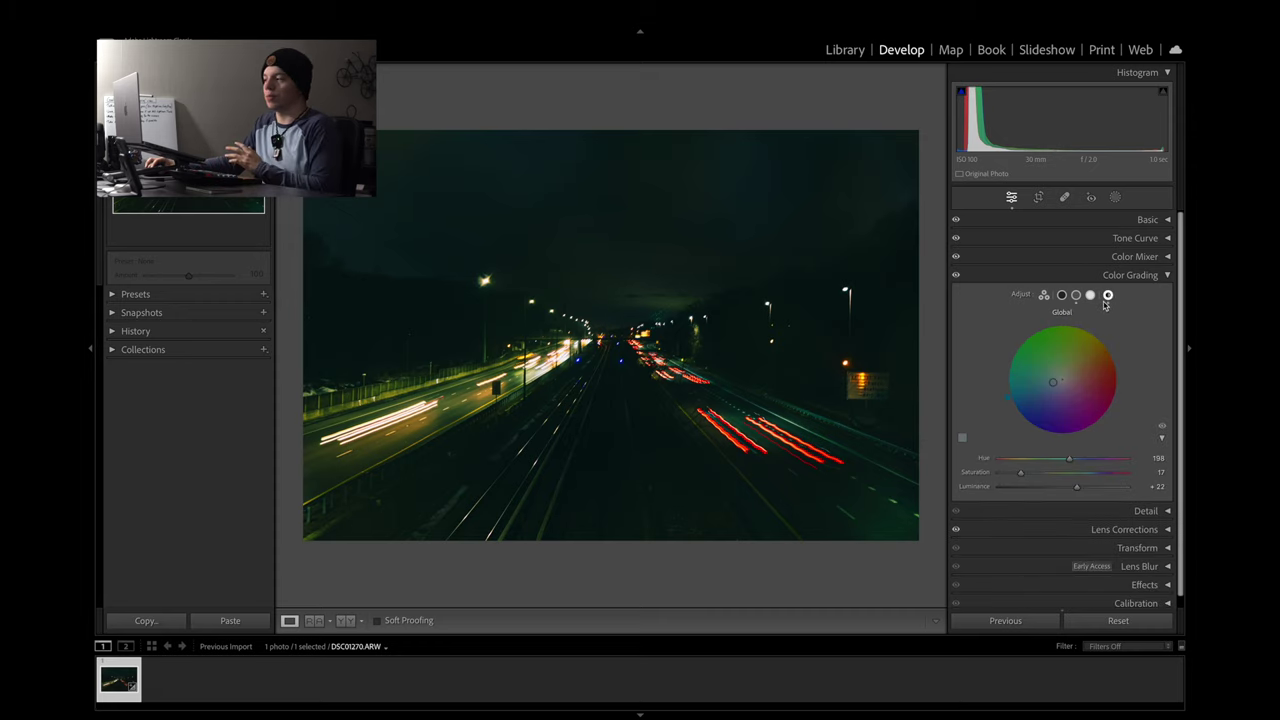
click(1063, 296)
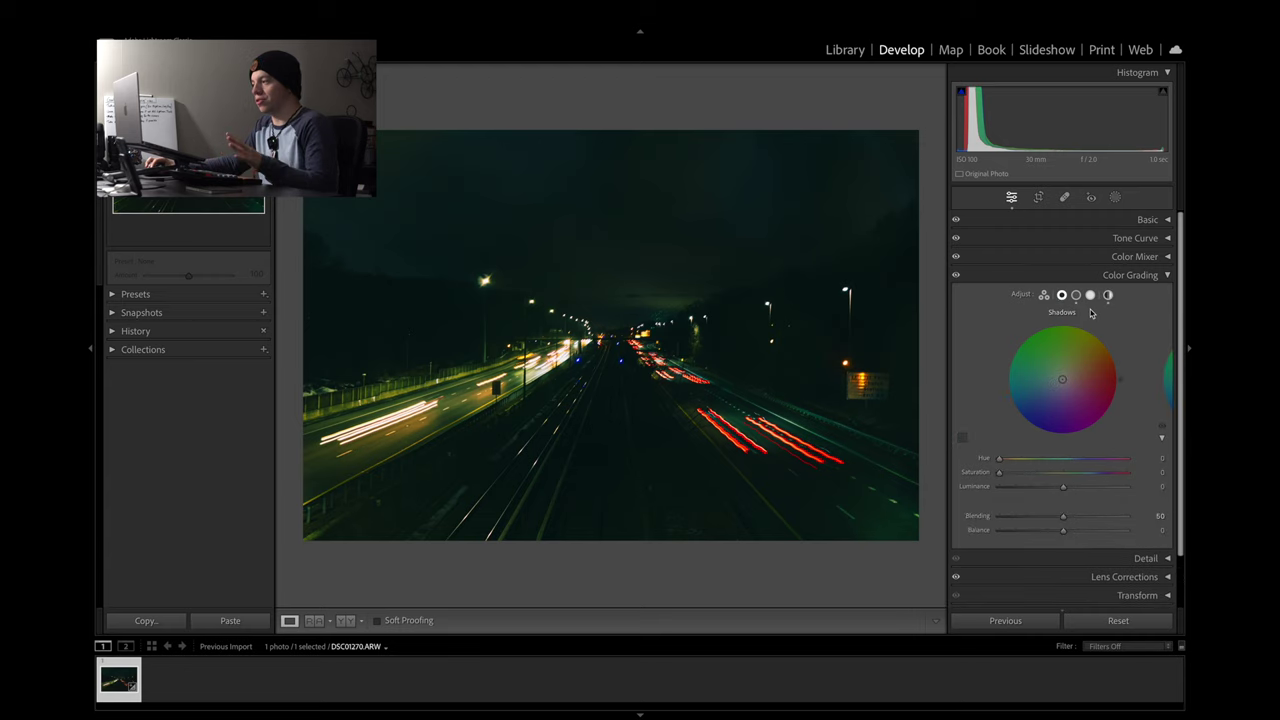
click(1076, 295)
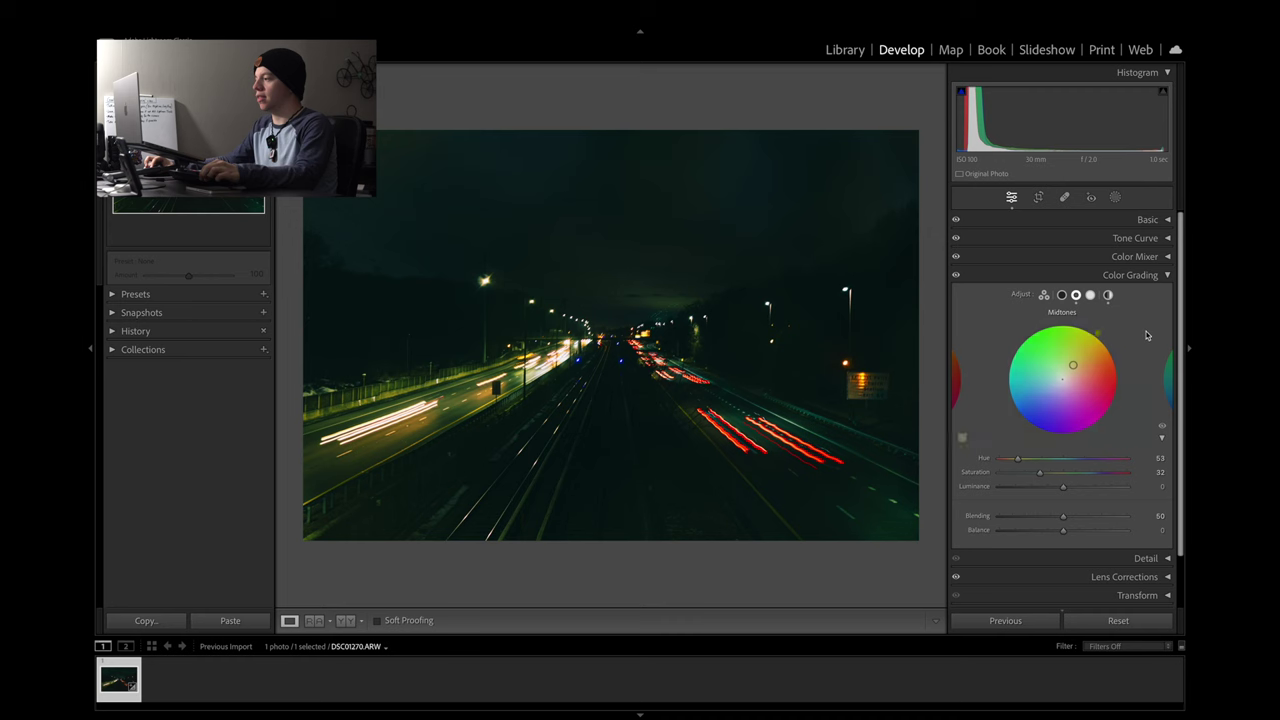
Try a faint orange highlights color grade with hue 13 and saturation 6, and undo it
click(502, 412)
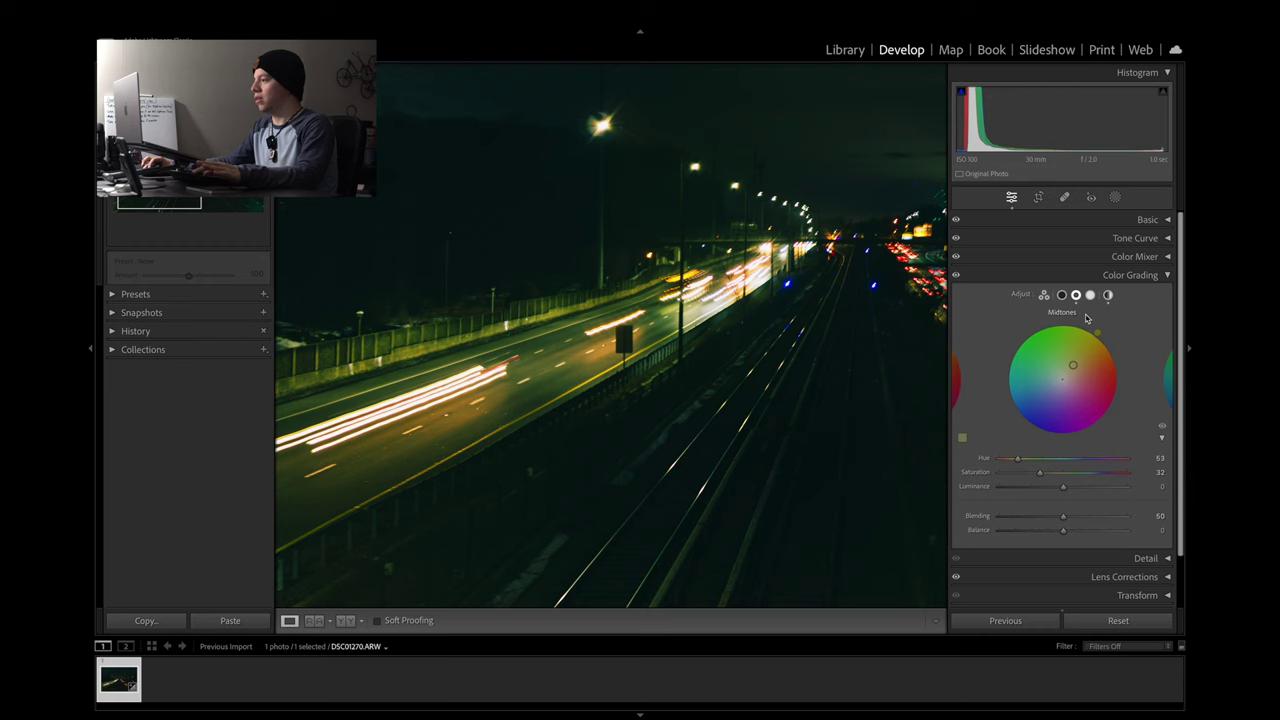
click(1090, 295)
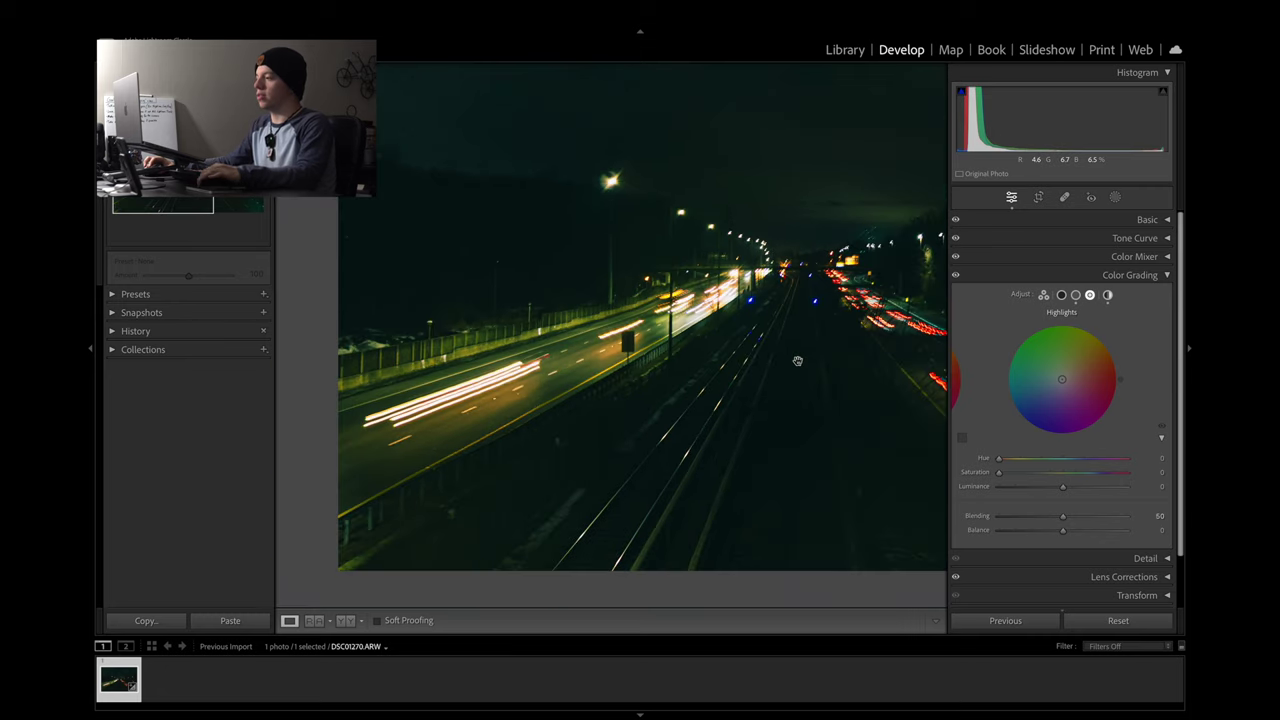
key(ctrl+minus)
key(ctrl+minus)
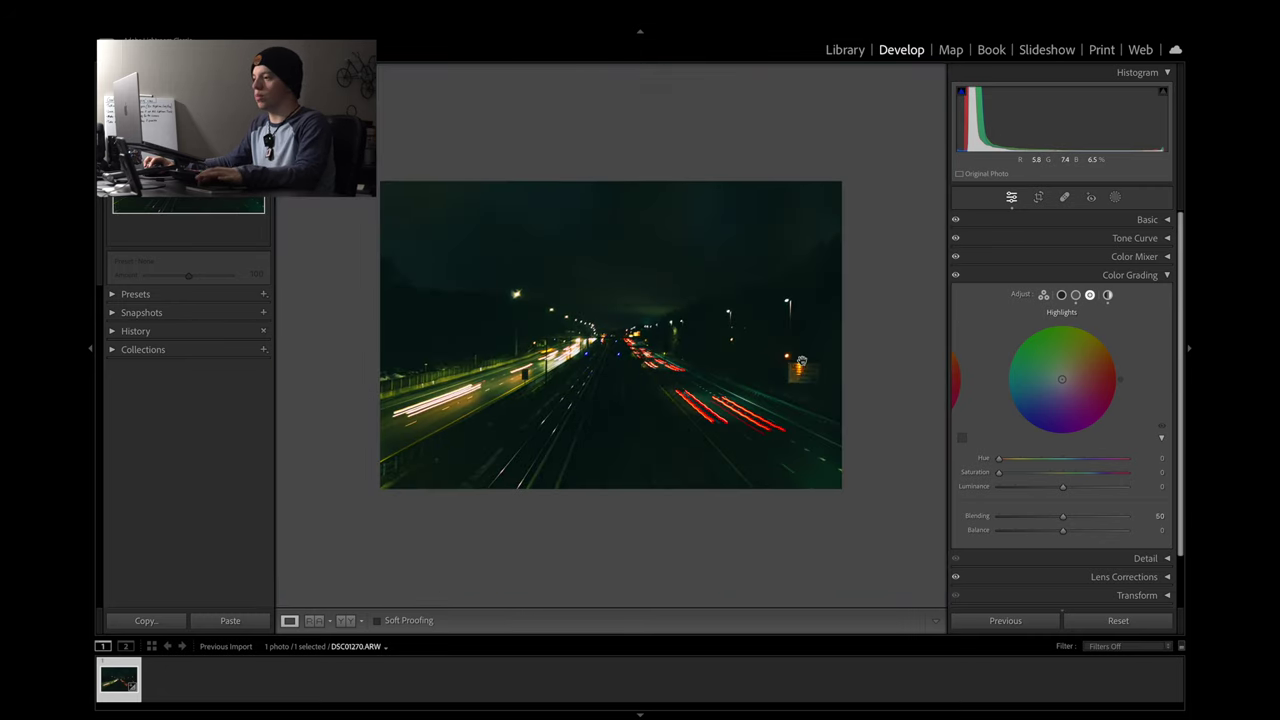
key(ctrl+plus)
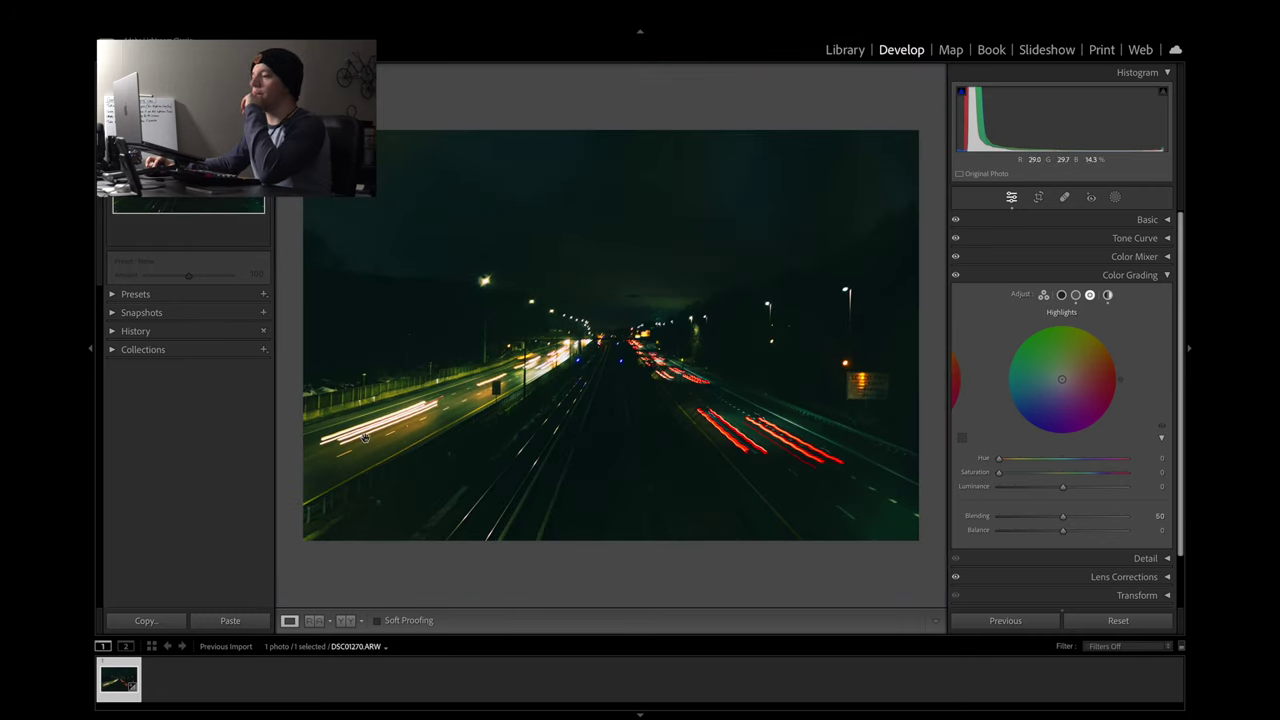
mouse_move(1061, 379)
mouse_down()
mouse_move(1064, 364)
mouse_move(1089, 377)
mouse_move(1080, 367)
mouse_move(1020, 410)
mouse_move(1027, 378)
mouse_move(1077, 356)
mouse_move(1065, 378)
mouse_up()
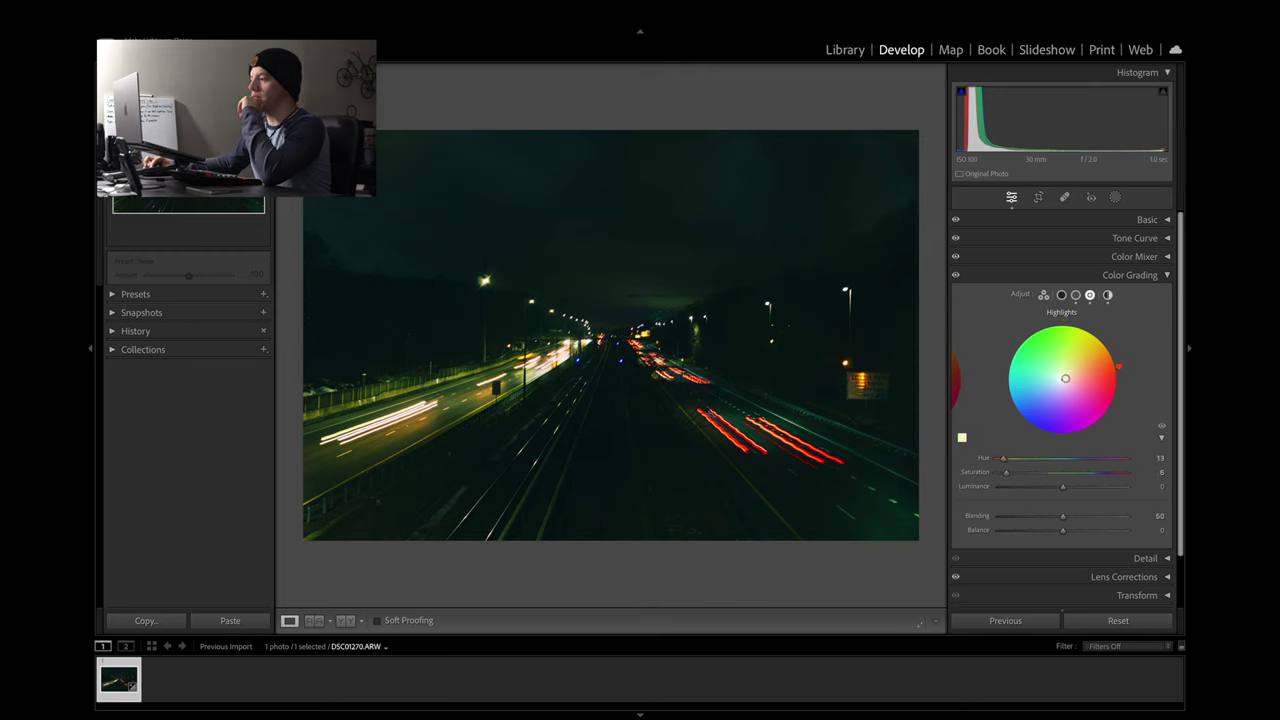
key(ctrl+z)
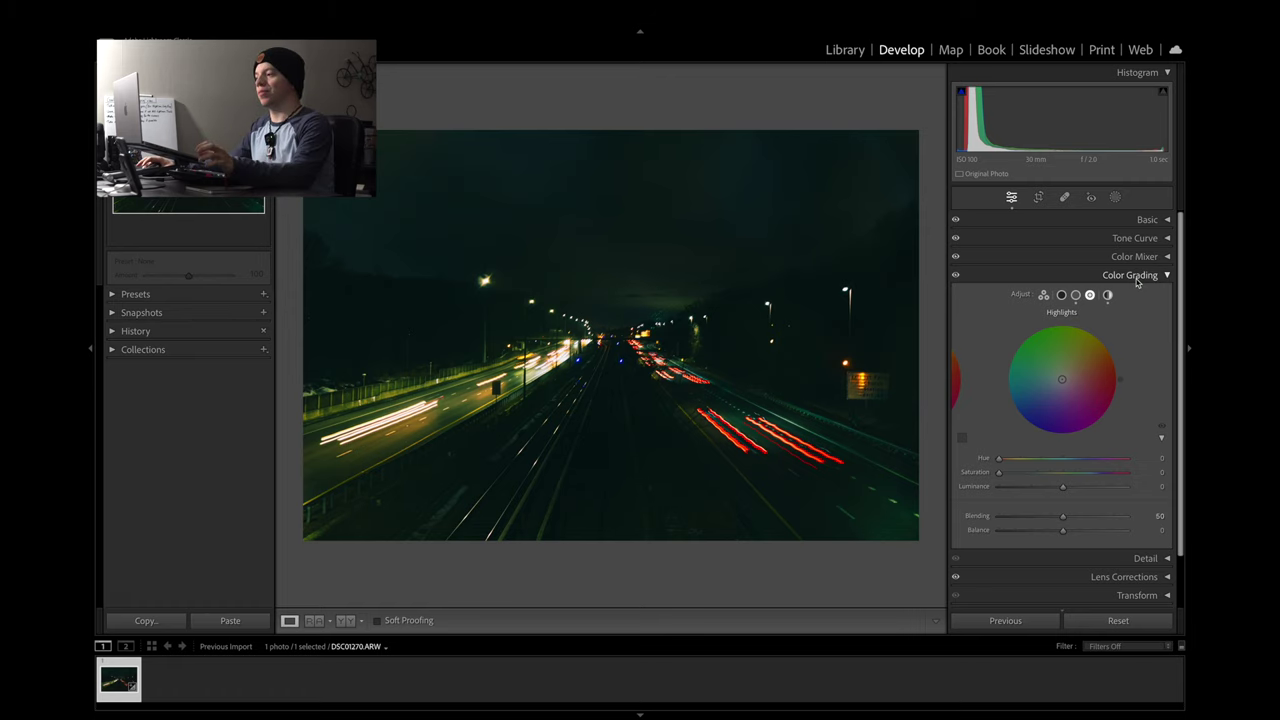
Apply a blue shadows color grade with hue 222 and saturation 13, checking the photo with and without it
click(956, 275)
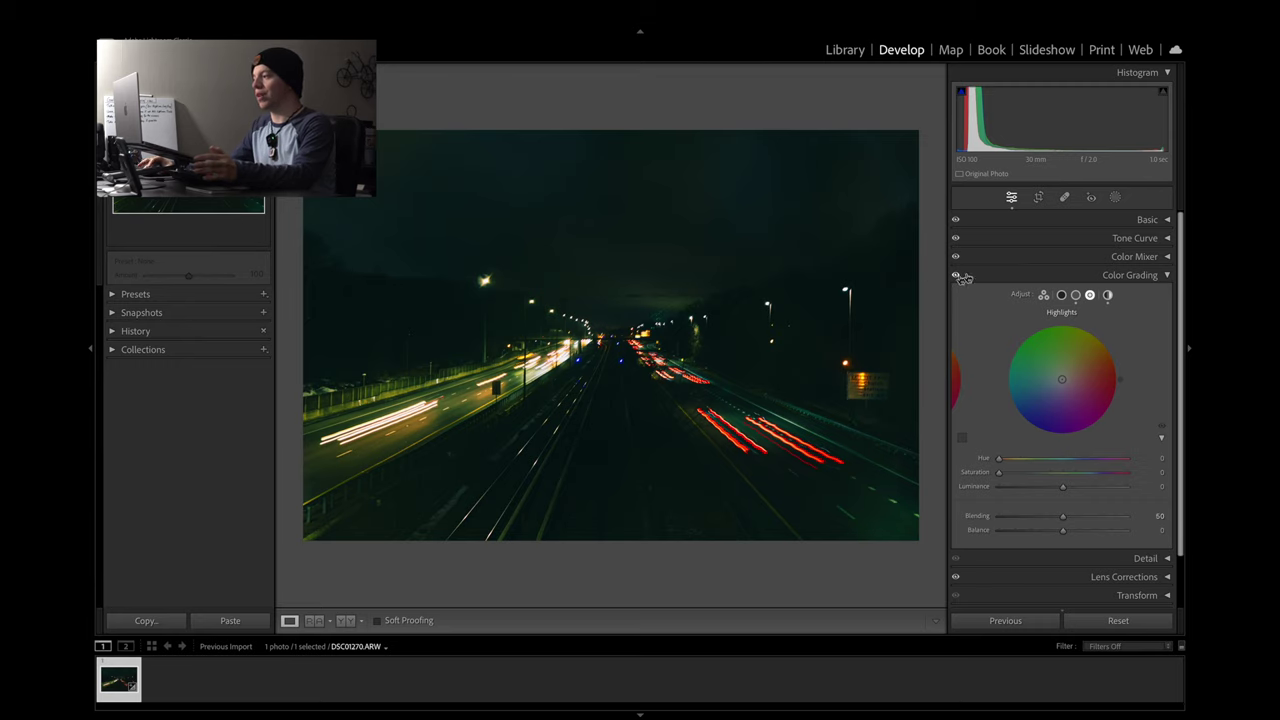
click(1062, 295)
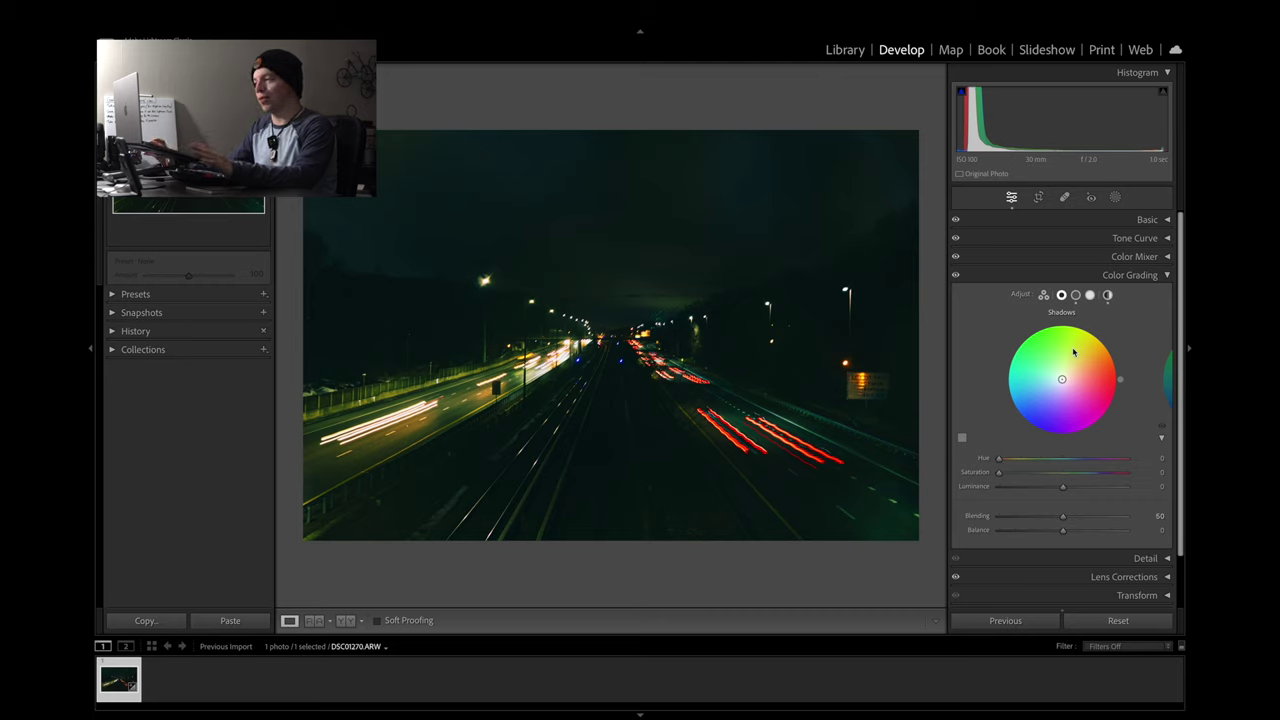
drag(1062, 379, 1036, 377)
mouse_move(1051, 363)
mouse_down()
mouse_move(1072, 364)
mouse_move(1074, 388)
mouse_move(1058, 385)
mouse_up()
click(1163, 428)
click(1163, 428)
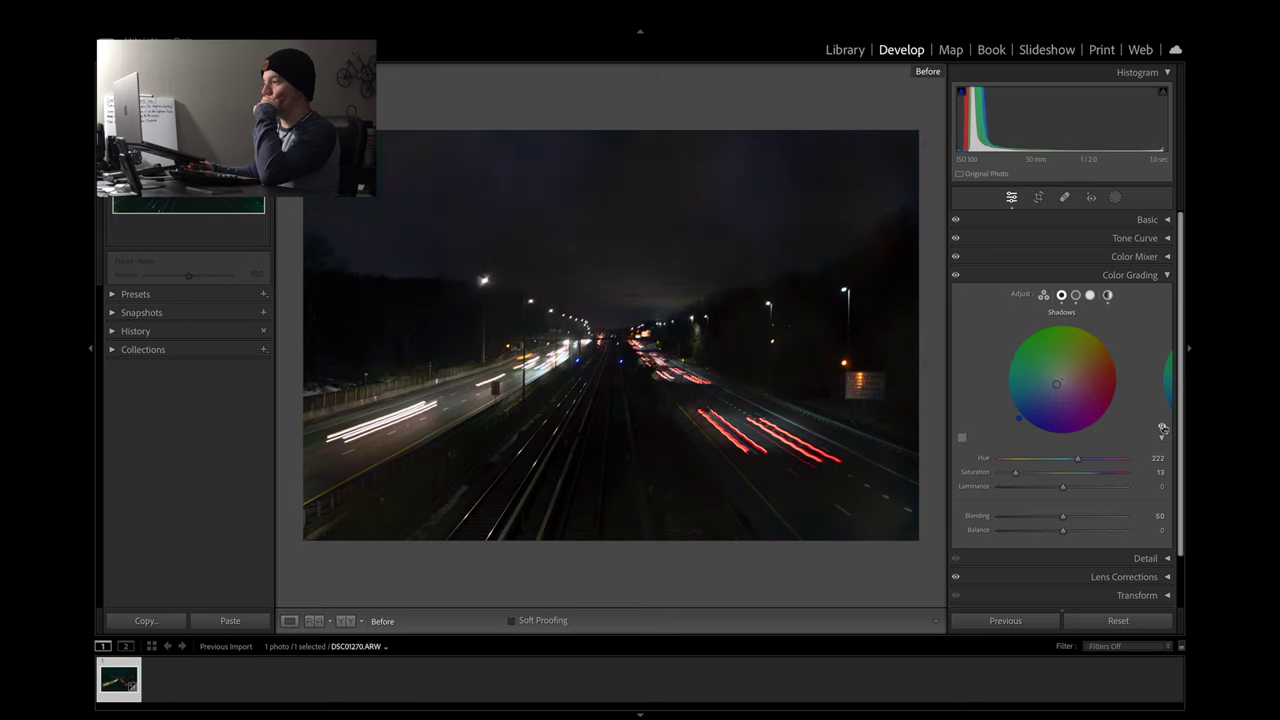
Compare the photo with the original and with the shadows color grade switched off, leaving the grade on
key(backslash)
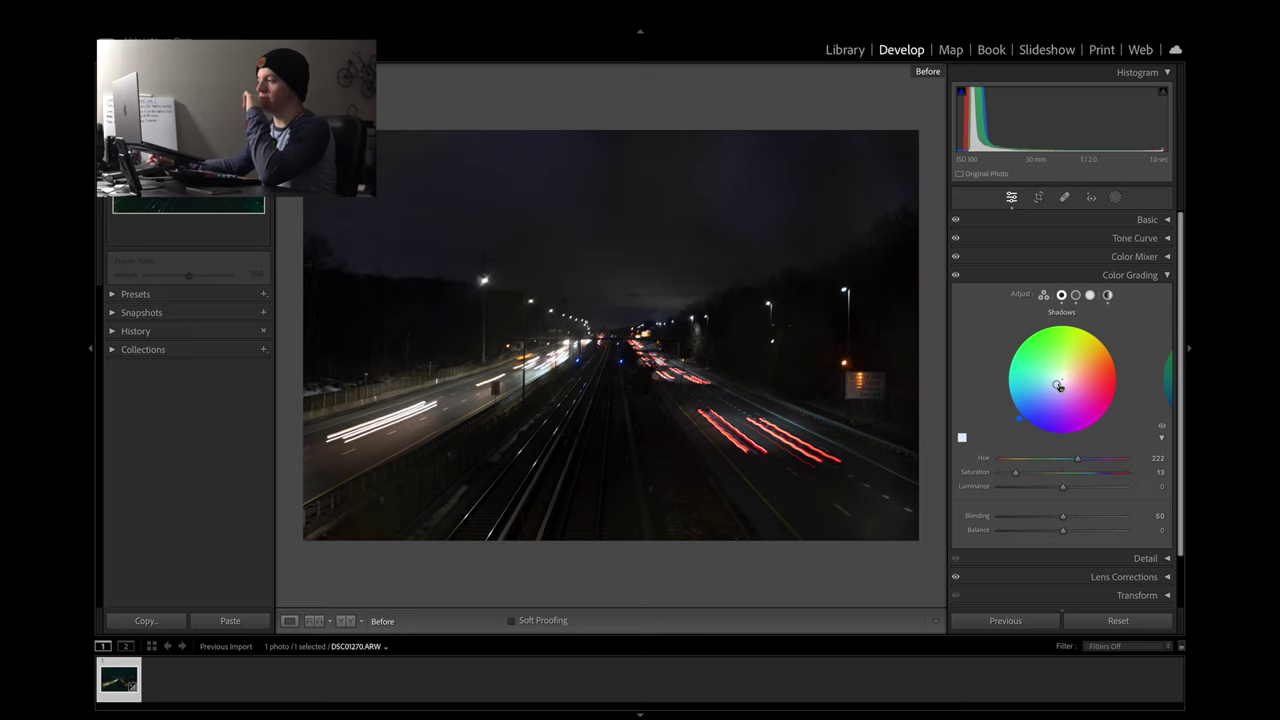
key(backslash)
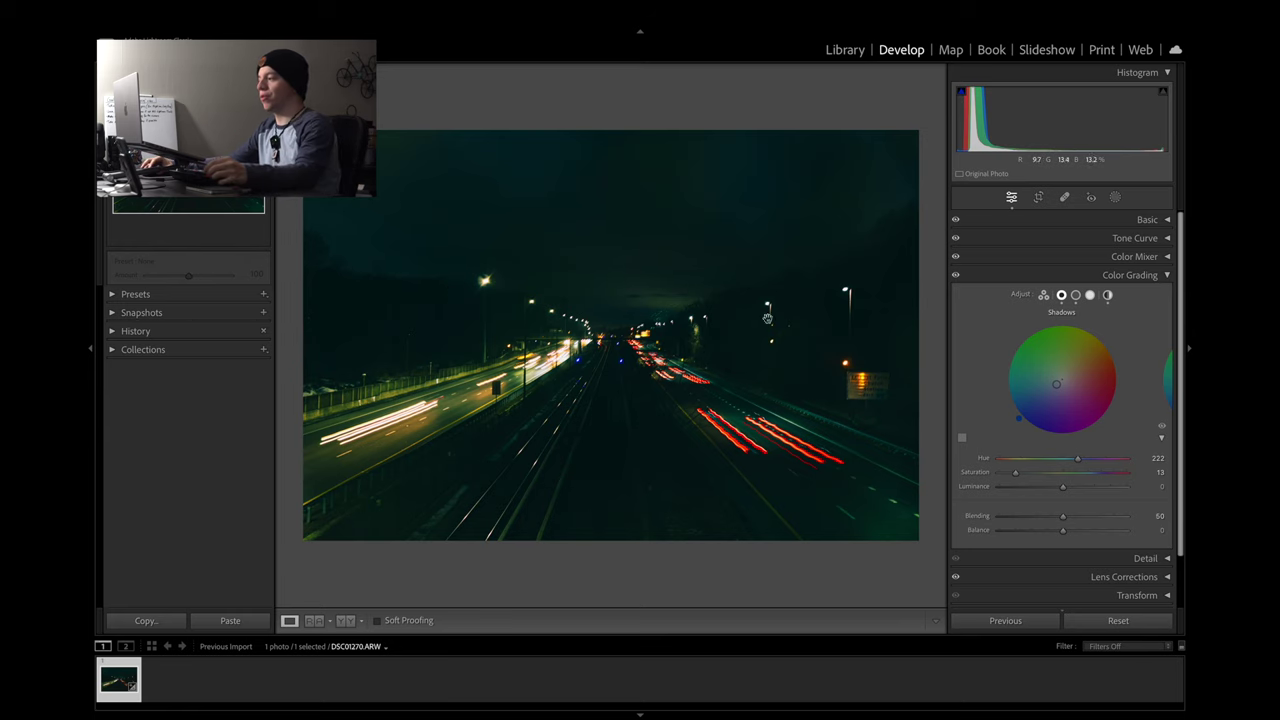
click(1161, 432)
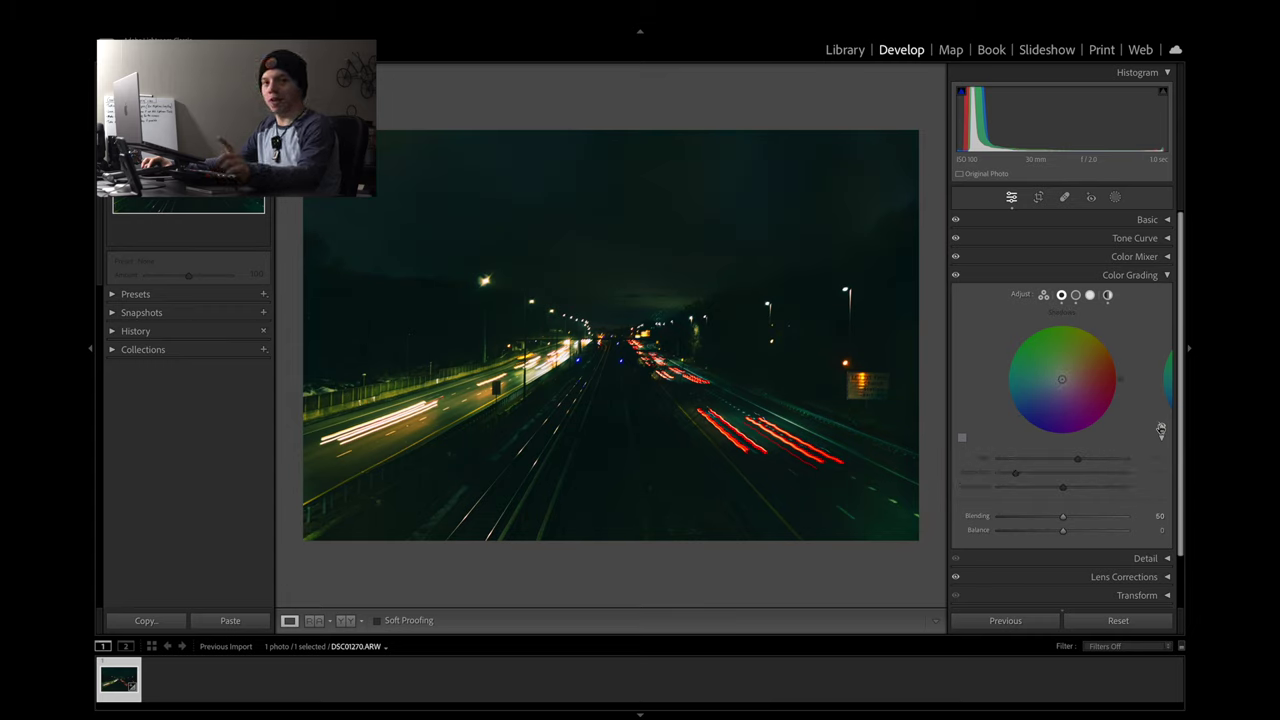
click(1161, 430)
click(1161, 430)
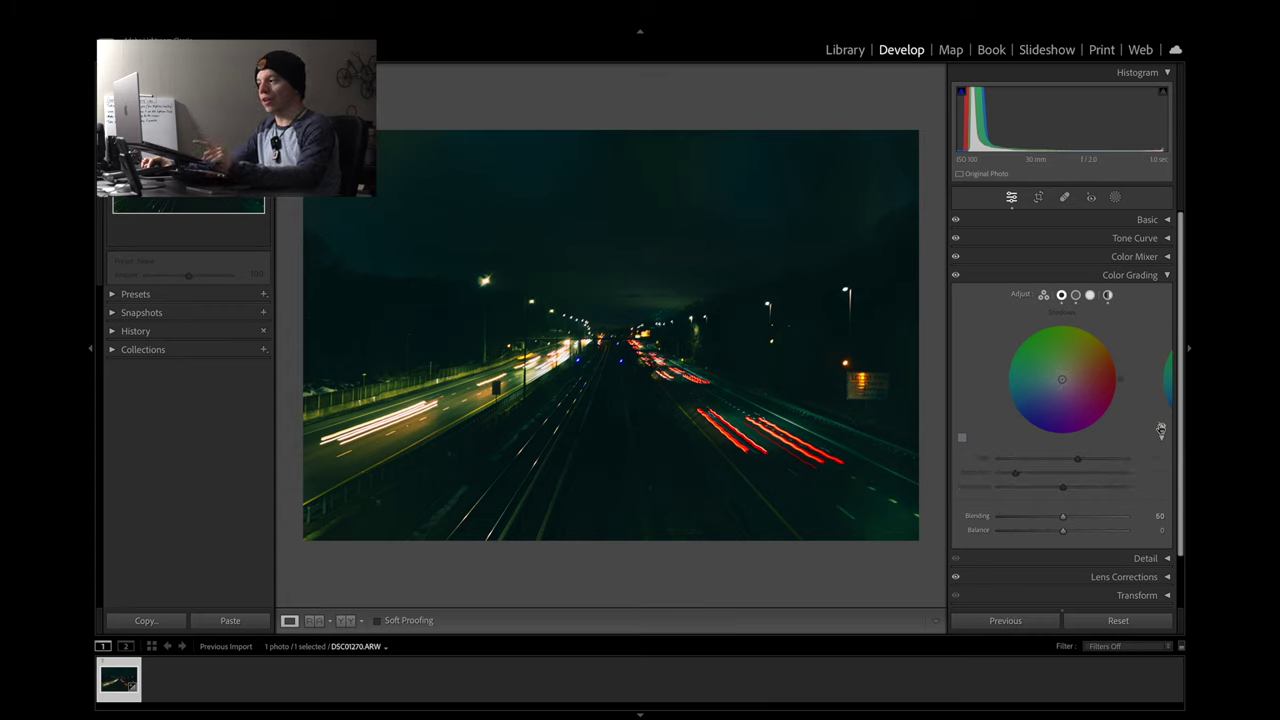
click(1161, 430)
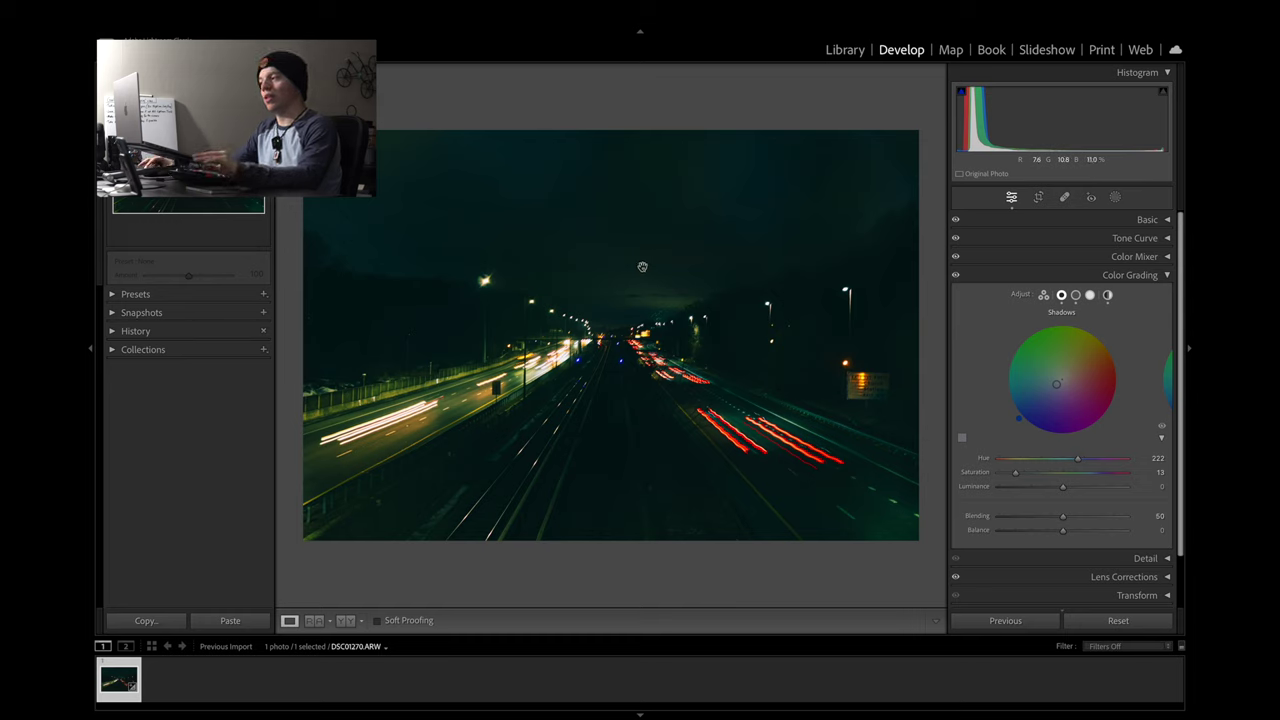
click(1161, 430)
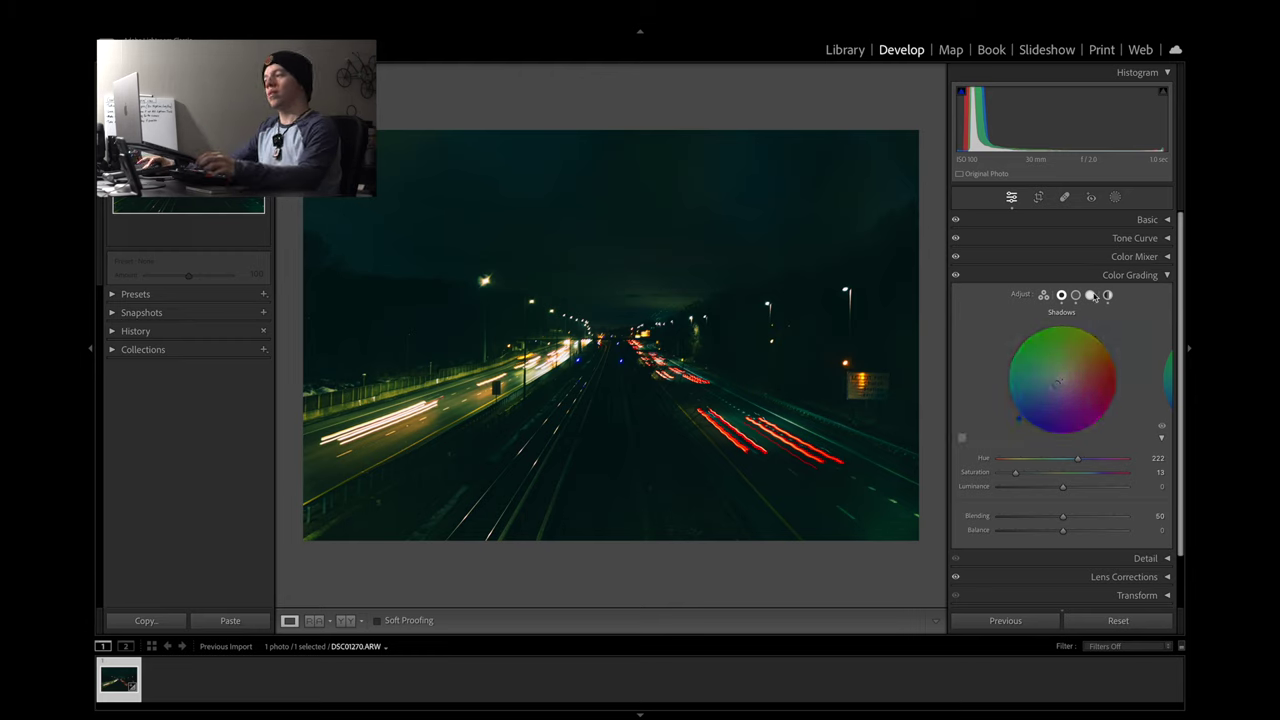
Compare the finished photo with all color grading switched off and with the original, ending on the edited version
click(1044, 295)
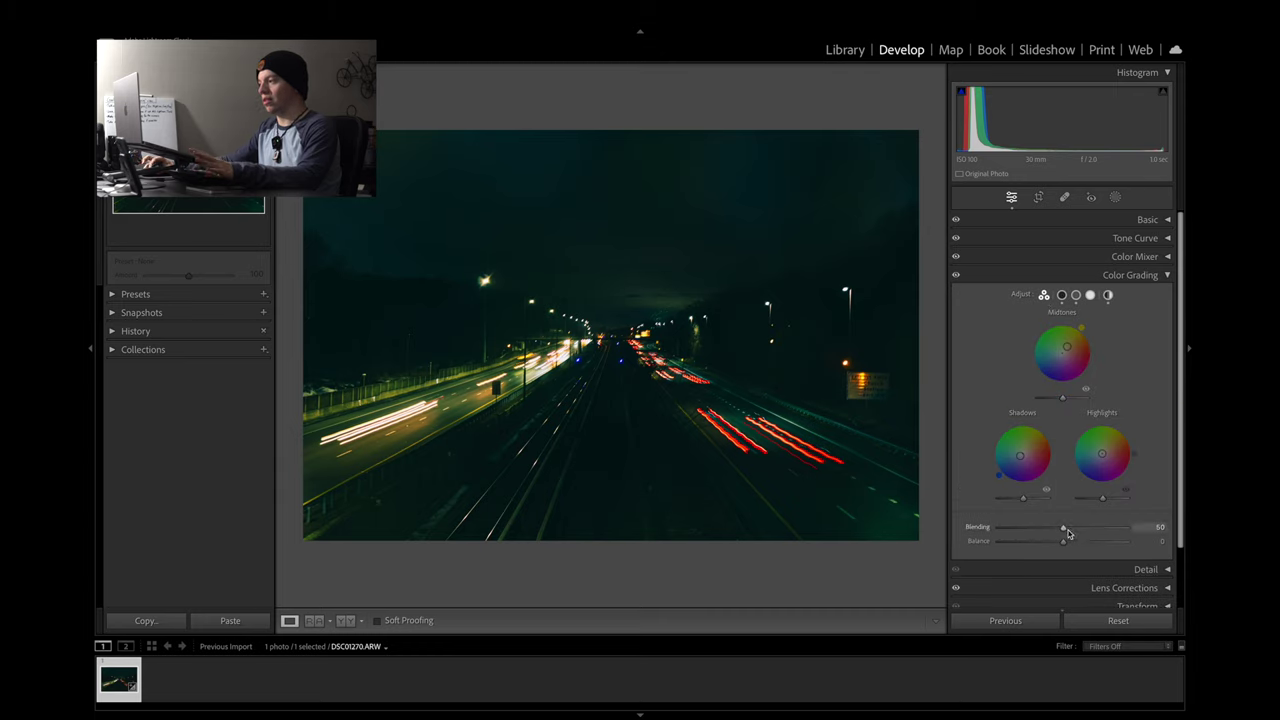
click(957, 275)
click(957, 275)
click(957, 275)
click(957, 275)
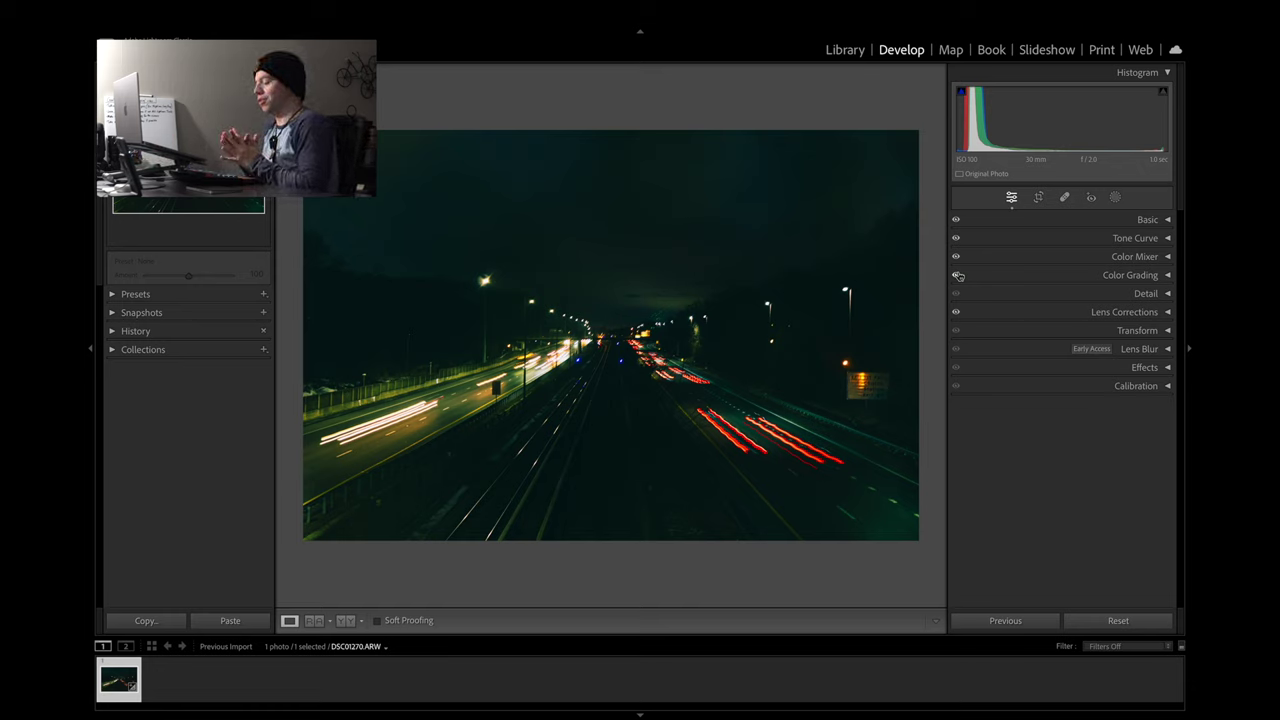
key(backslash)
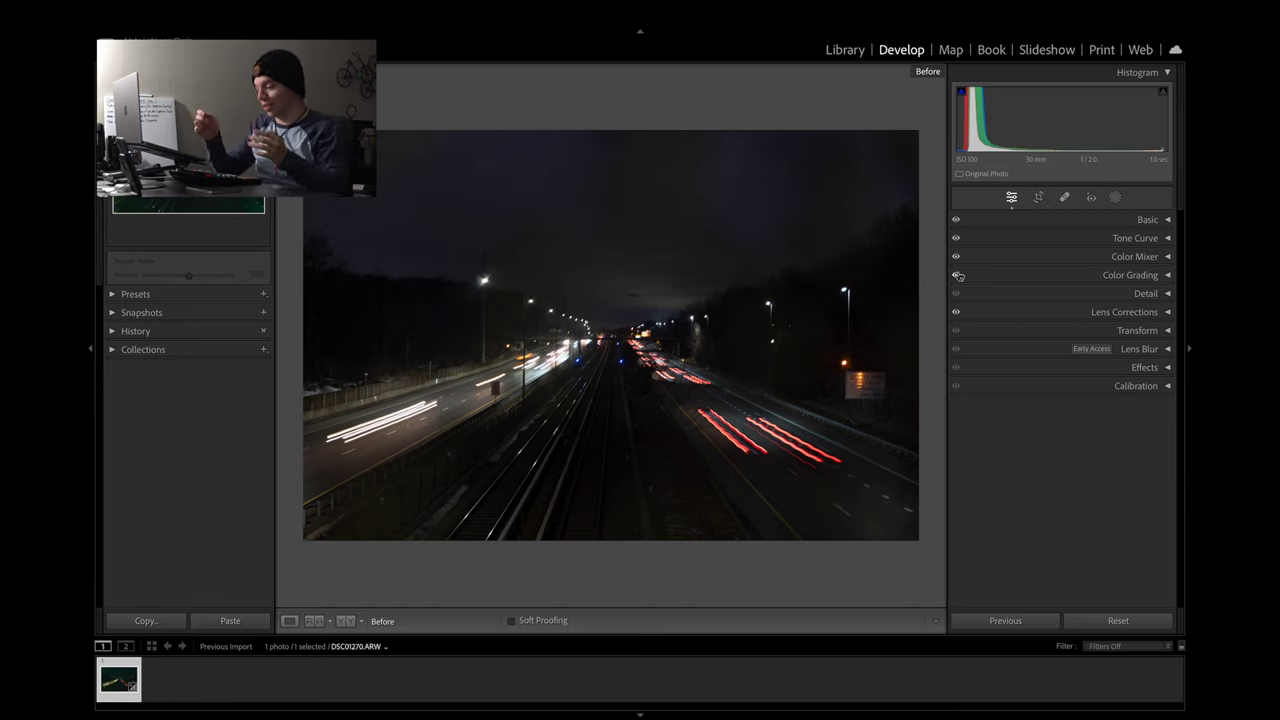
key(backslash)
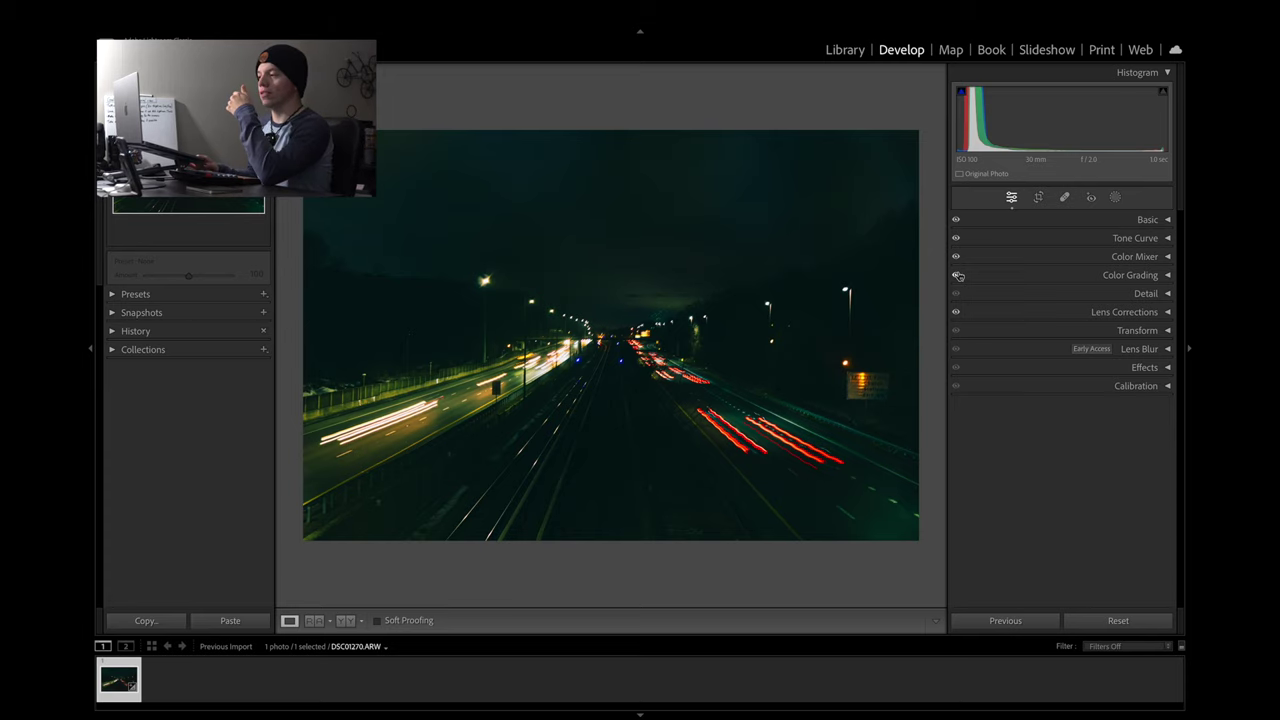
key(backslash)
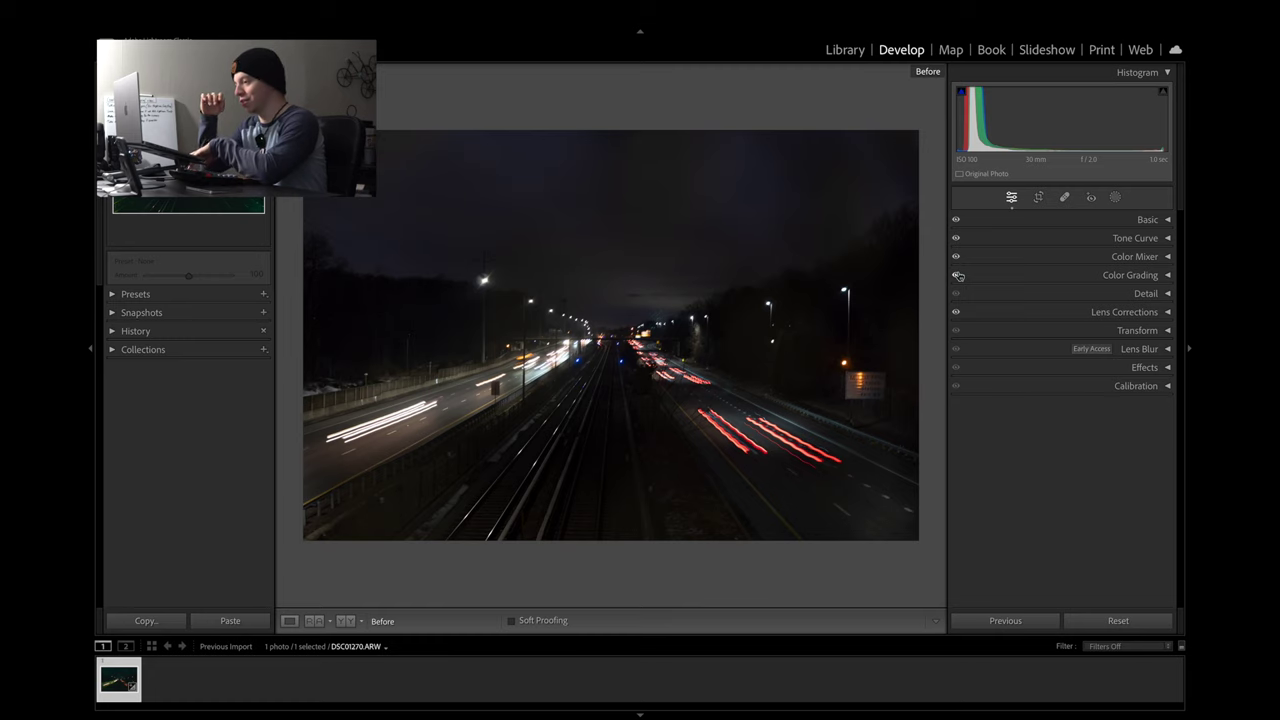
key(backslash)
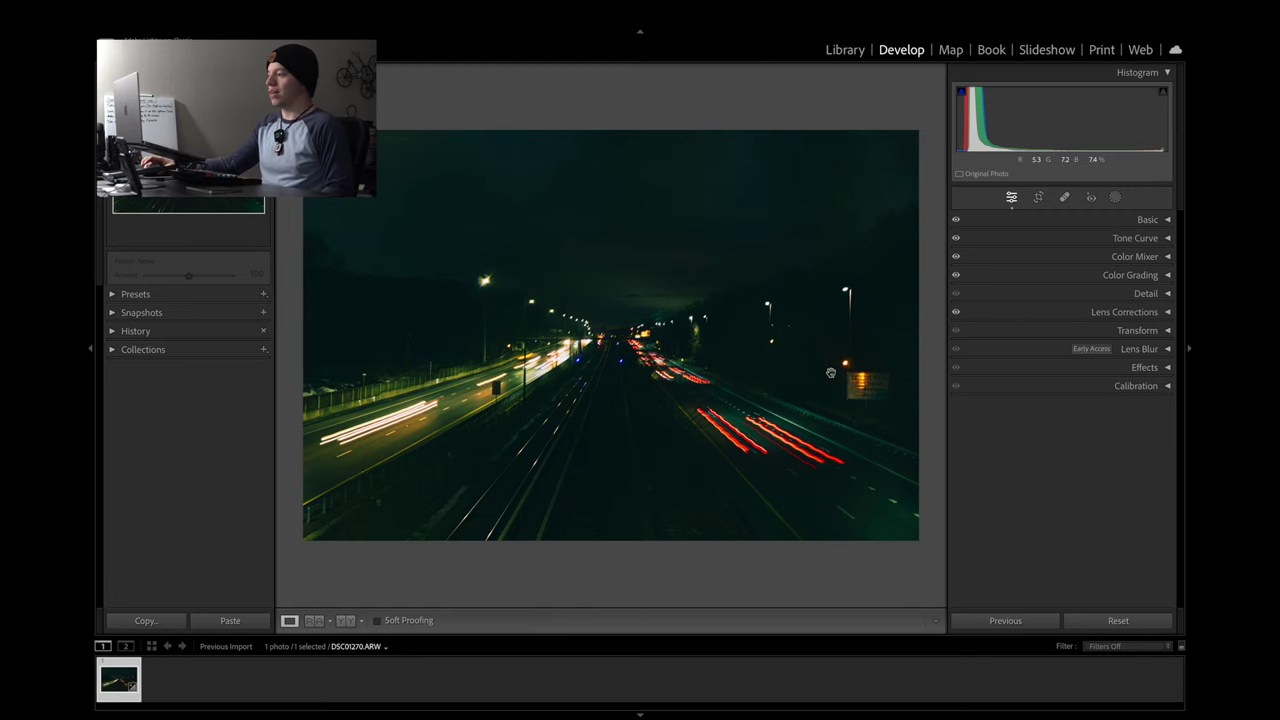
click(1094, 201)
click(1115, 197)
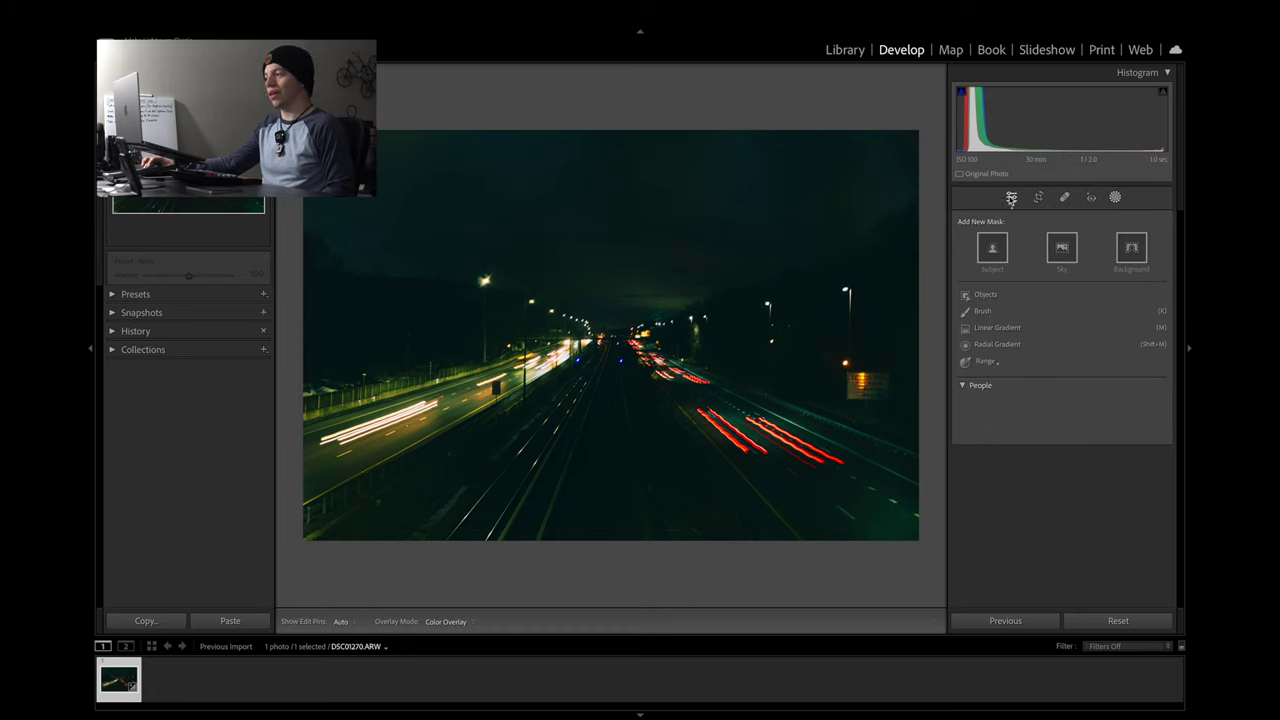
click(1011, 198)
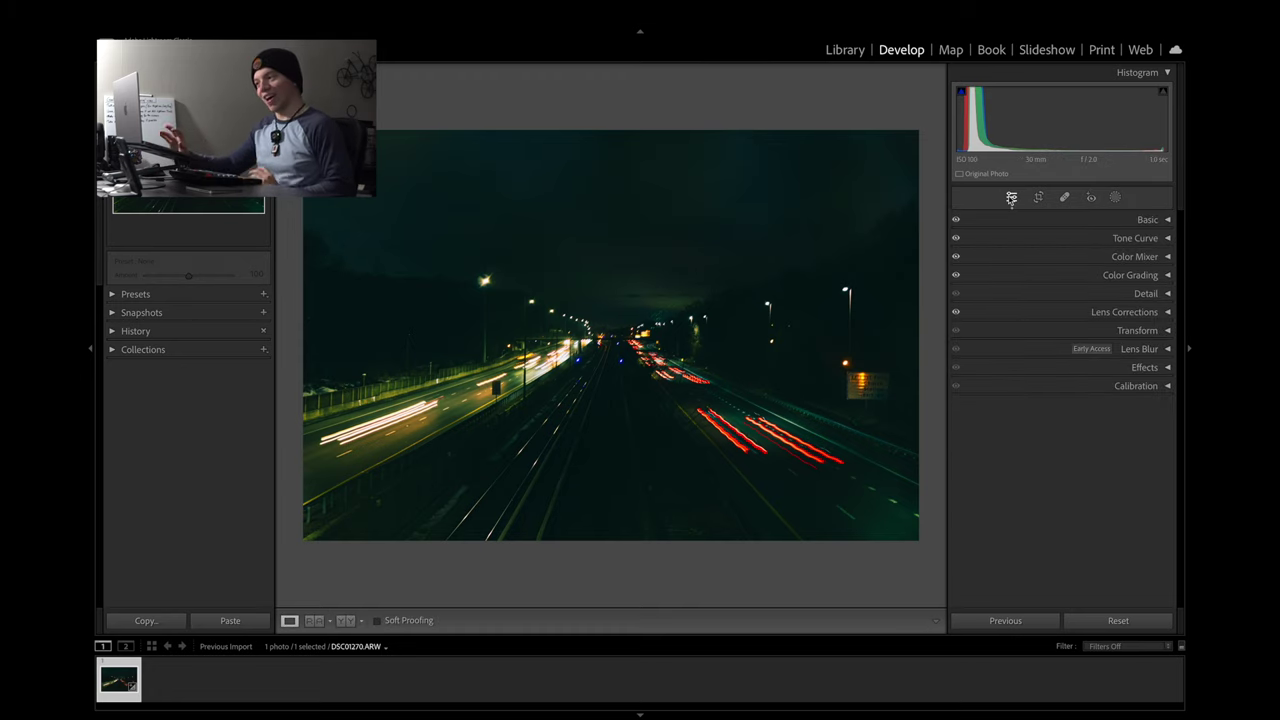